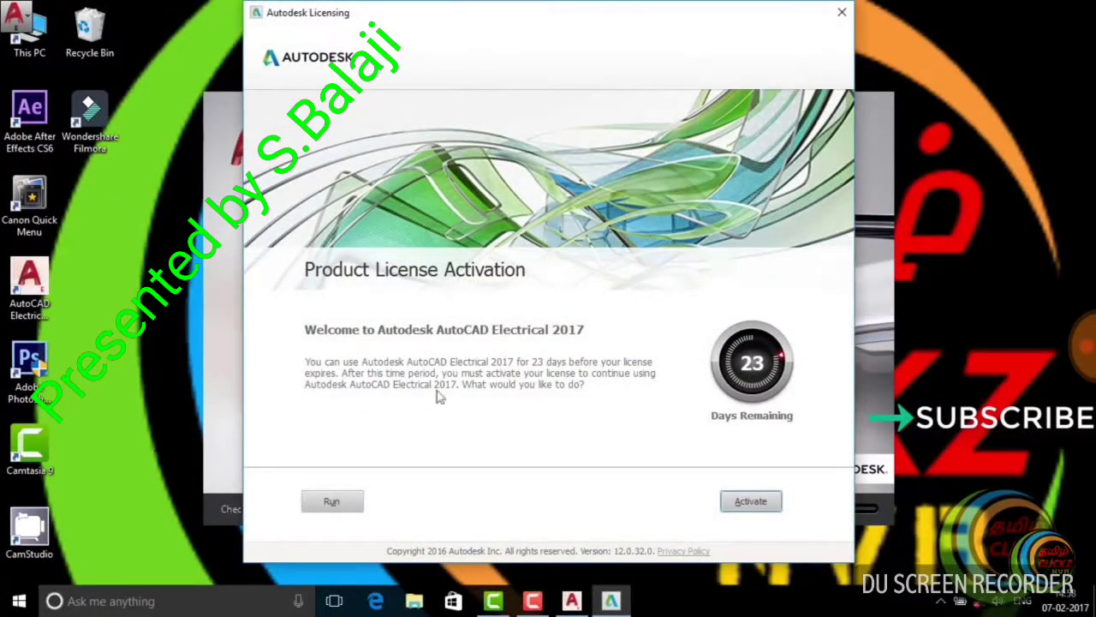
- Skip license activation to continue in trial mode and start the blank Drawing1
{"action": "left_click", "coordinate": [751, 505]}
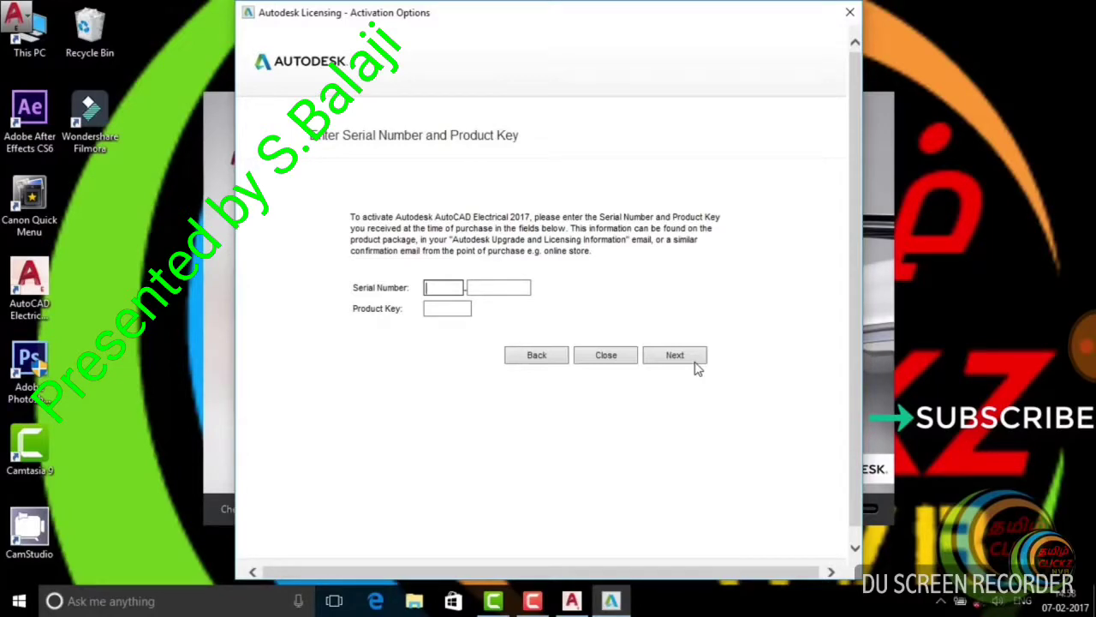
{"action": "left_click", "coordinate": [696, 362]}
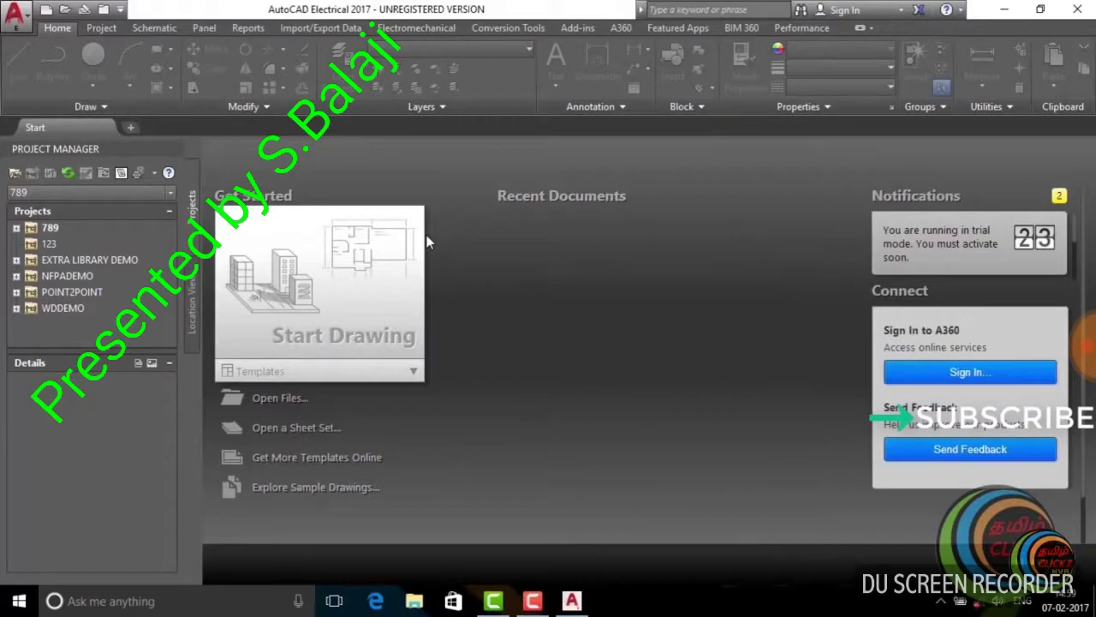
{"action": "left_click", "coordinate": [1007, 10]}
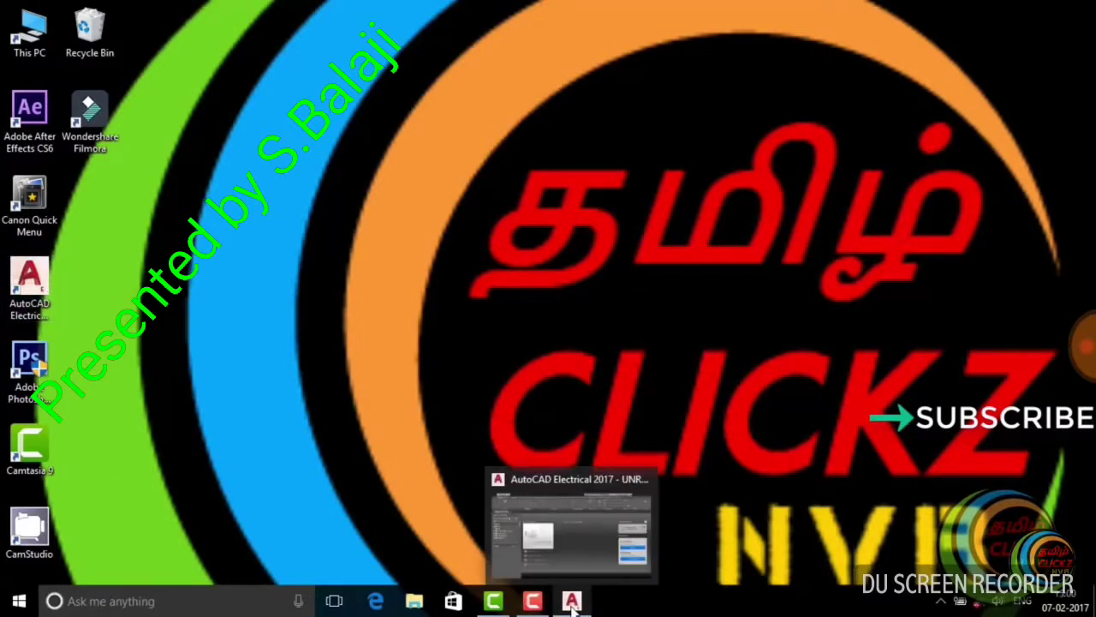
{"action": "left_click", "coordinate": [574, 554]}
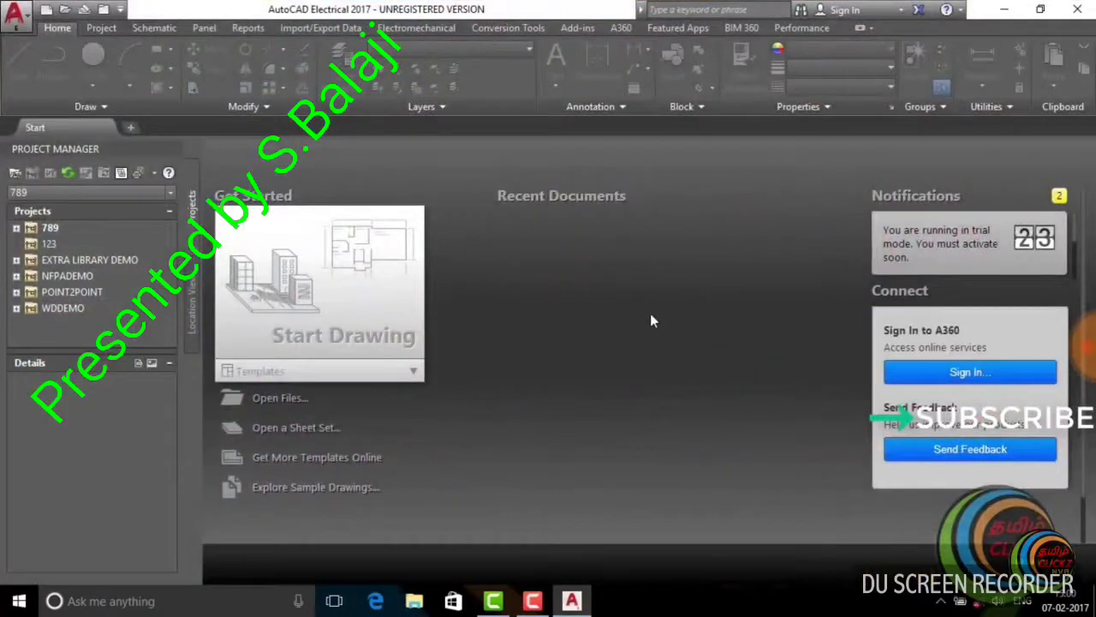
{"action": "left_click", "coordinate": [326, 301]}
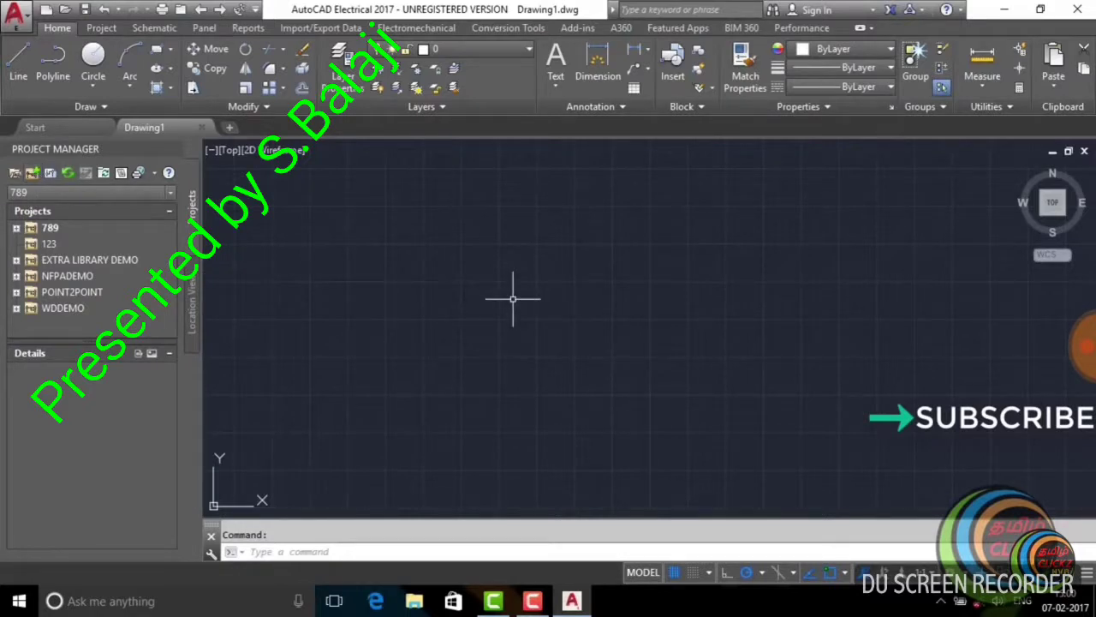
{"action": "left_click", "coordinate": [31, 176]}
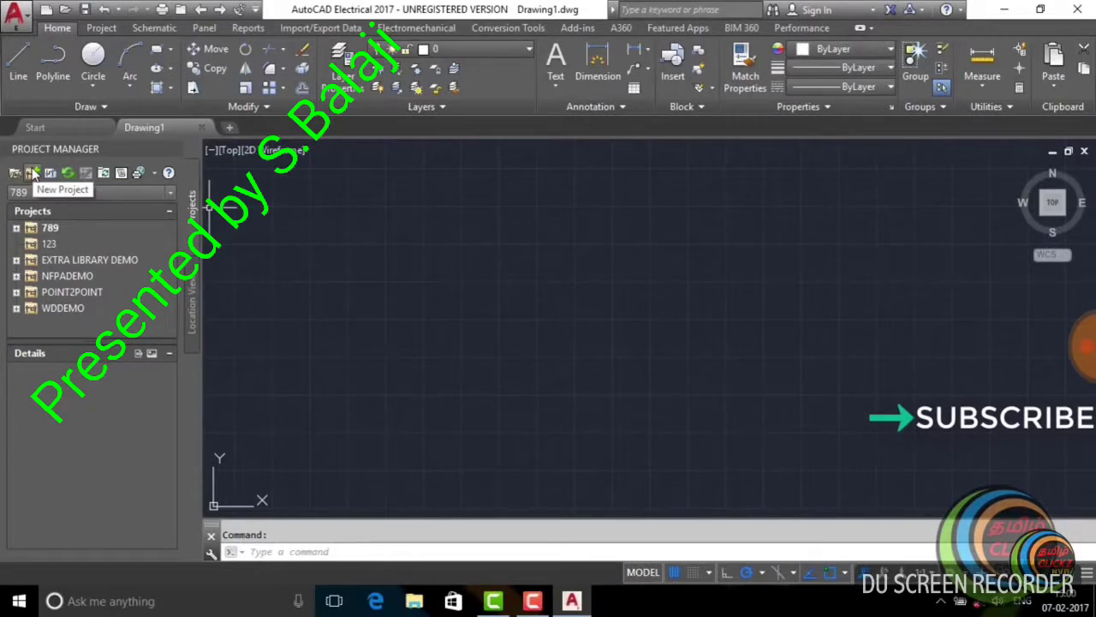
- Create a project named 147 and bring up its Project Properties
{"action": "left_click", "coordinate": [31, 175]}
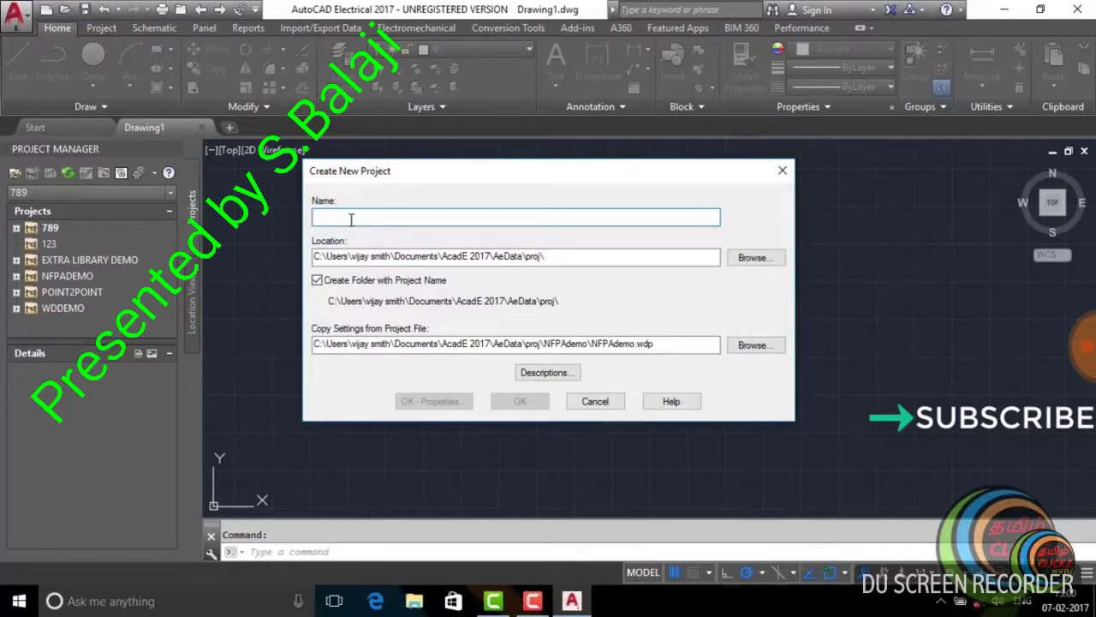
{"action": "type", "text": "147"}
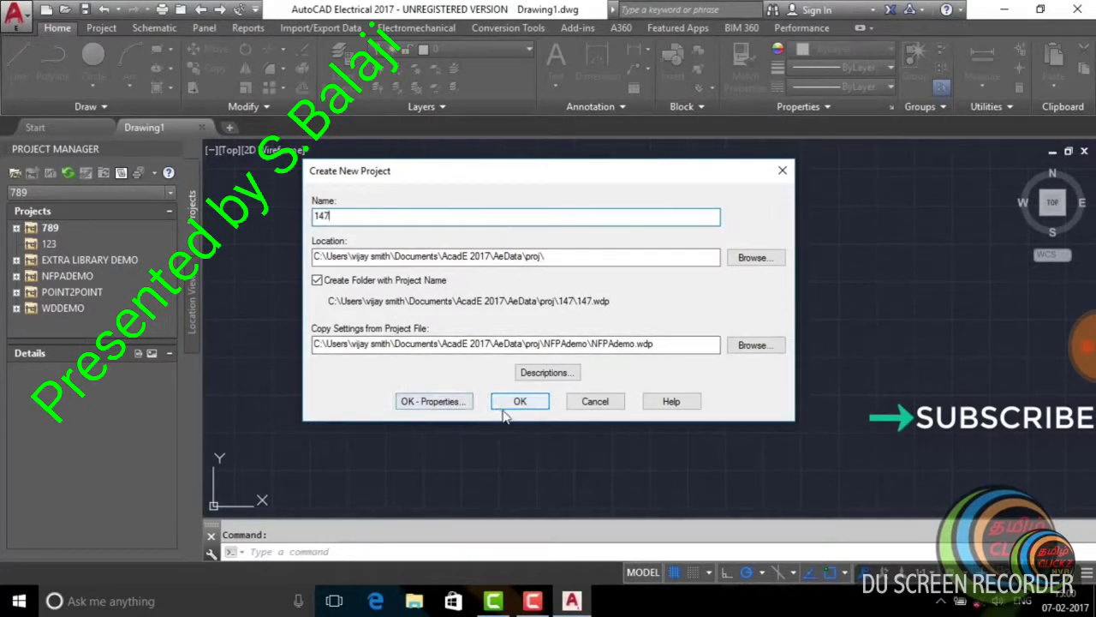
{"action": "left_click", "coordinate": [433, 401]}
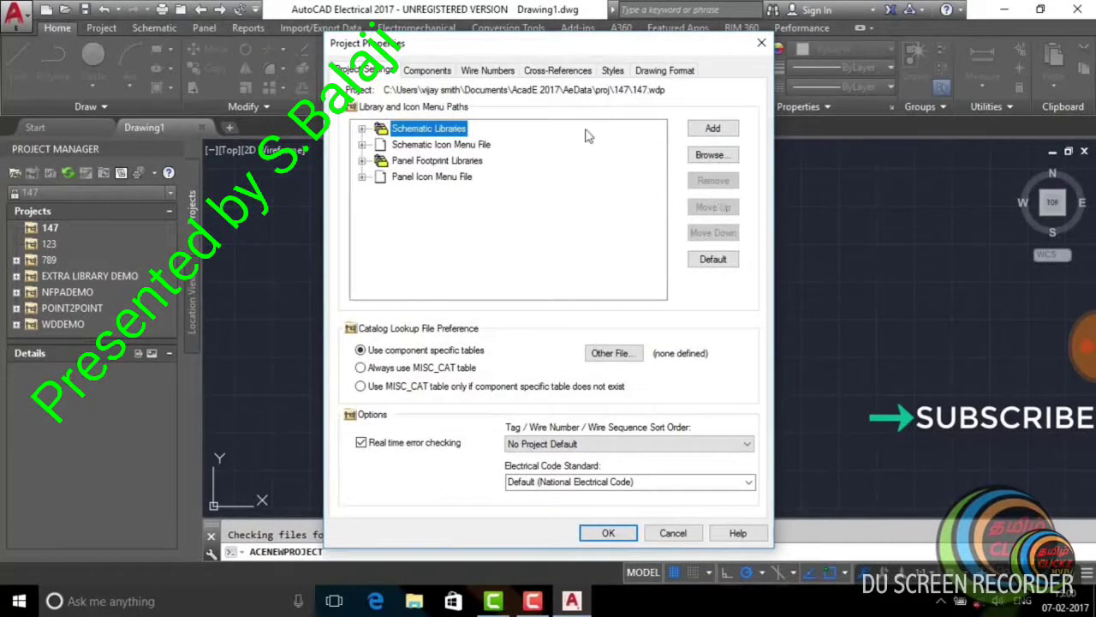
- Set component tags and wire numbers to sequential and multi-wire spacing to 0.75, then apply
{"action": "left_click", "coordinate": [426, 72]}
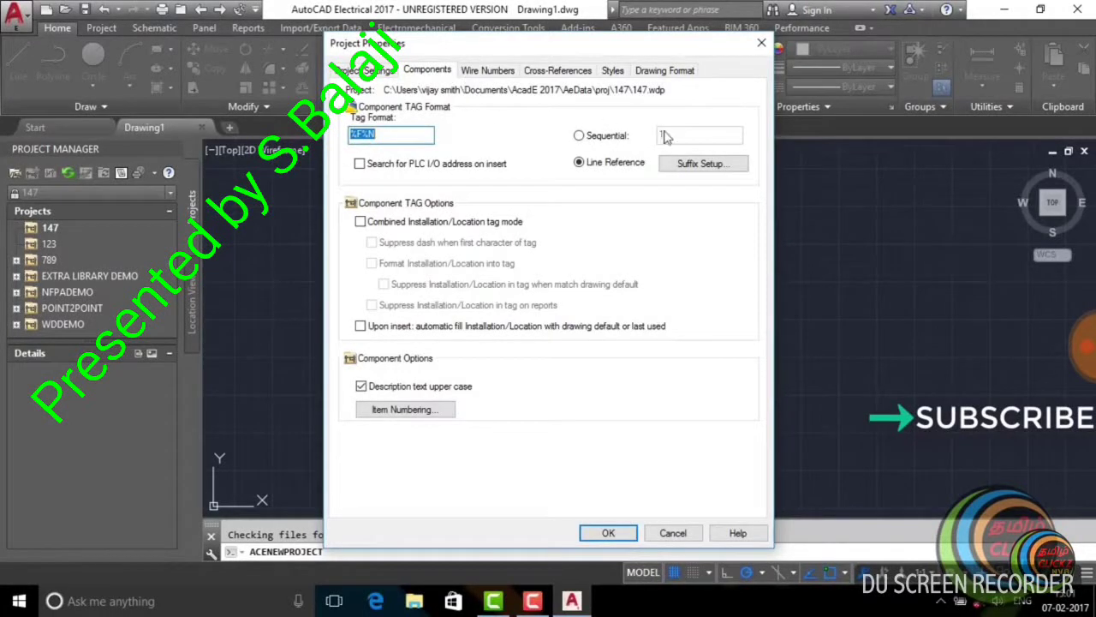
{"action": "left_click", "coordinate": [586, 137]}
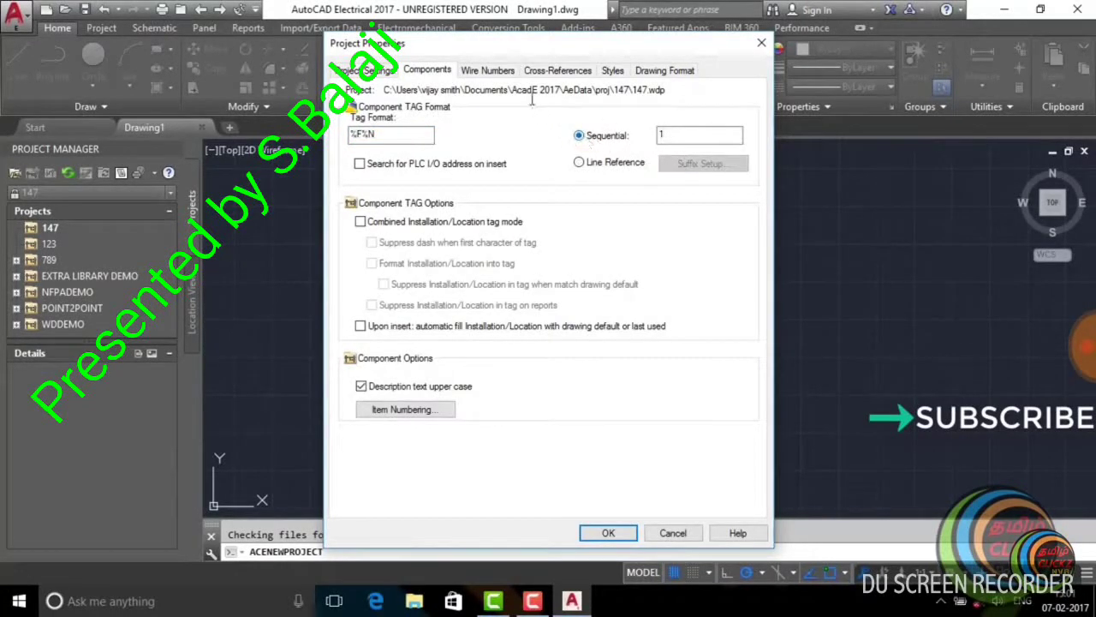
{"action": "left_click", "coordinate": [504, 75]}
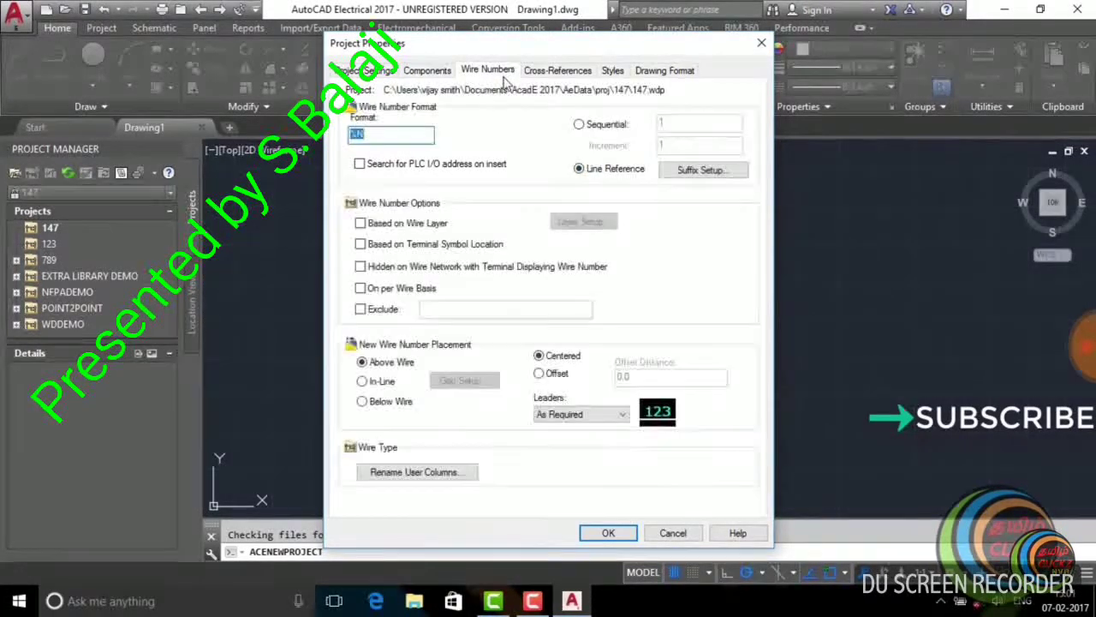
{"action": "left_click", "coordinate": [578, 125]}
{"action": "left_click", "coordinate": [555, 75]}
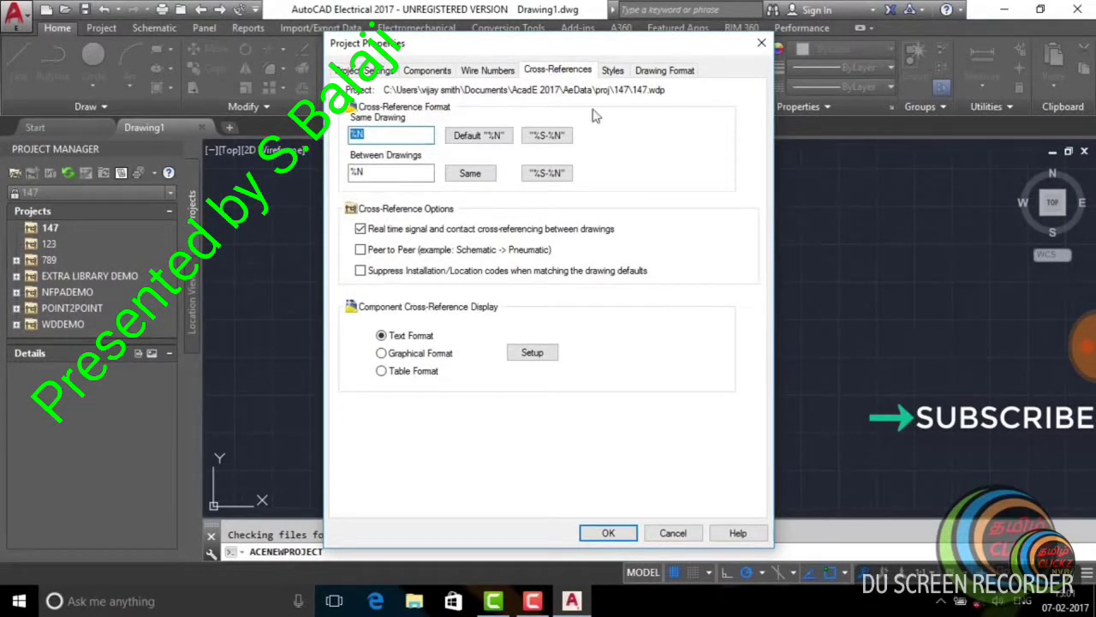
{"action": "left_click", "coordinate": [613, 72]}
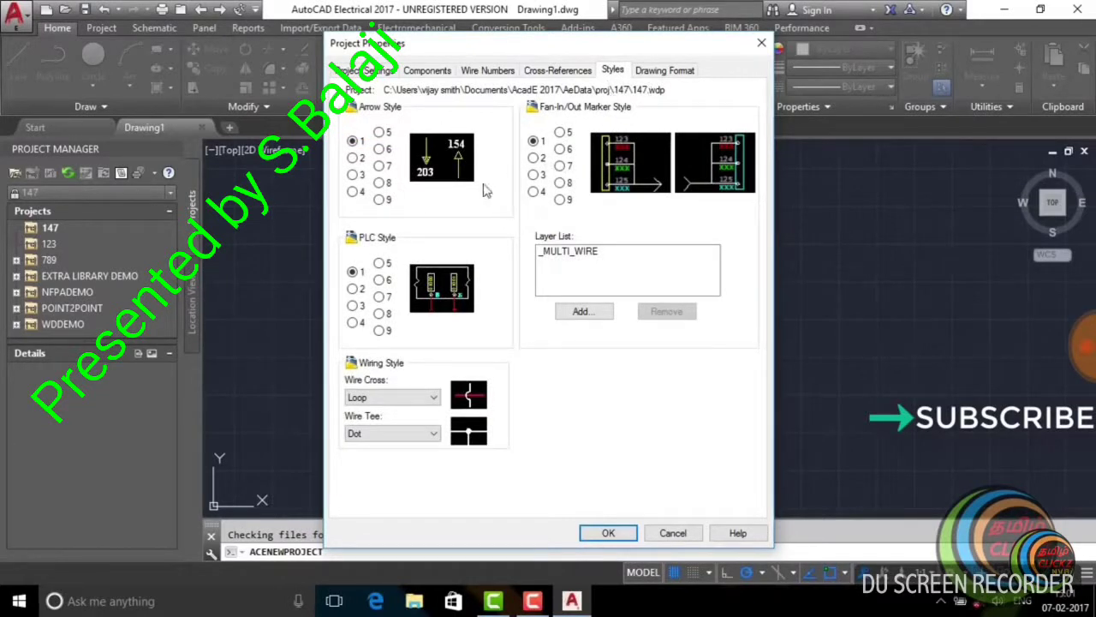
{"action": "left_click", "coordinate": [662, 70]}
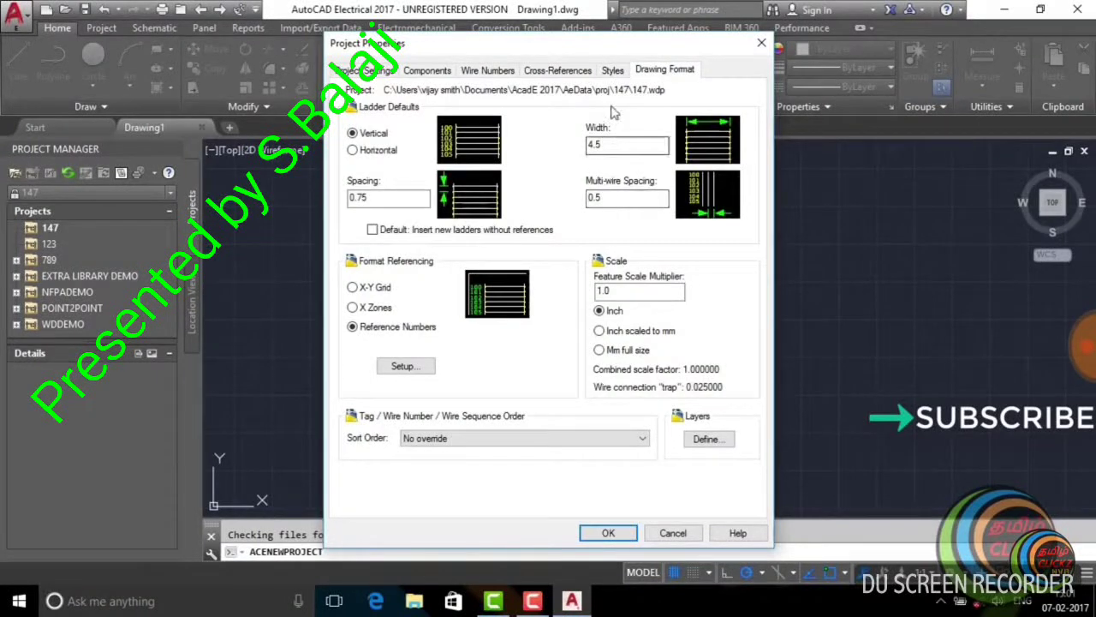
{"action": "left_click", "coordinate": [604, 197]}
{"action": "type", "text": "0.75"}
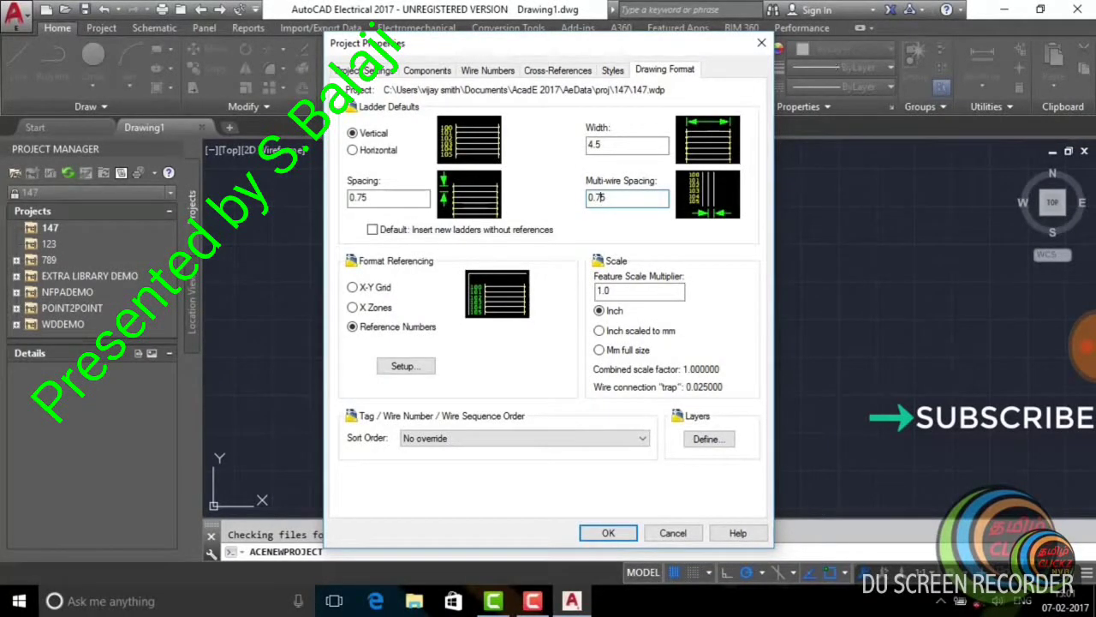
{"action": "left_click", "coordinate": [608, 533]}
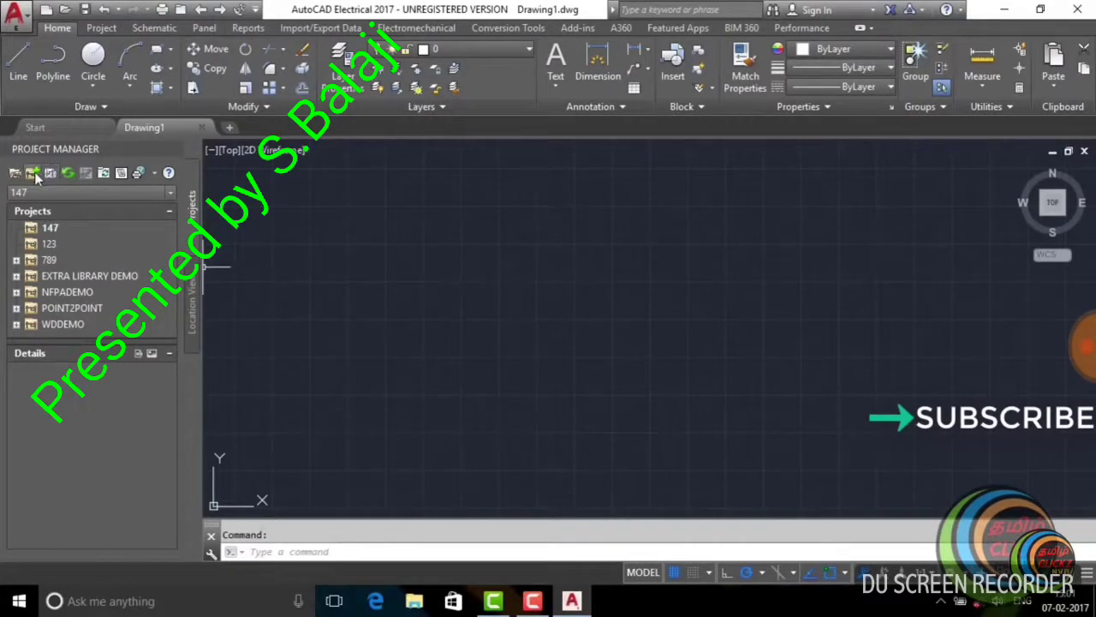
{"action": "right_click", "coordinate": [35, 229]}
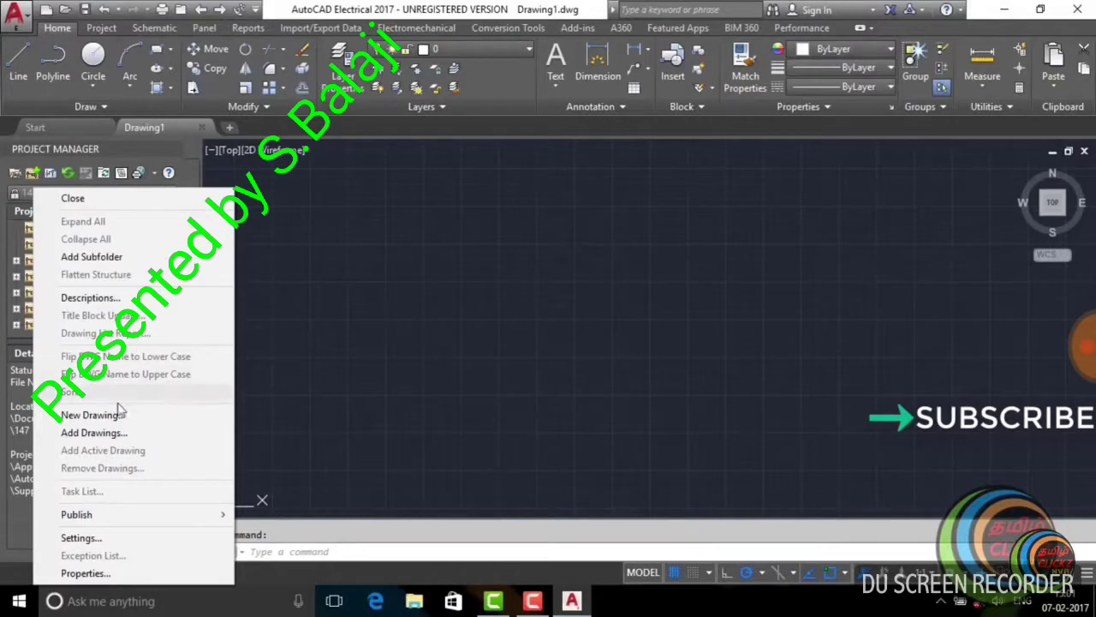
- Add a new drawing 147.dwg to project 147 and dismiss the informational message
{"action": "left_click", "coordinate": [106, 417]}
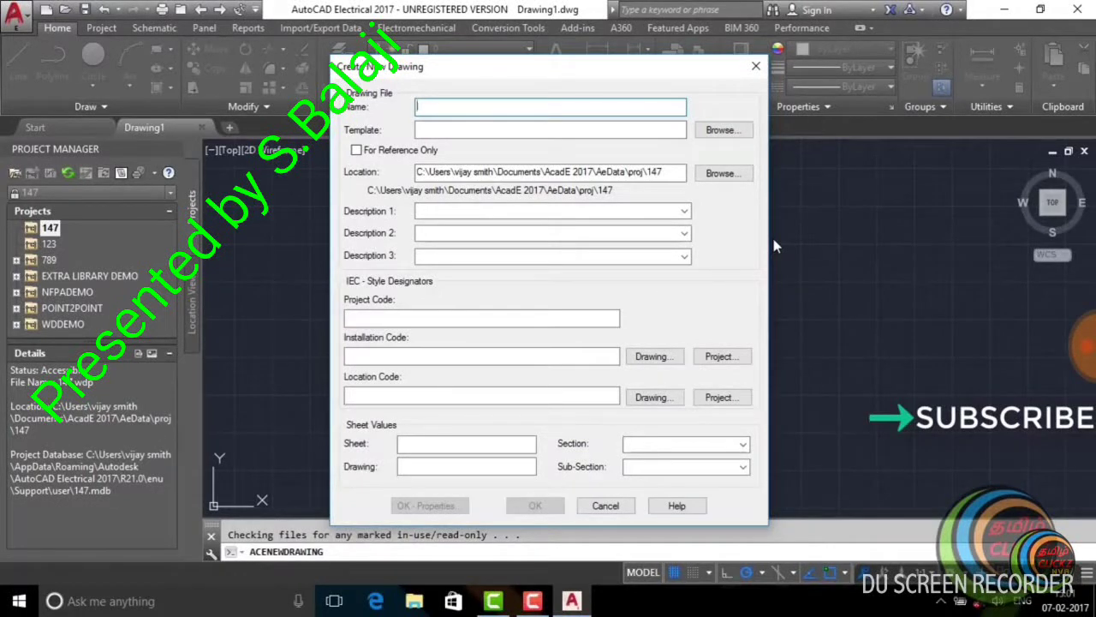
{"action": "type", "text": "147"}
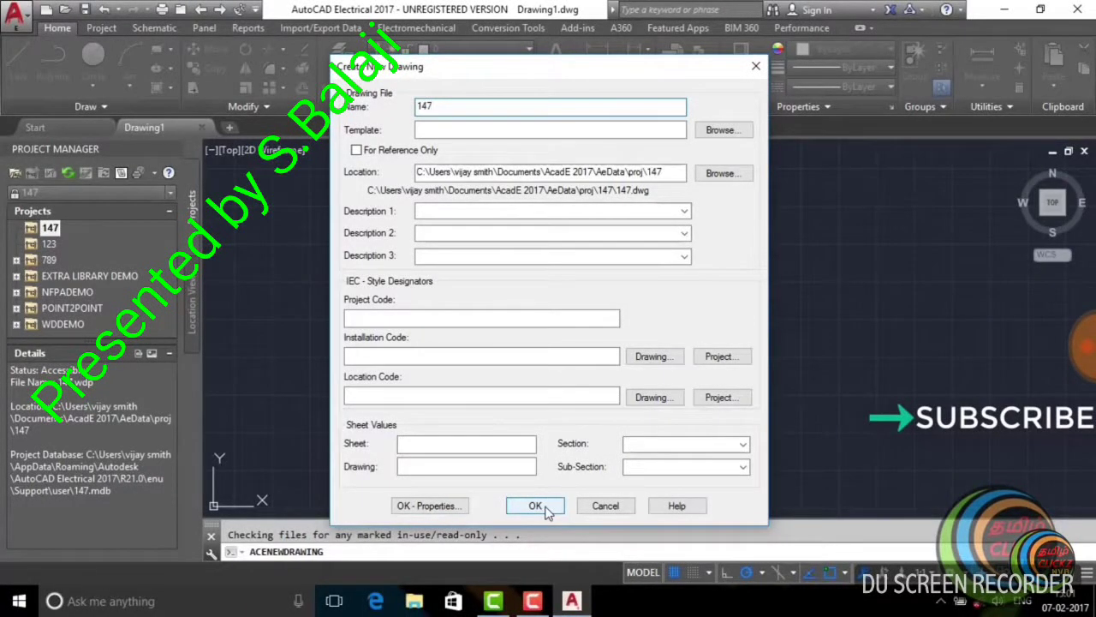
{"action": "left_click", "coordinate": [535, 506]}
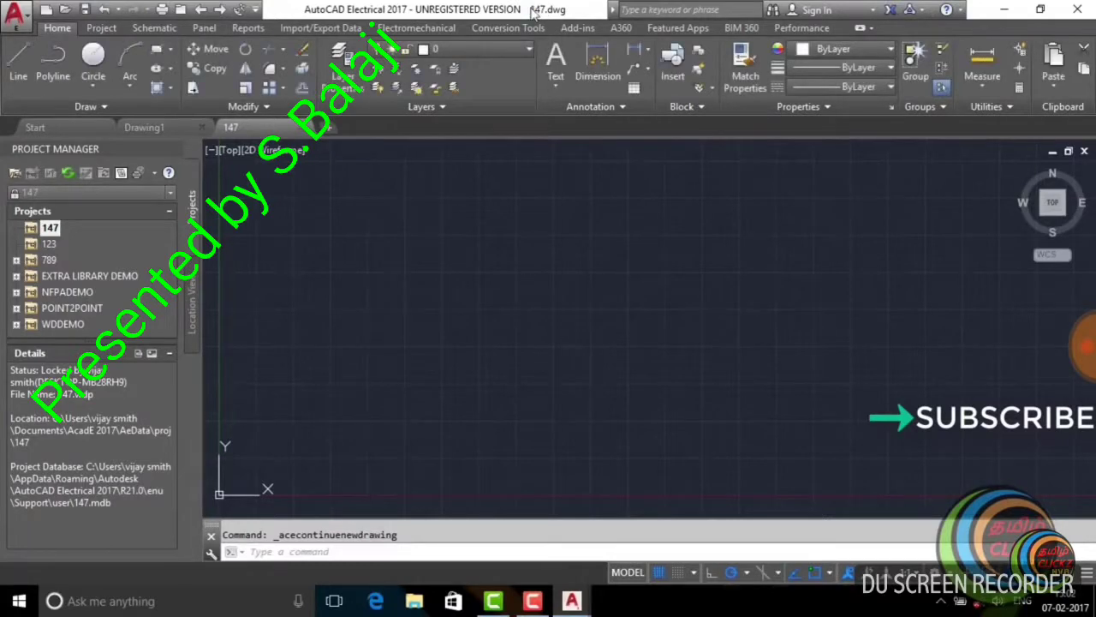
{"action": "left_click", "coordinate": [628, 334]}
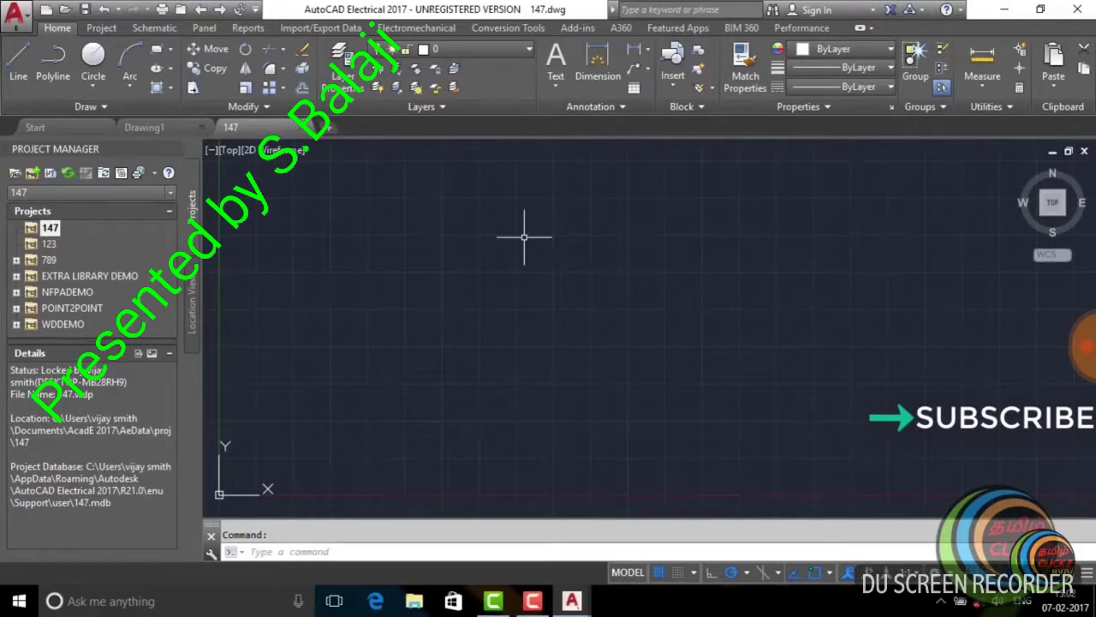
- Enter the DS command for drafting settings
{"action": "type", "text": "ds"}
- Open Drafting Settings and set the grid X spacing to 10 on Snap and Grid
{"action": "key", "text": "Return"}
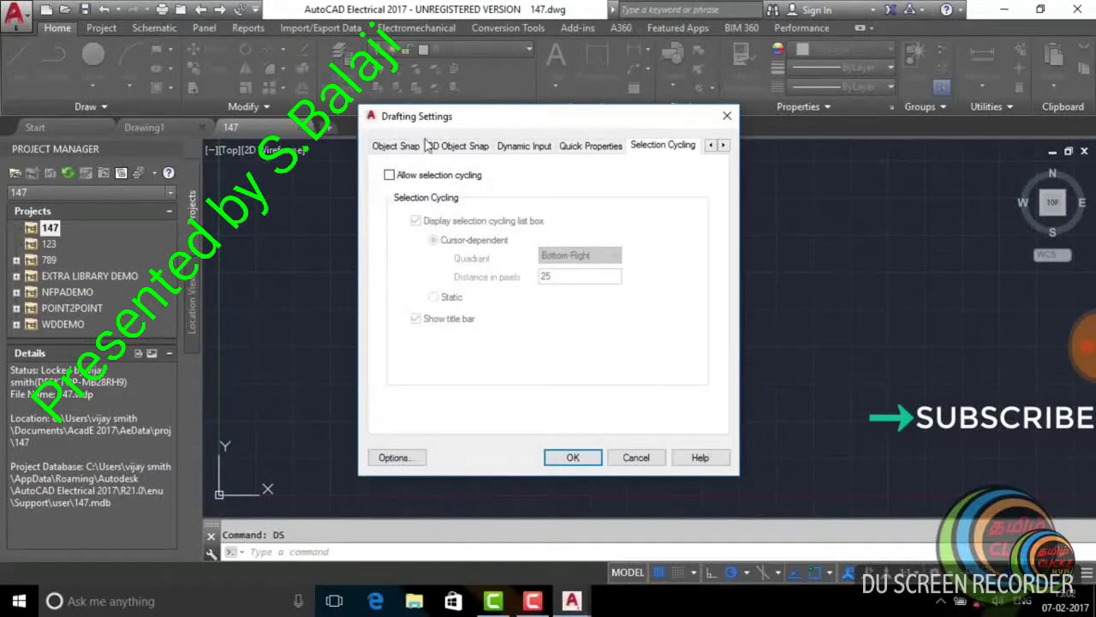
{"action": "left_click", "coordinate": [398, 147]}
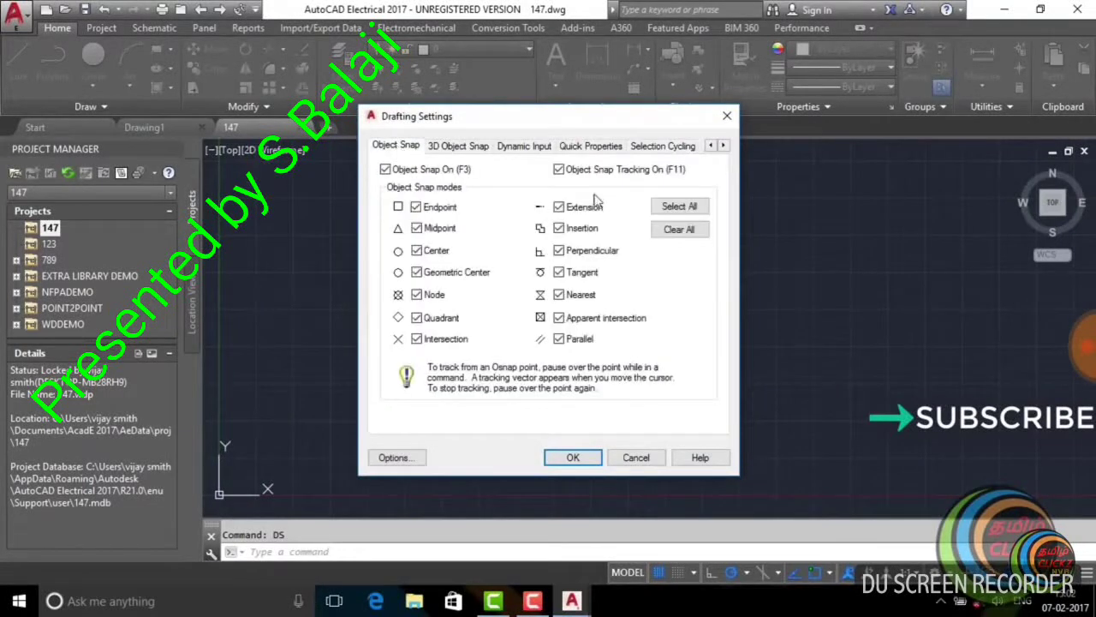
{"action": "left_click", "coordinate": [711, 147]}
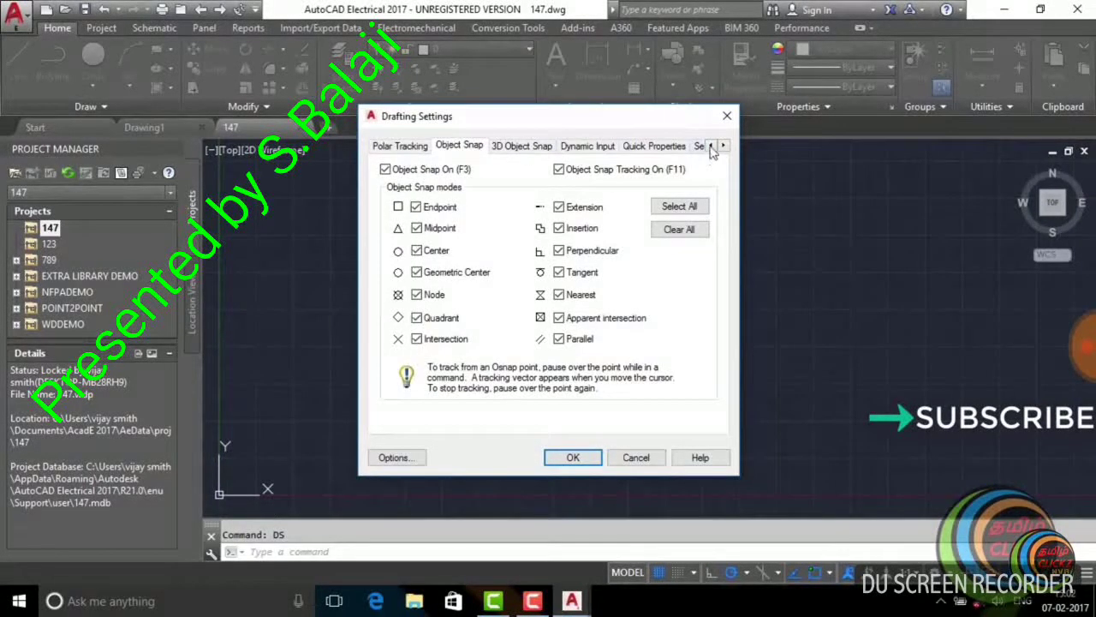
{"action": "left_click", "coordinate": [711, 147]}
{"action": "left_click", "coordinate": [401, 148]}
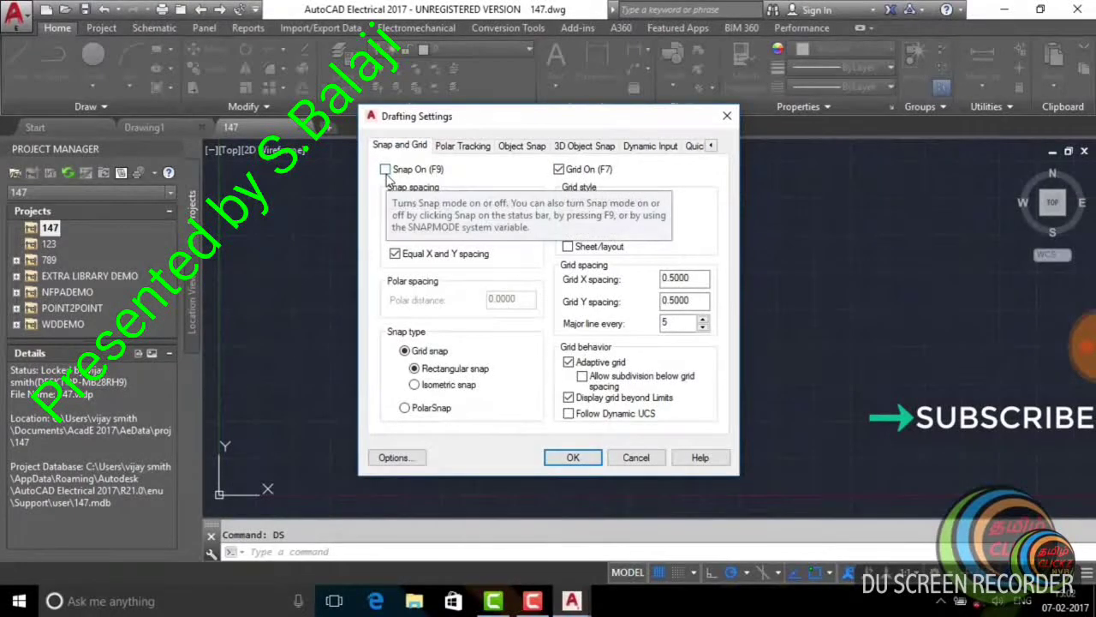
{"action": "left_click", "coordinate": [689, 277]}
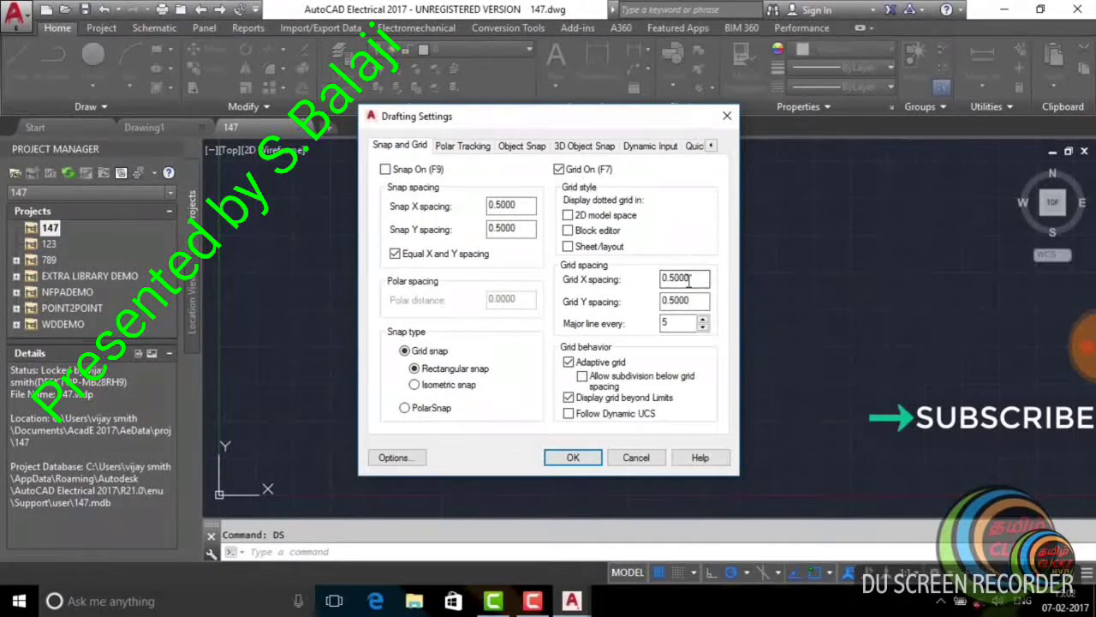
{"action": "key", "text": "Tab"}
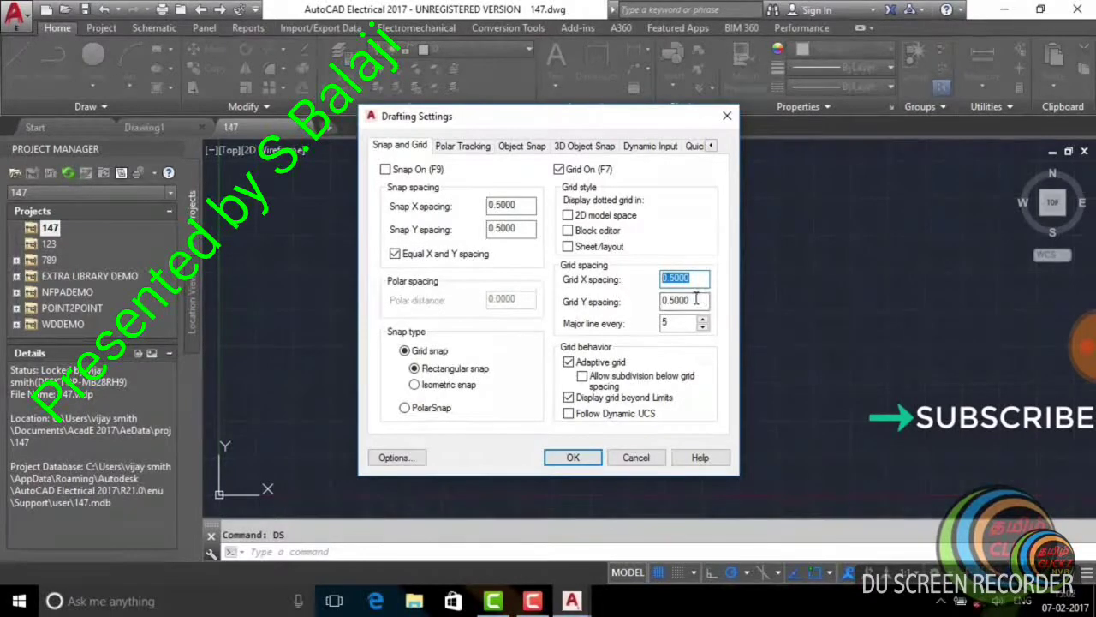
{"action": "key", "text": "shift+Tab"}
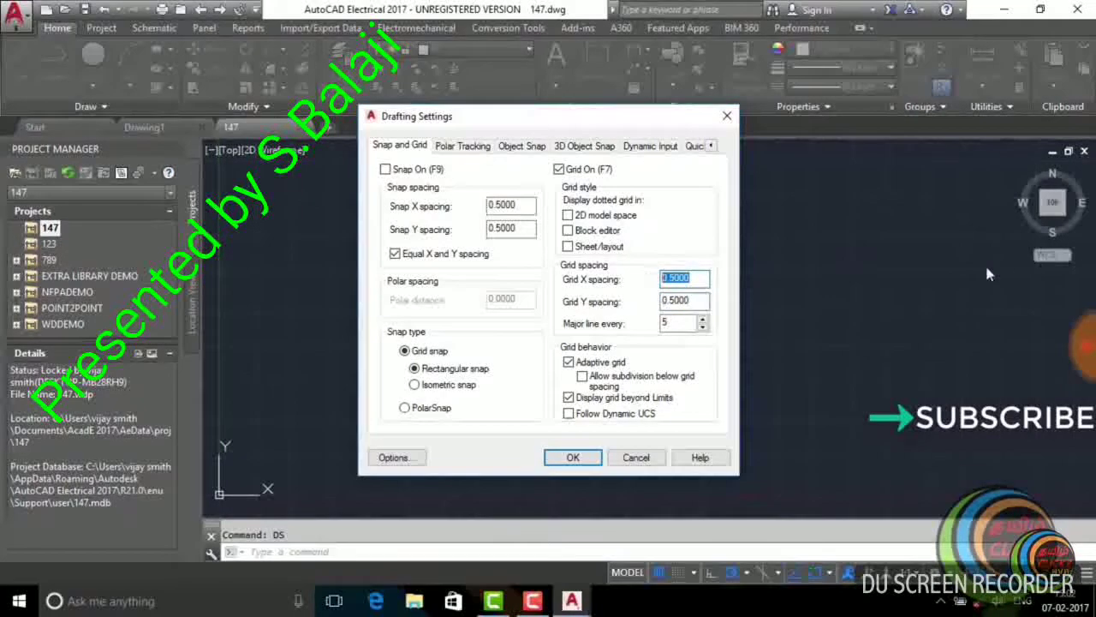
{"action": "type", "text": "1"}
{"action": "key", "text": "Tab"}
{"action": "left_click", "coordinate": [702, 304]}
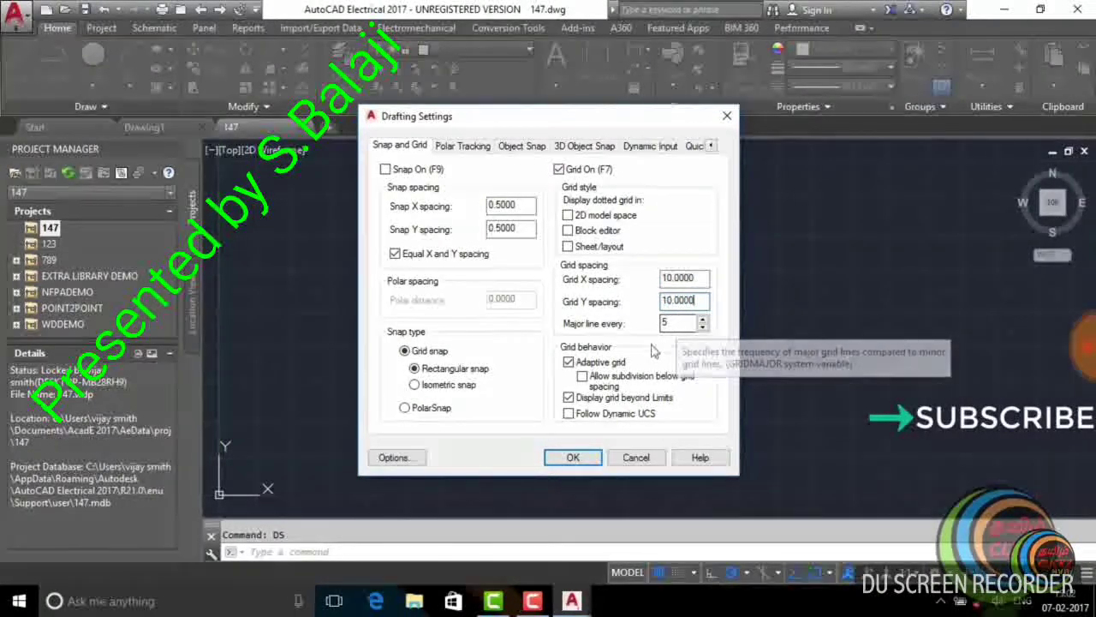
- Turn on every object snap mode and apply the drafting settings
{"action": "left_click", "coordinate": [467, 147]}
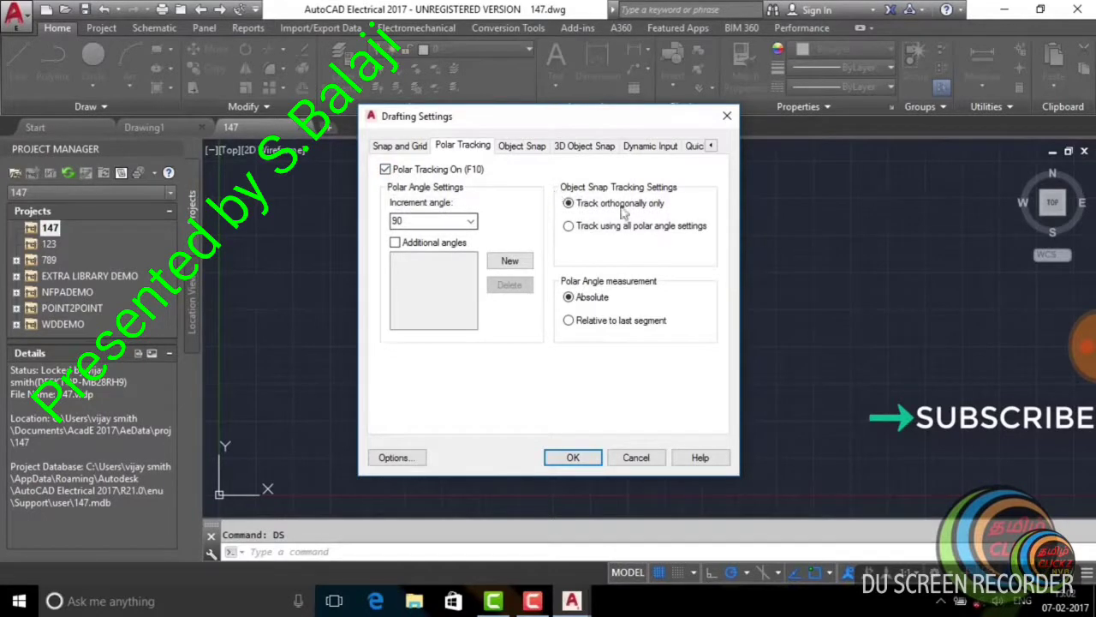
{"action": "left_click", "coordinate": [536, 147]}
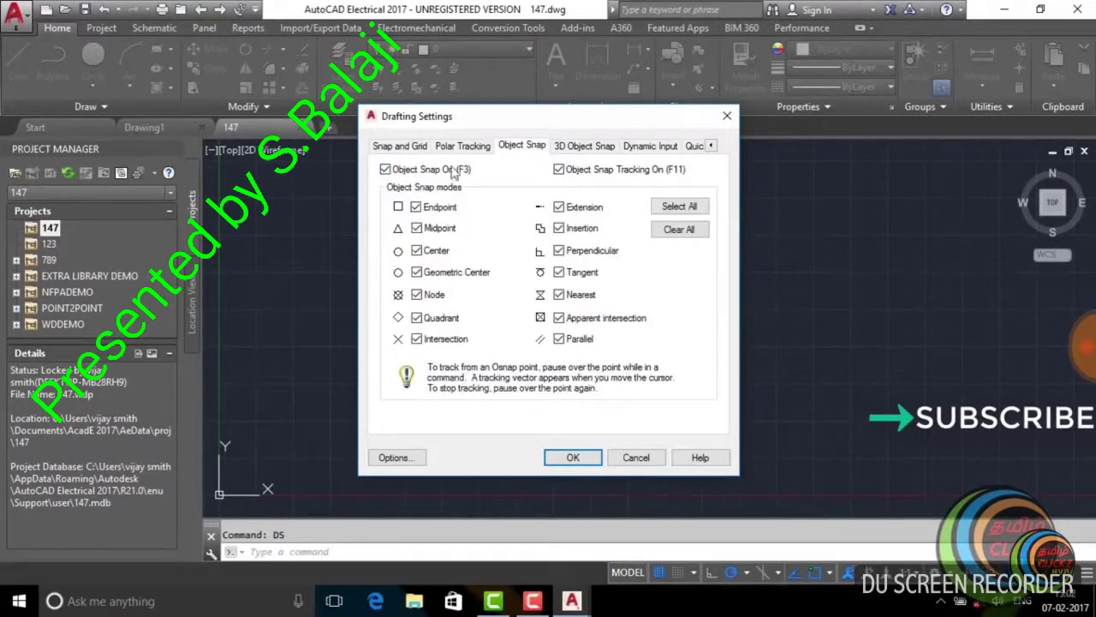
{"action": "left_click", "coordinate": [679, 207]}
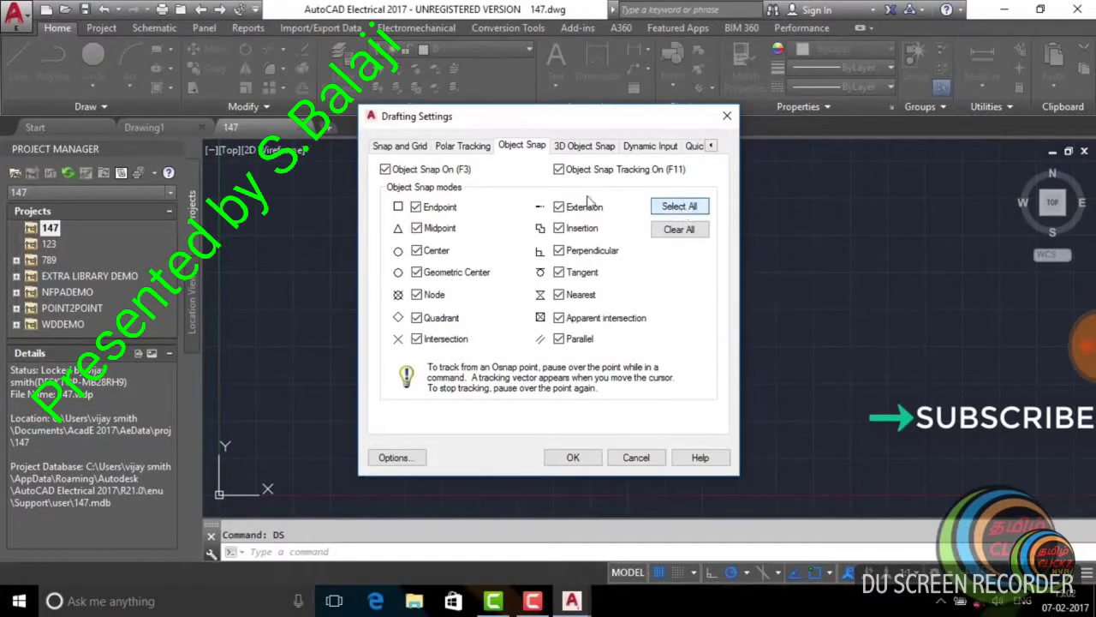
{"action": "left_click", "coordinate": [584, 146]}
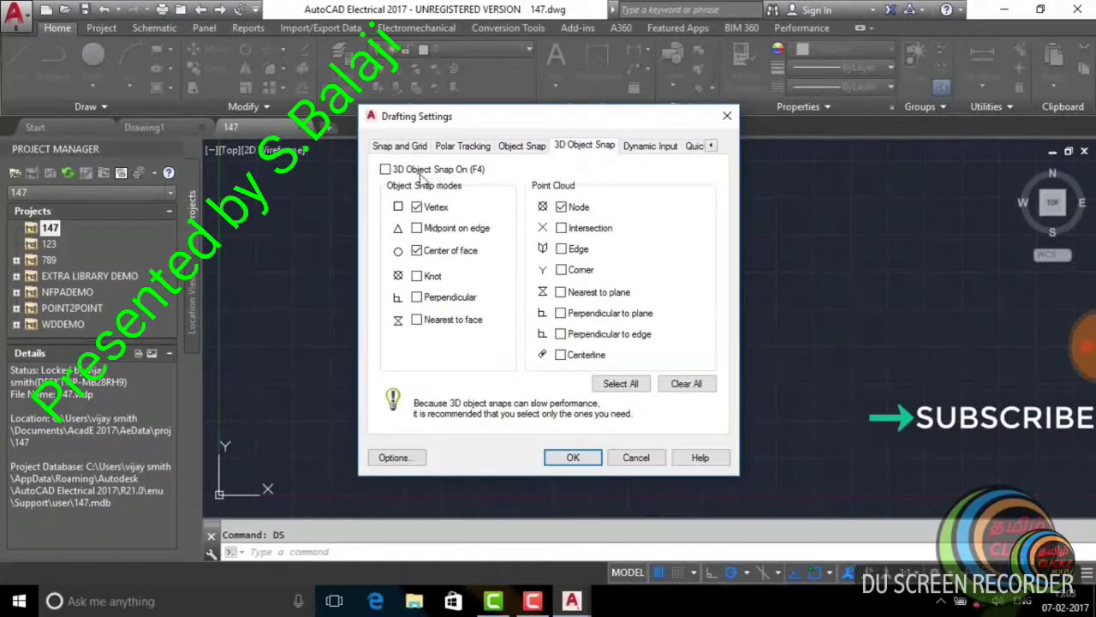
{"action": "mouse_move", "coordinate": [432, 170]}
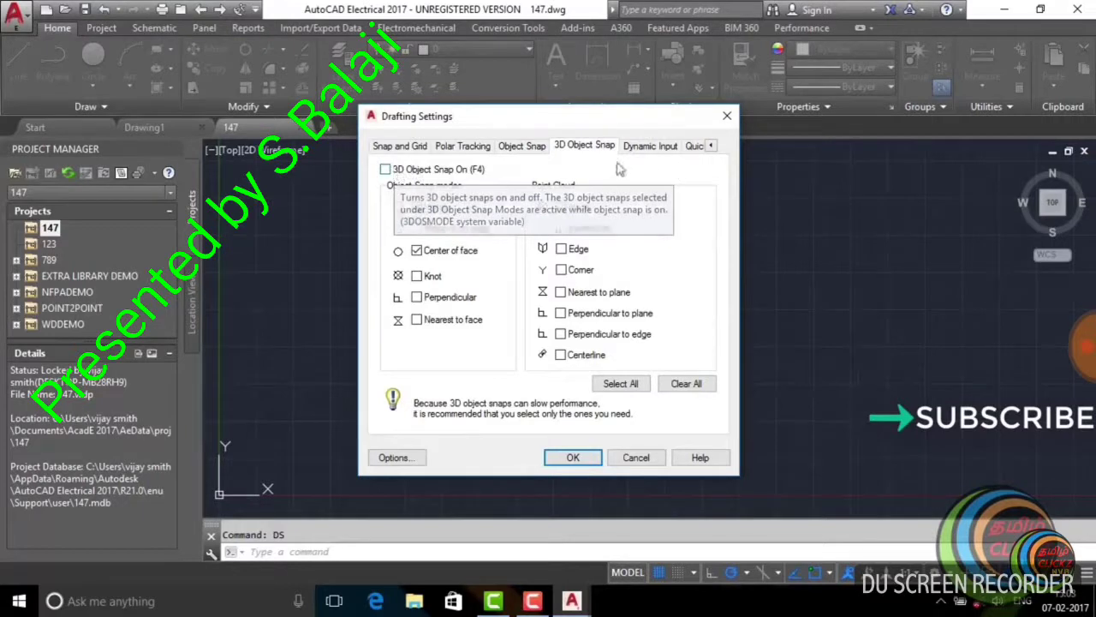
{"action": "left_click", "coordinate": [645, 151]}
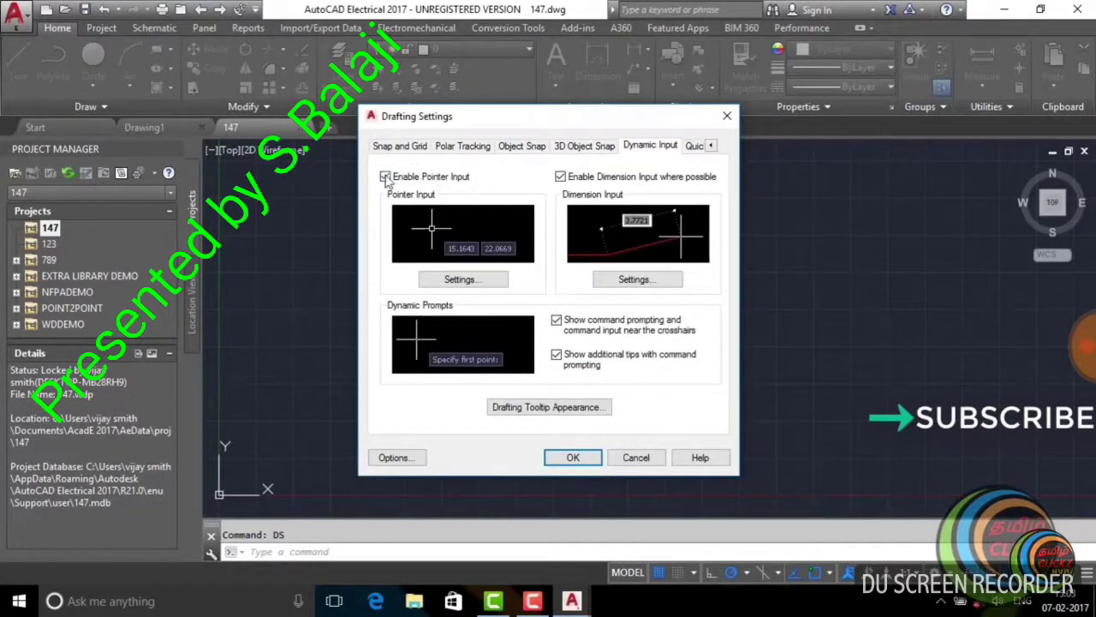
{"action": "left_click", "coordinate": [695, 147]}
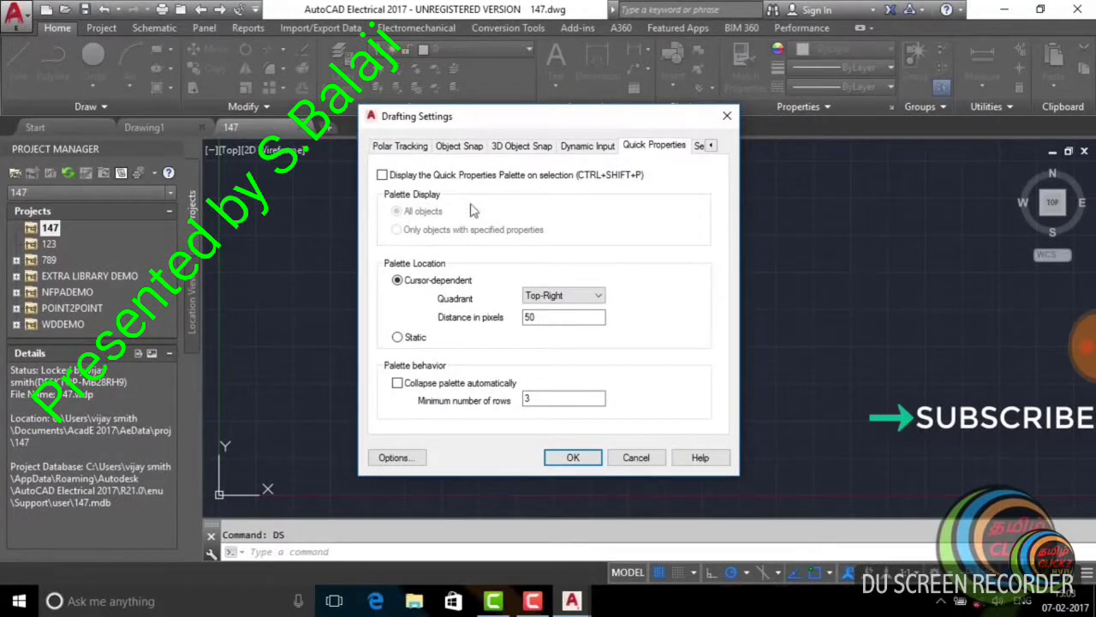
{"action": "left_click", "coordinate": [701, 148]}
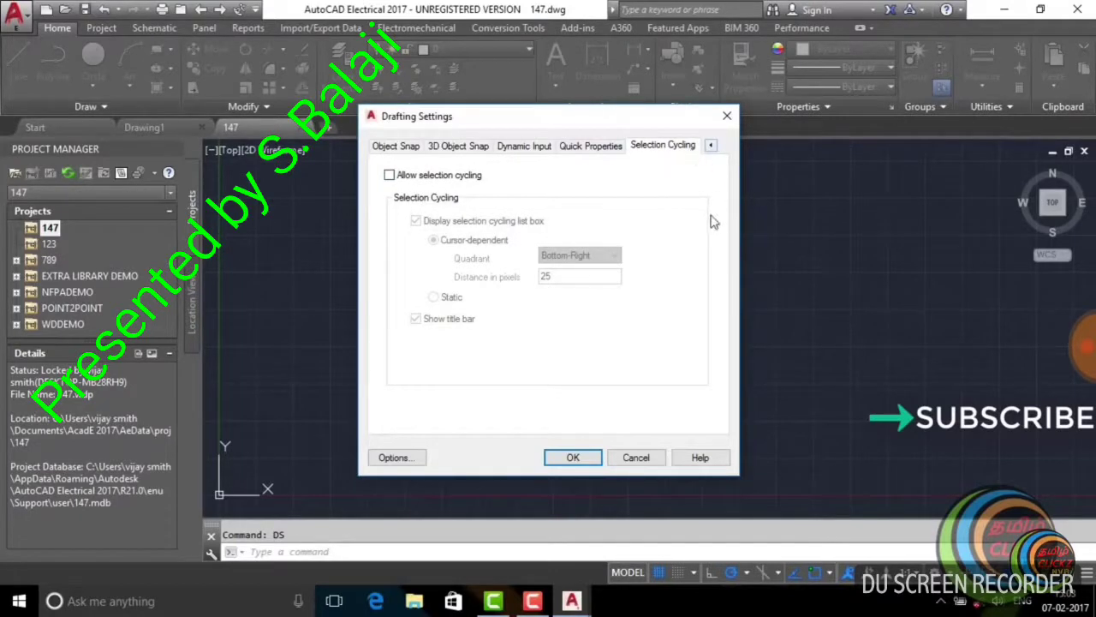
{"action": "left_click", "coordinate": [573, 457]}
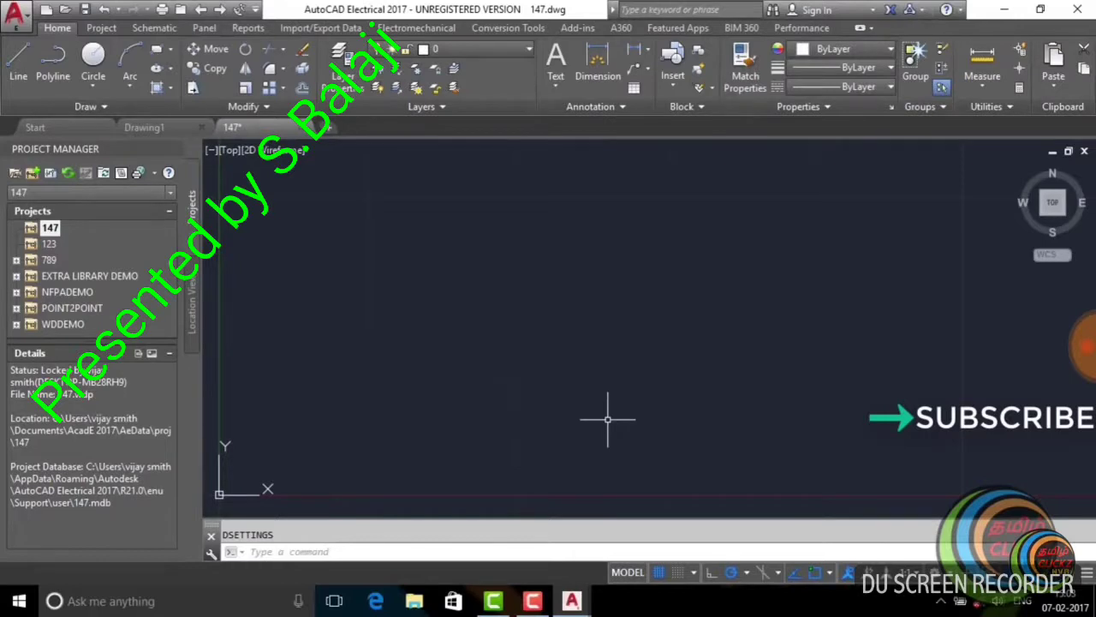
- Set Decimal length units at 0.00 precision, Decimal Degrees angles and Inches insertion scale
{"action": "left_click", "coordinate": [15, 15]}
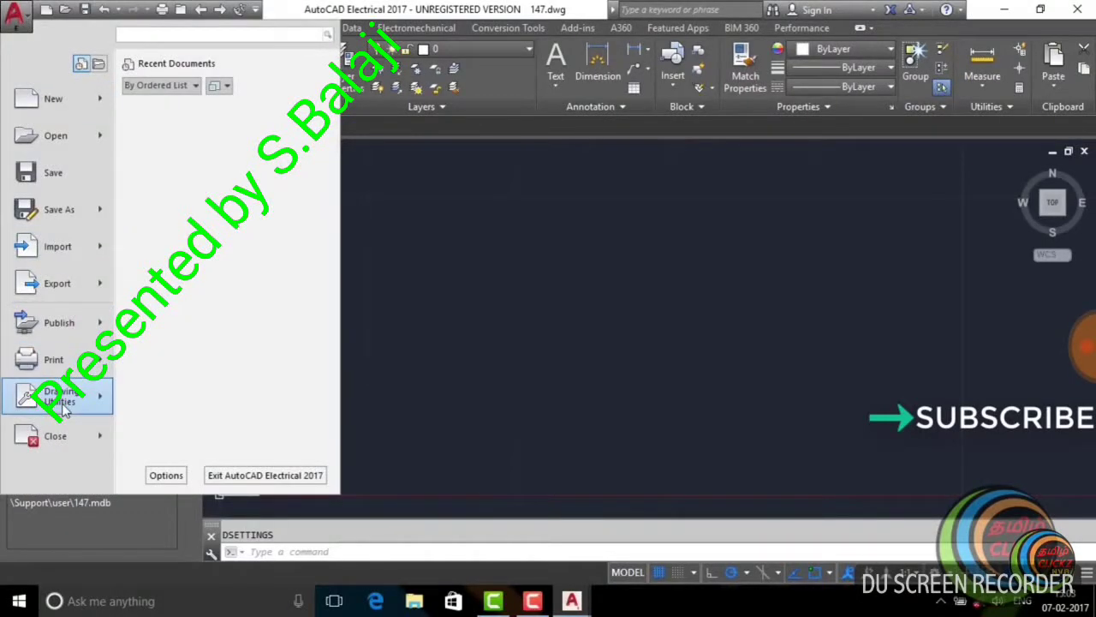
{"action": "left_click", "coordinate": [205, 157]}
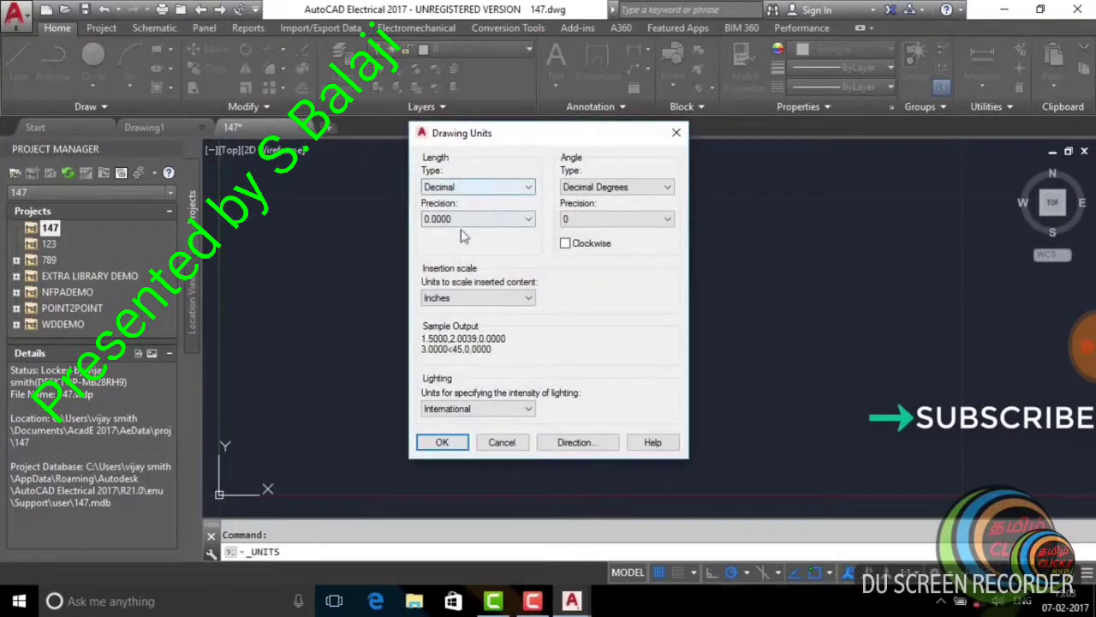
{"action": "left_click", "coordinate": [503, 192]}
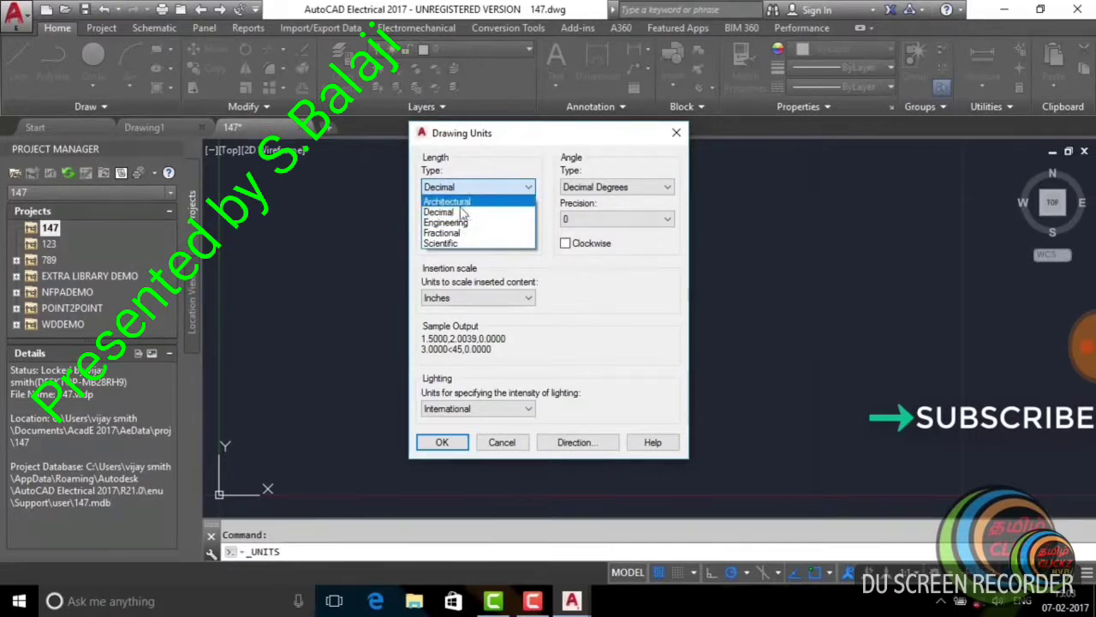
{"action": "left_click", "coordinate": [463, 212]}
{"action": "left_click", "coordinate": [466, 220]}
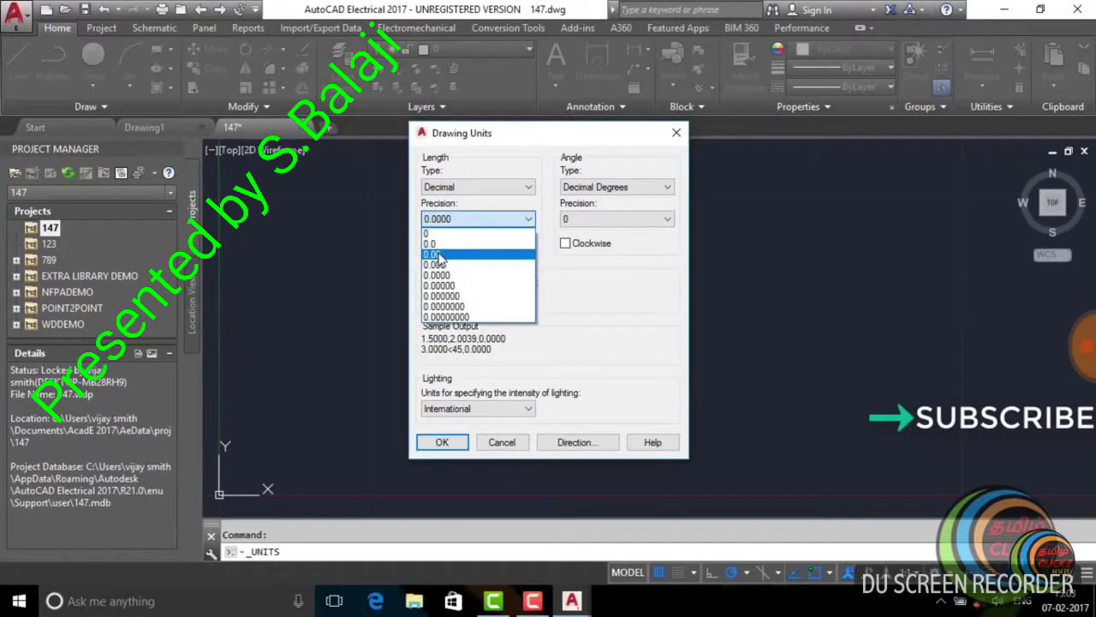
{"action": "left_click", "coordinate": [437, 254]}
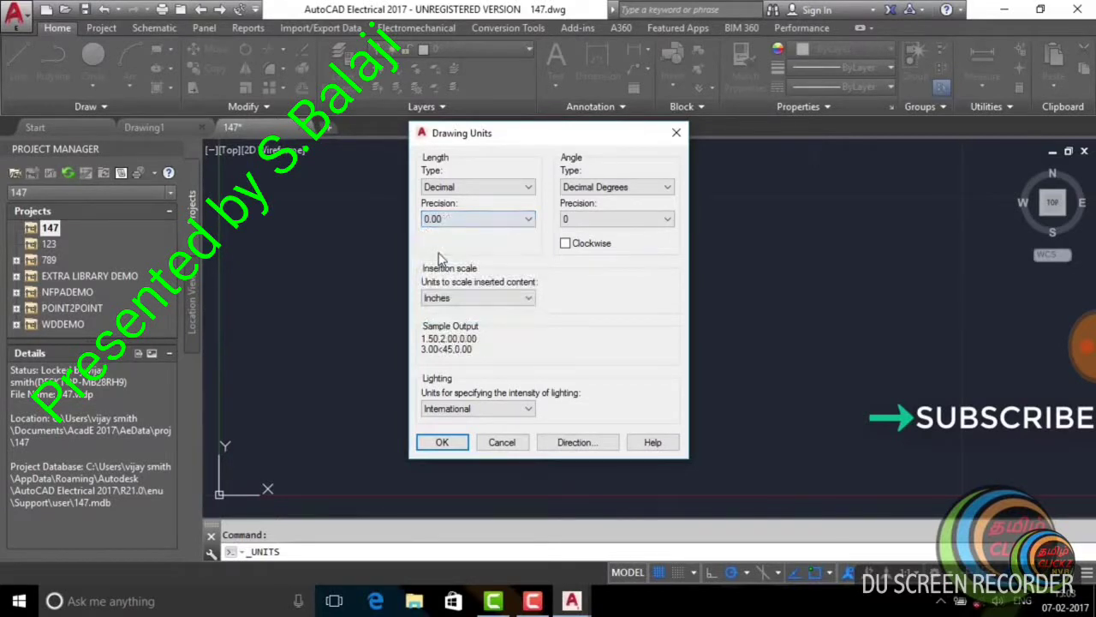
{"action": "left_click", "coordinate": [597, 193]}
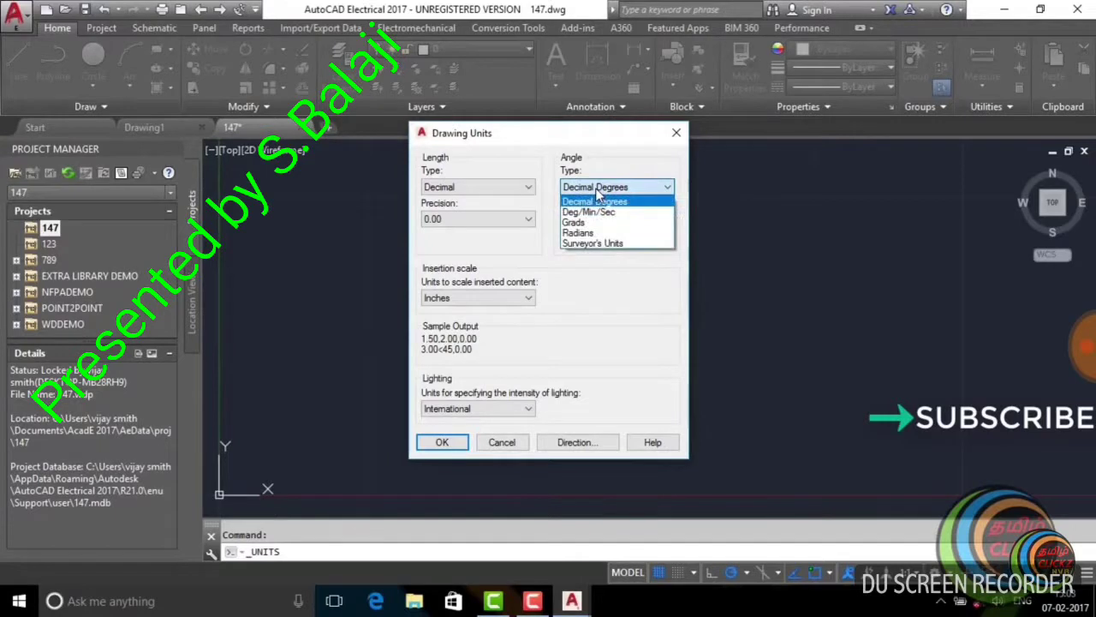
{"action": "left_click", "coordinate": [597, 190]}
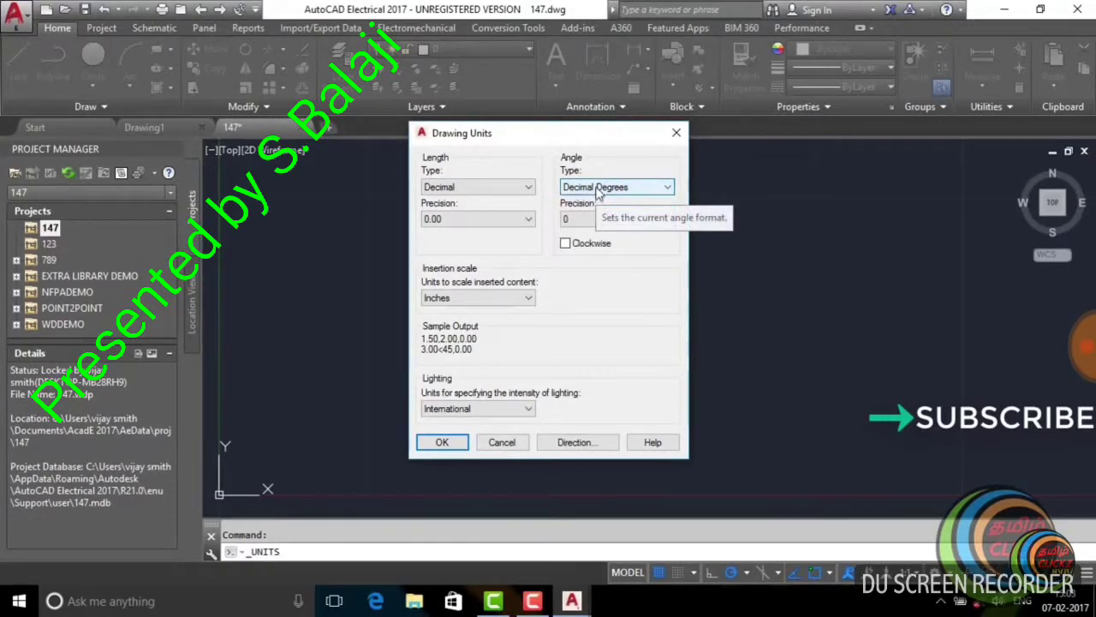
{"action": "left_click", "coordinate": [596, 192]}
{"action": "left_click", "coordinate": [597, 194]}
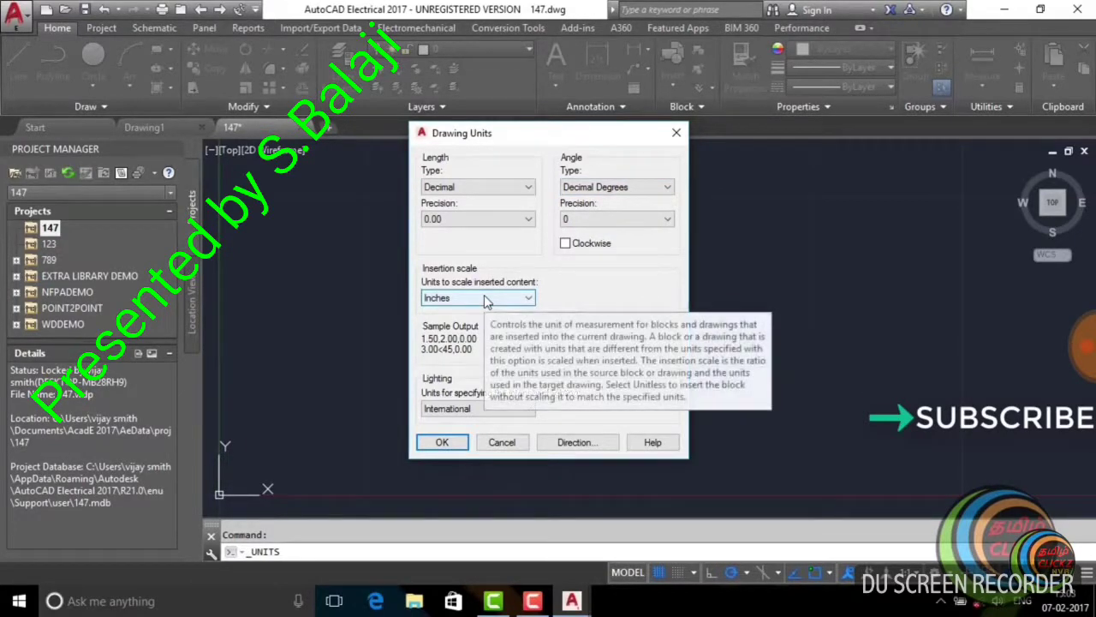
{"action": "left_click", "coordinate": [484, 297]}
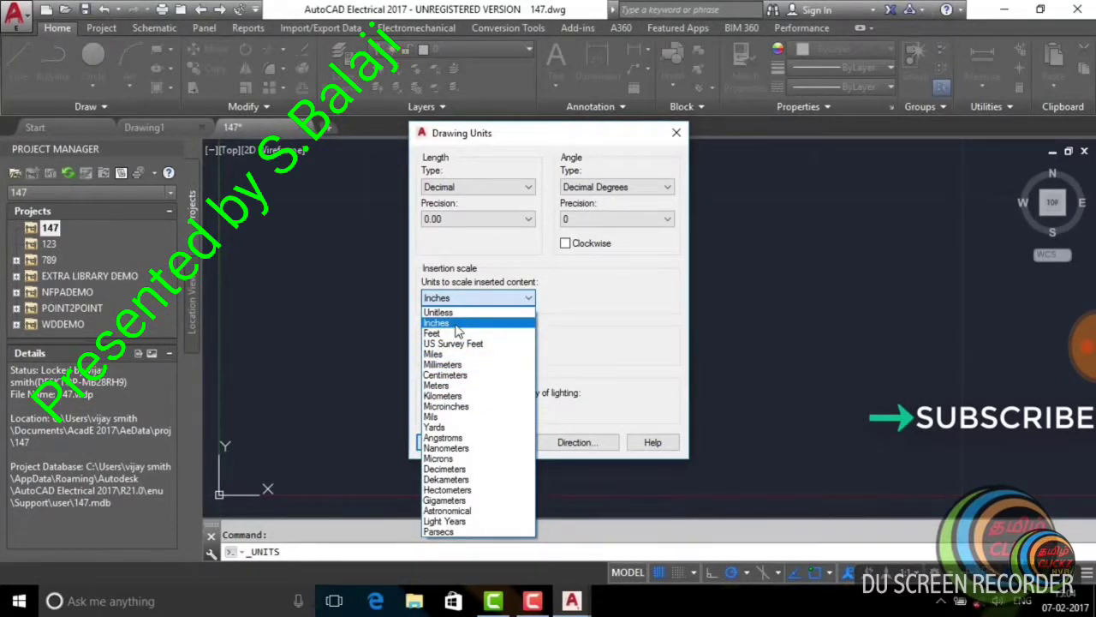
{"action": "left_click", "coordinate": [458, 326]}
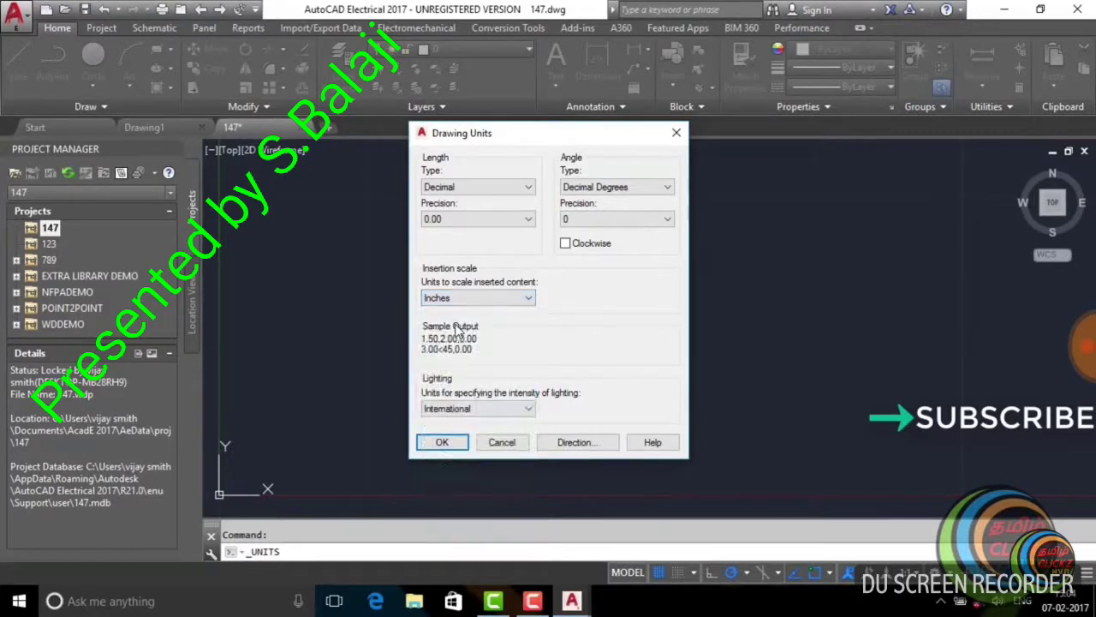
{"action": "left_click", "coordinate": [445, 441]}
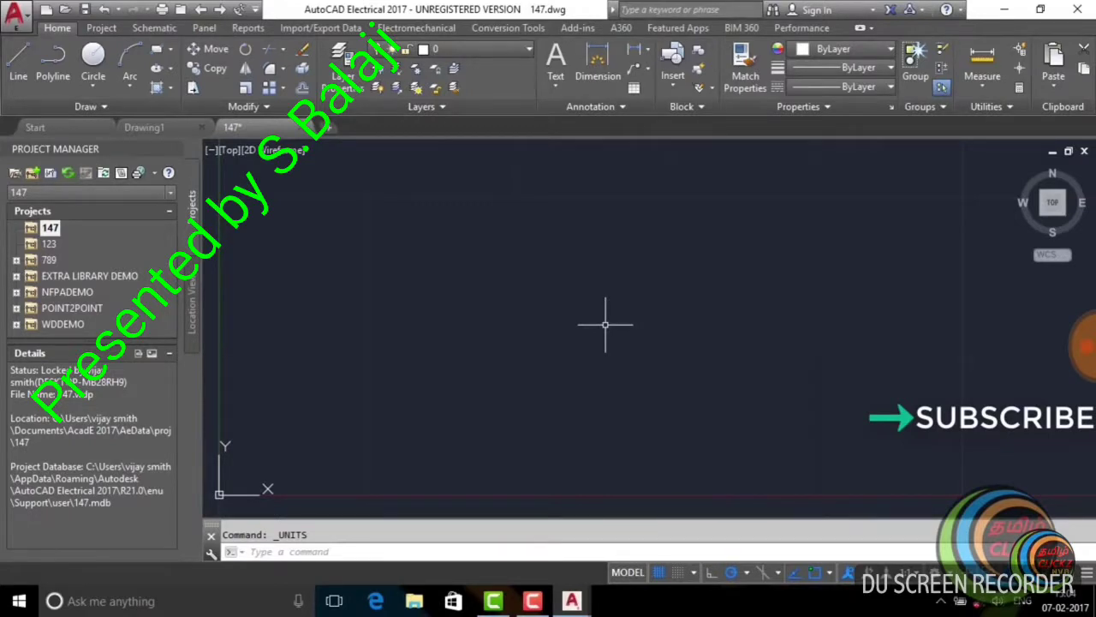
- Run DIMSTYLE and set the Standard style's decimal dimension precision to 0.00
{"action": "type", "text": "d"}
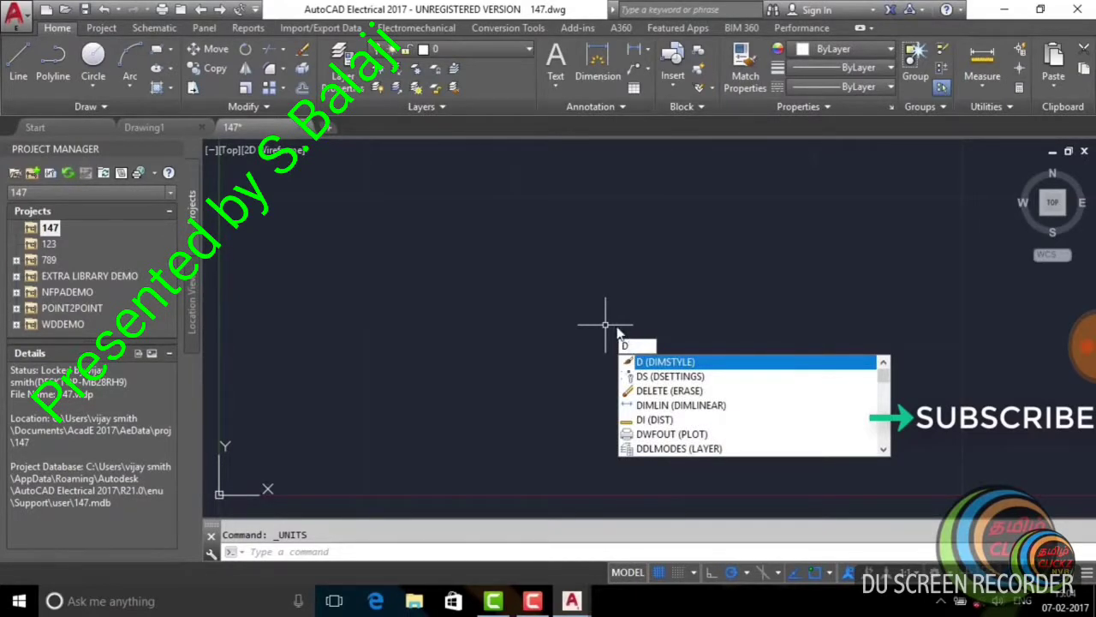
{"action": "key", "text": "Return"}
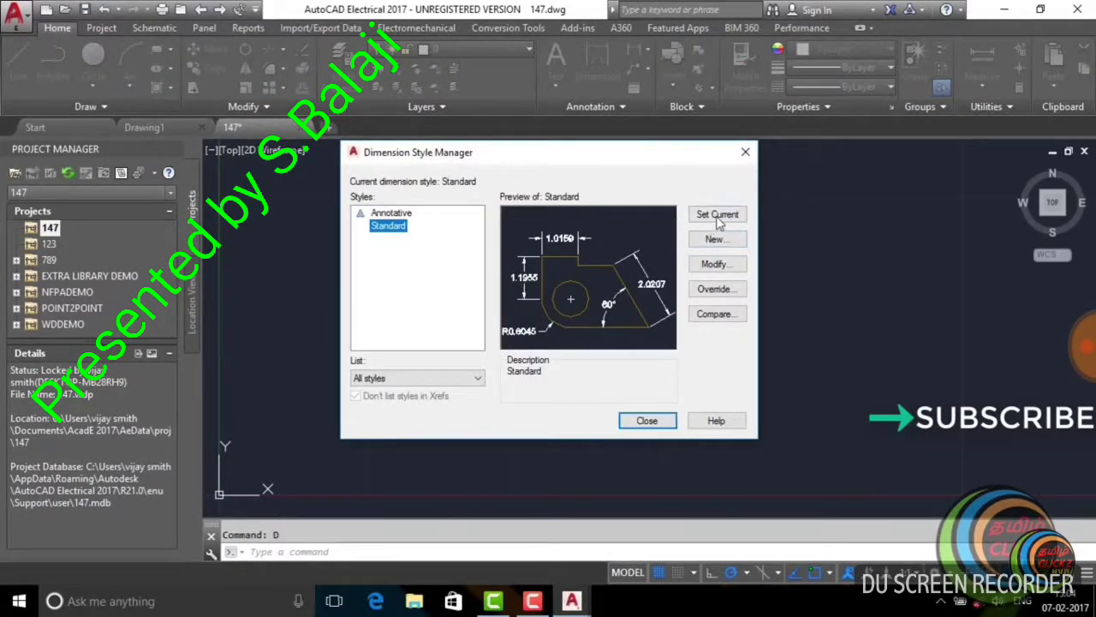
{"action": "left_click", "coordinate": [719, 265]}
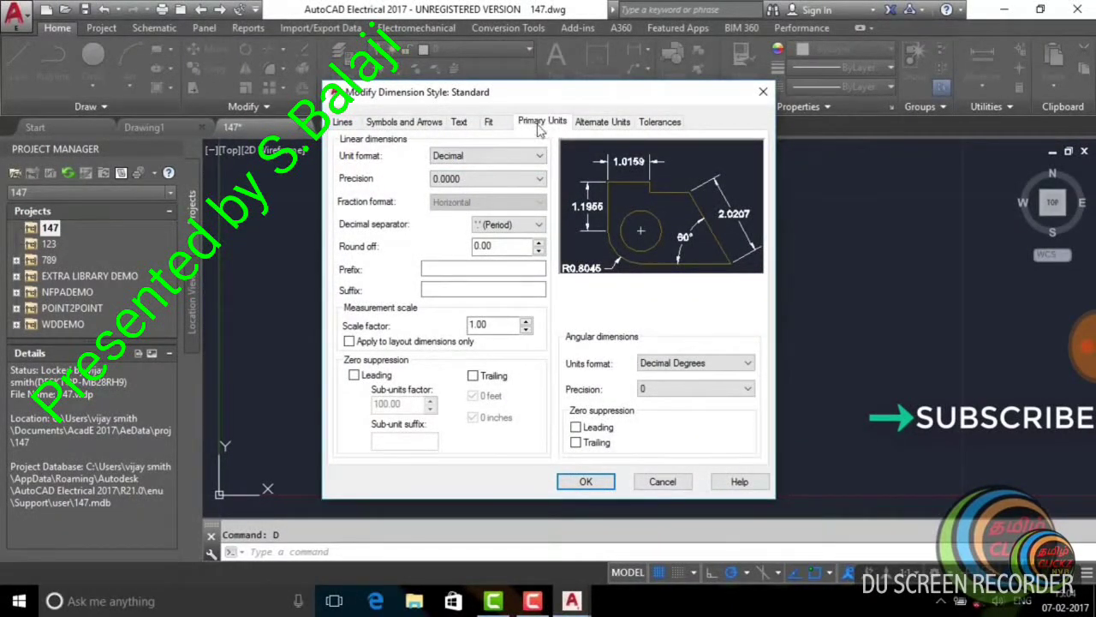
{"action": "left_click", "coordinate": [487, 154]}
{"action": "left_click", "coordinate": [488, 154]}
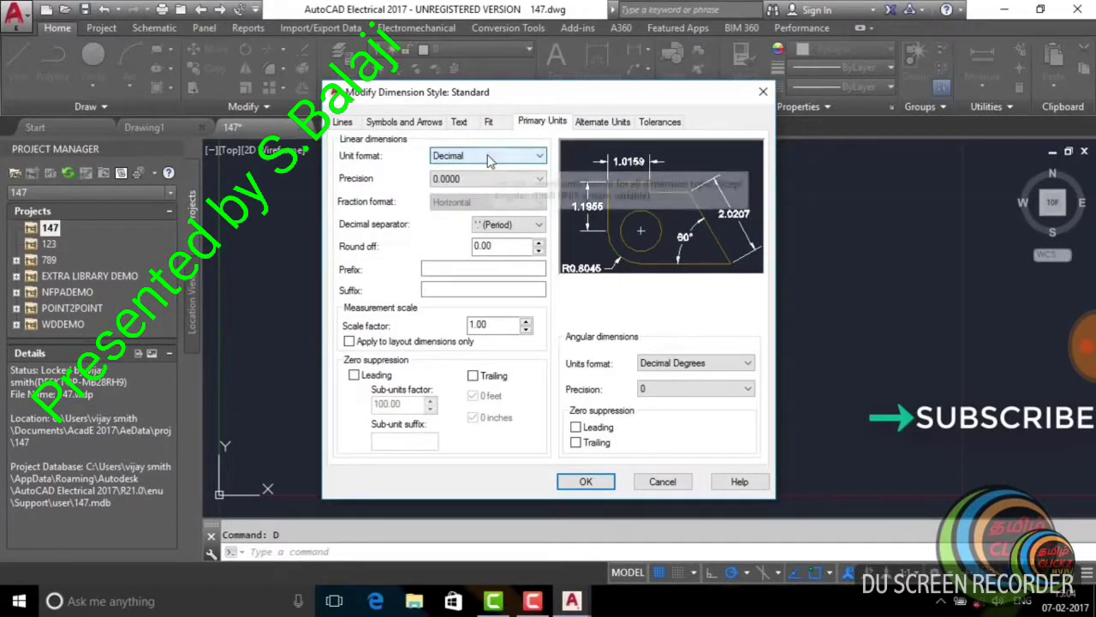
{"action": "left_click", "coordinate": [487, 179]}
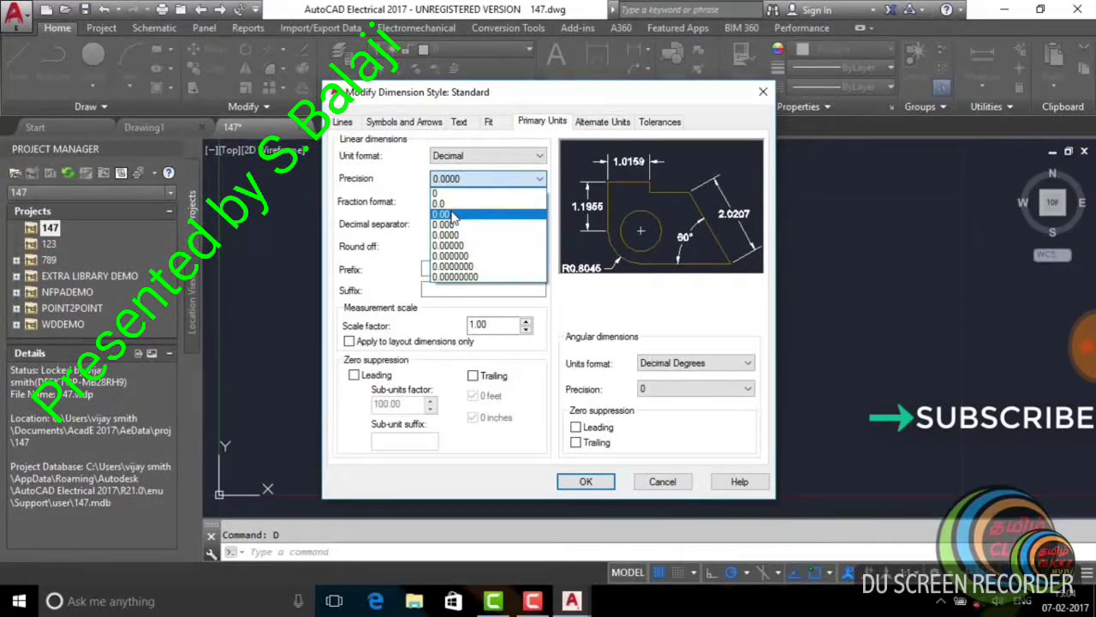
{"action": "left_click", "coordinate": [454, 214]}
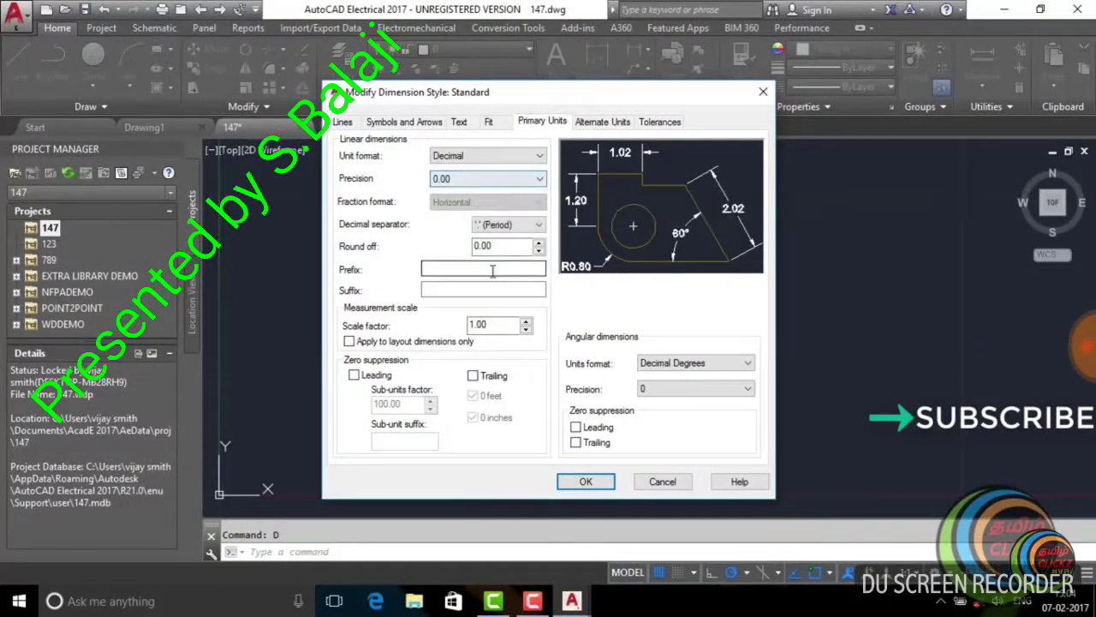
- Suppress trailing zeros for linear and angular dimensions and apply to Standard
{"action": "left_click", "coordinate": [514, 227]}
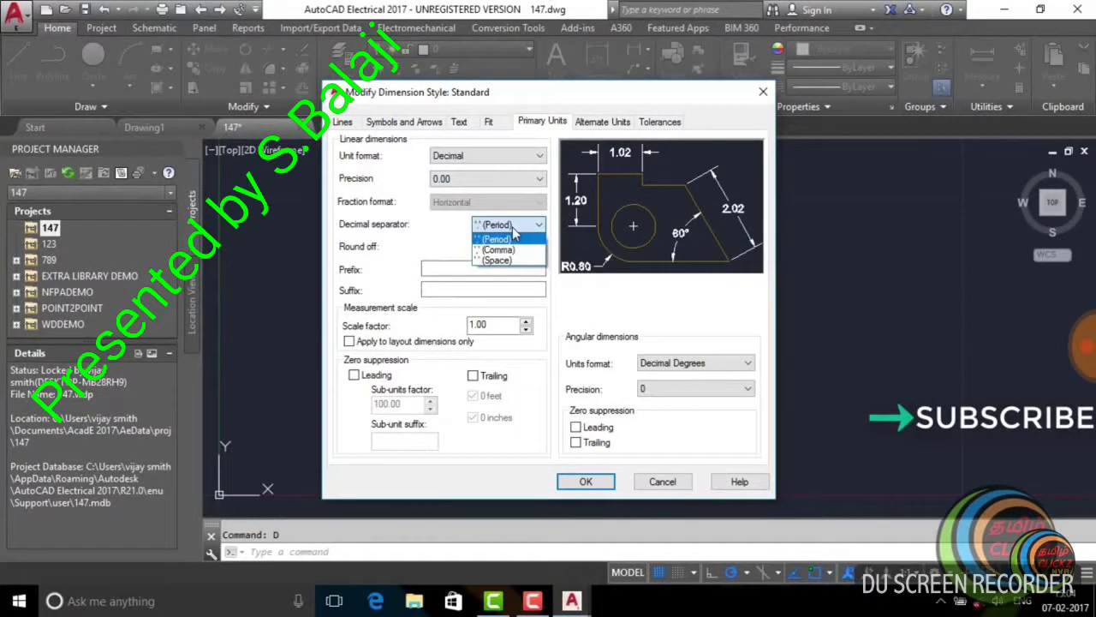
{"action": "left_click", "coordinate": [513, 232]}
{"action": "left_click", "coordinate": [534, 225]}
{"action": "left_click", "coordinate": [513, 231]}
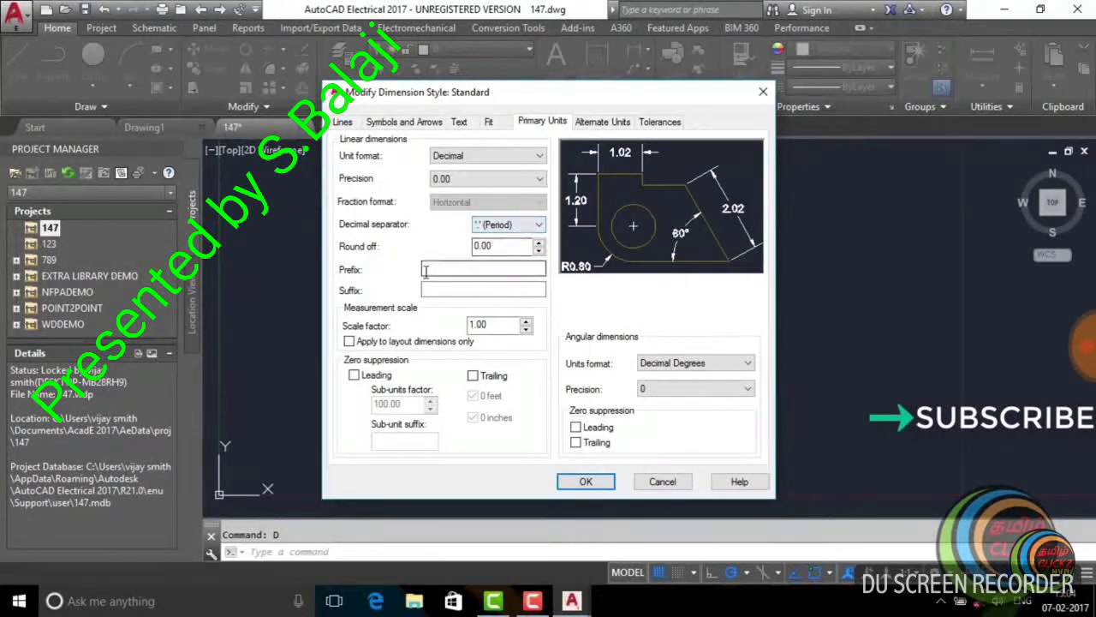
{"action": "left_click", "coordinate": [474, 376]}
{"action": "left_click", "coordinate": [576, 442]}
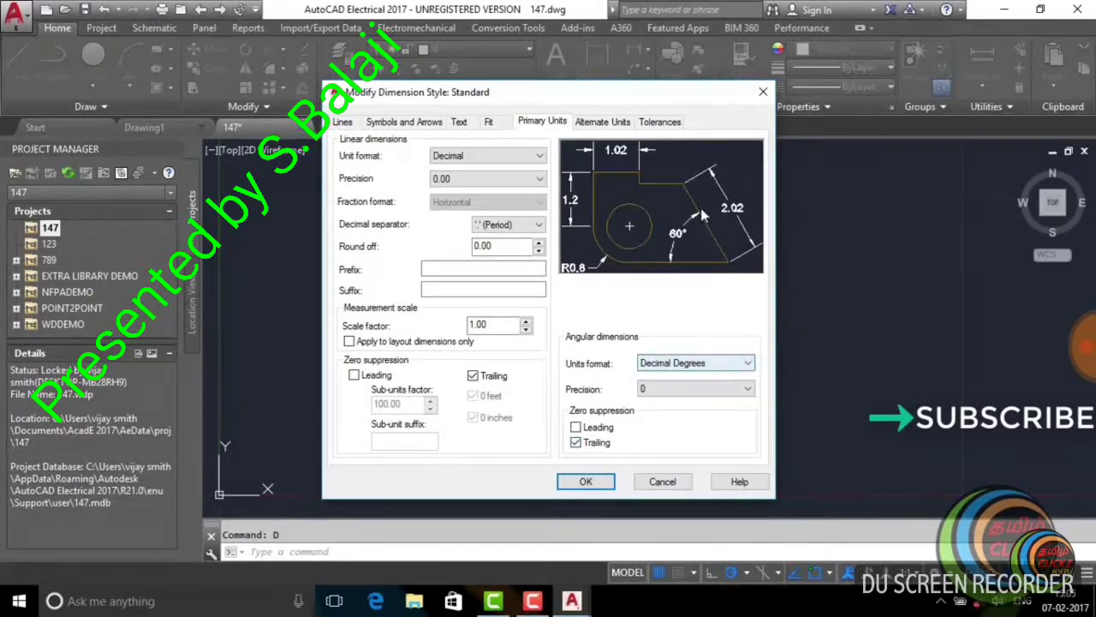
{"action": "left_click", "coordinate": [586, 481]}
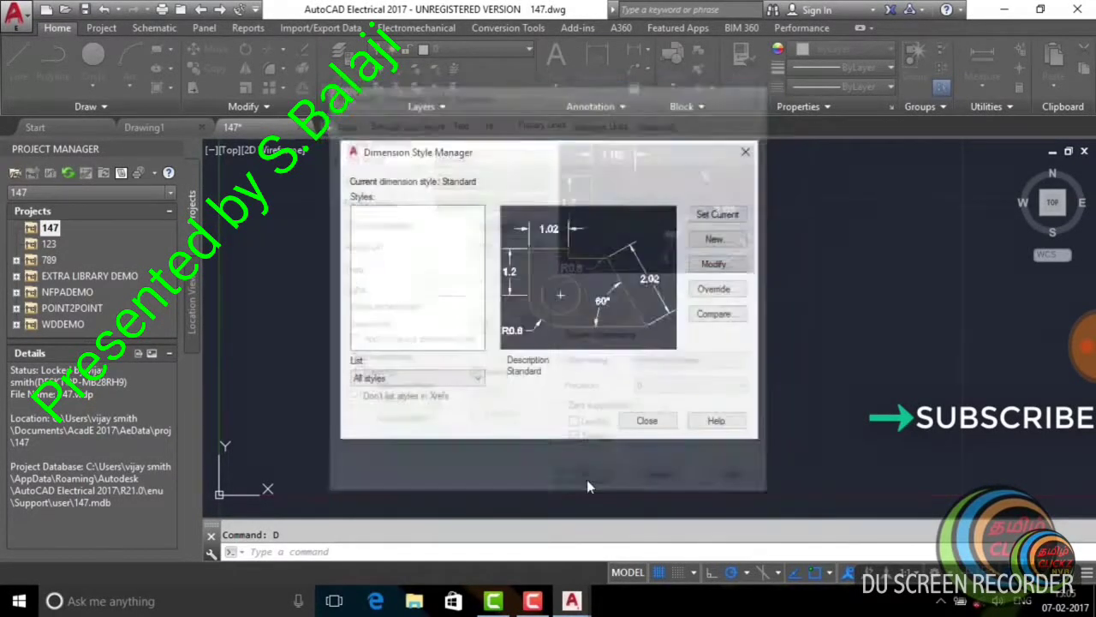
{"action": "left_click", "coordinate": [719, 216]}
{"action": "left_click", "coordinate": [648, 421]}
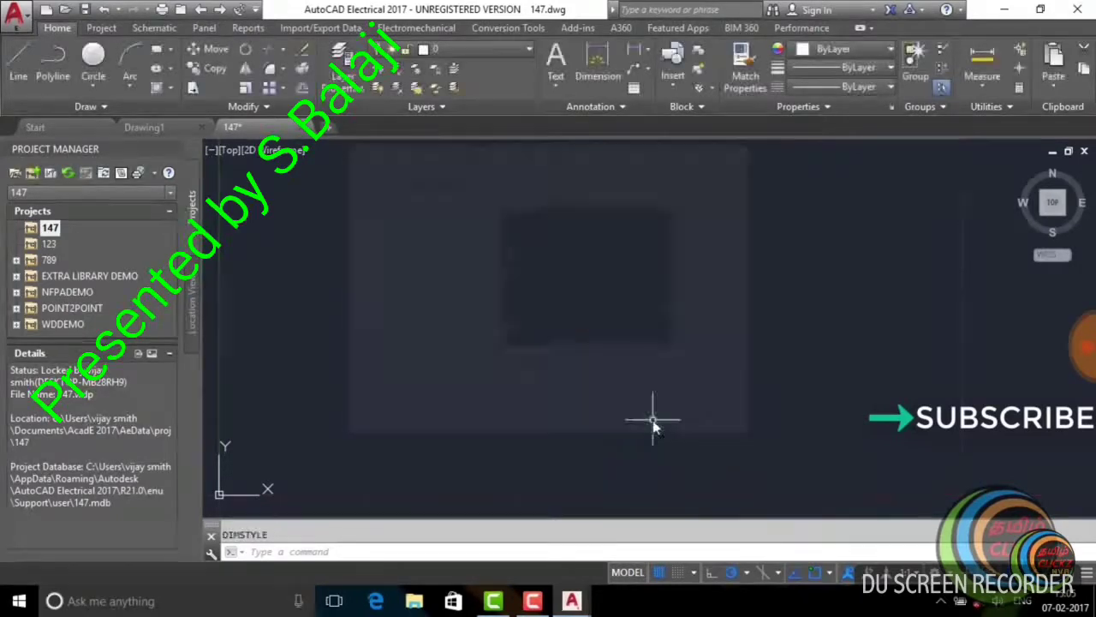
- Pan and zoom the empty drawing so the origin sits near the lower left
{"action": "scroll", "coordinate": [552, 271], "scroll_direction": "down", "scroll_amount": 4}
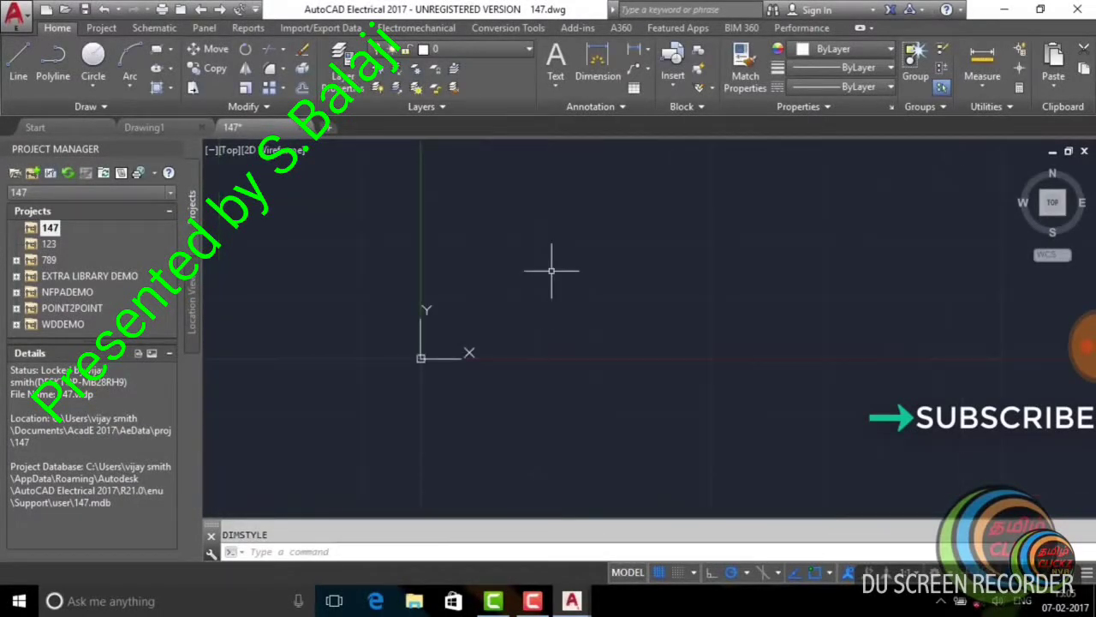
{"action": "middle_click_drag", "start_coordinate": [566, 255], "coordinate": [403, 375]}
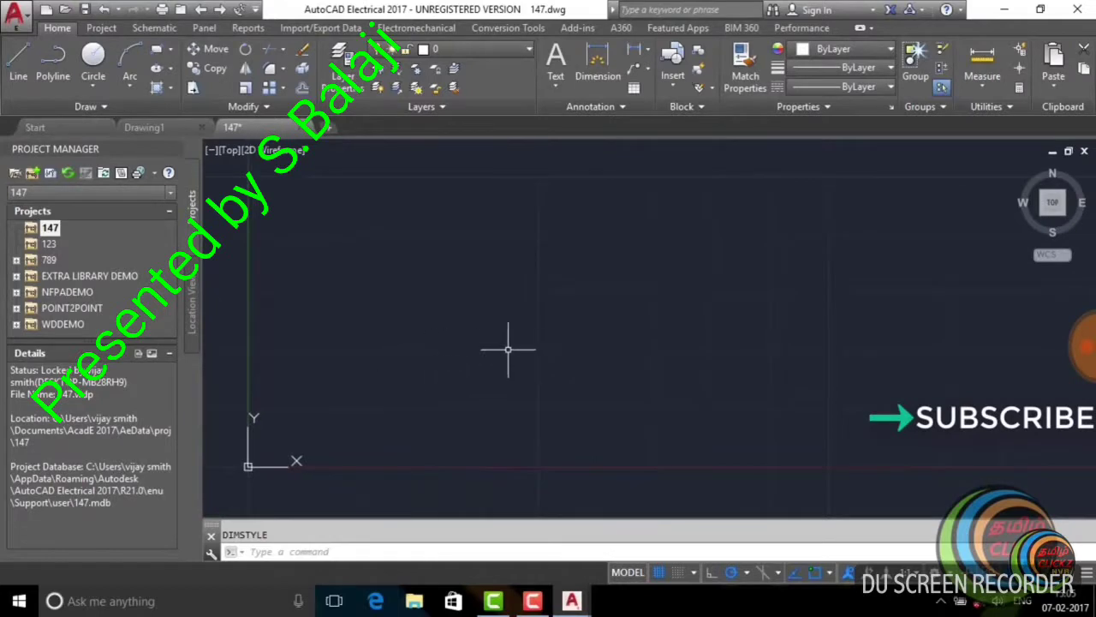
{"action": "middle_click_drag", "start_coordinate": [483, 318], "coordinate": [465, 359]}
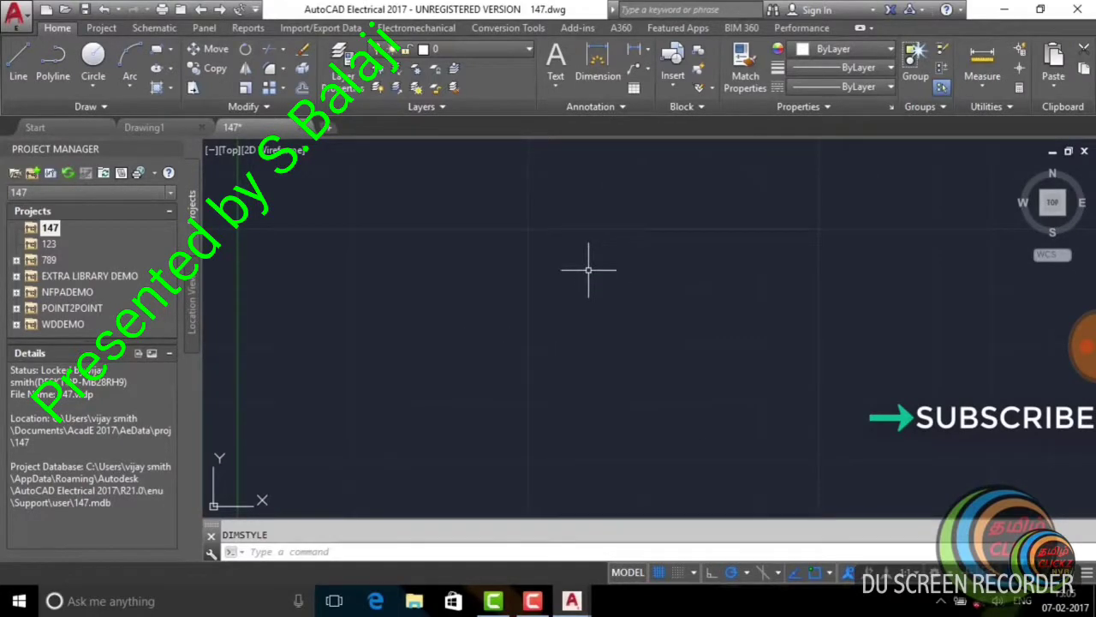
{"action": "scroll", "coordinate": [588, 270], "scroll_direction": "down", "scroll_amount": 2}
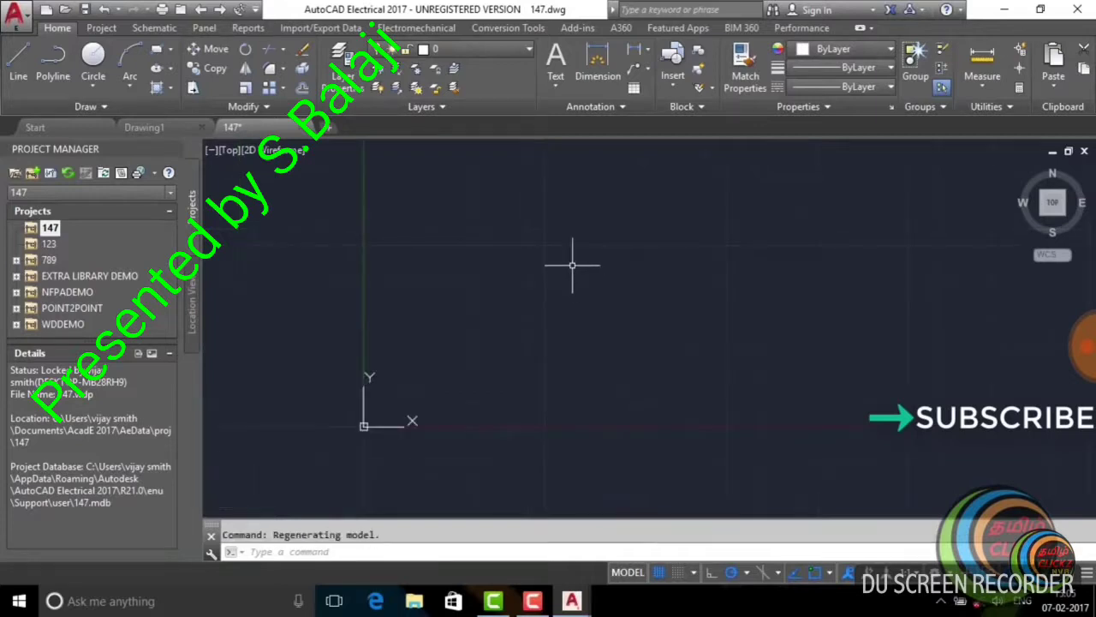
{"action": "scroll", "coordinate": [569, 265], "scroll_direction": "up", "scroll_amount": 2}
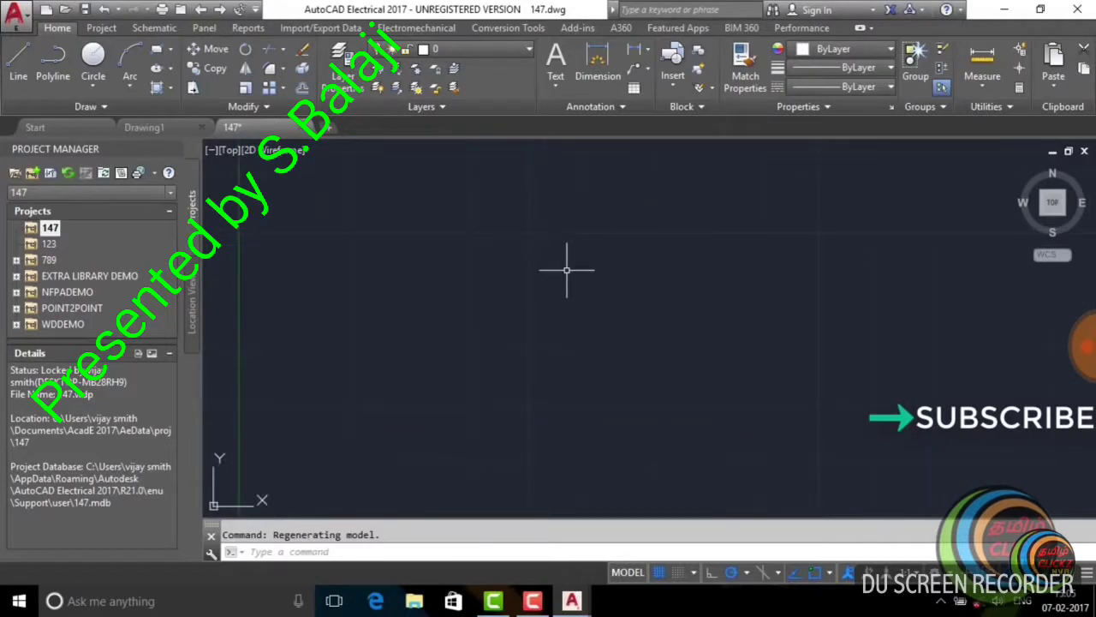
{"action": "scroll", "coordinate": [563, 250], "scroll_direction": "down", "scroll_amount": 2}
{"action": "scroll", "coordinate": [499, 303], "scroll_direction": "up", "scroll_amount": 1}
{"action": "scroll", "coordinate": [456, 329], "scroll_direction": "up", "scroll_amount": 1}
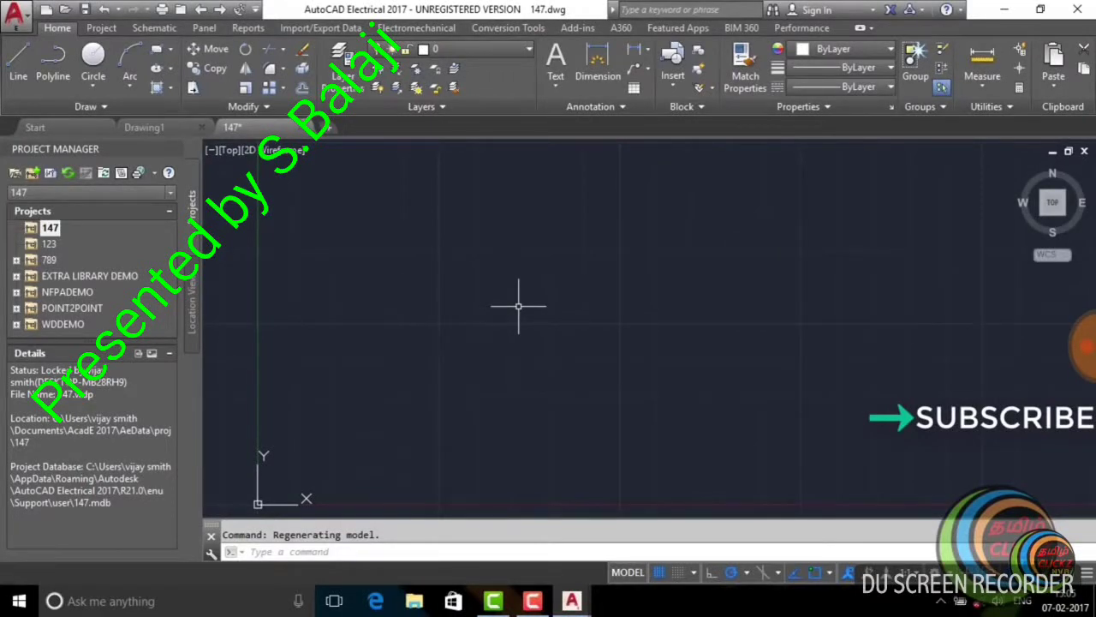
{"action": "left_click", "coordinate": [23, 64]}
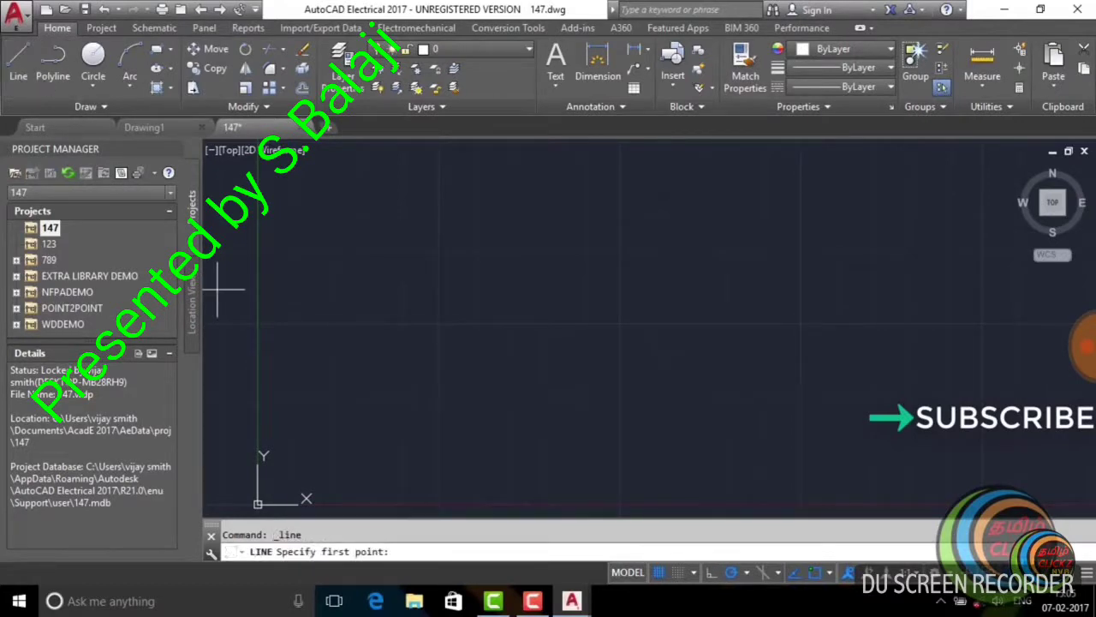
{"action": "left_click", "coordinate": [461, 257]}
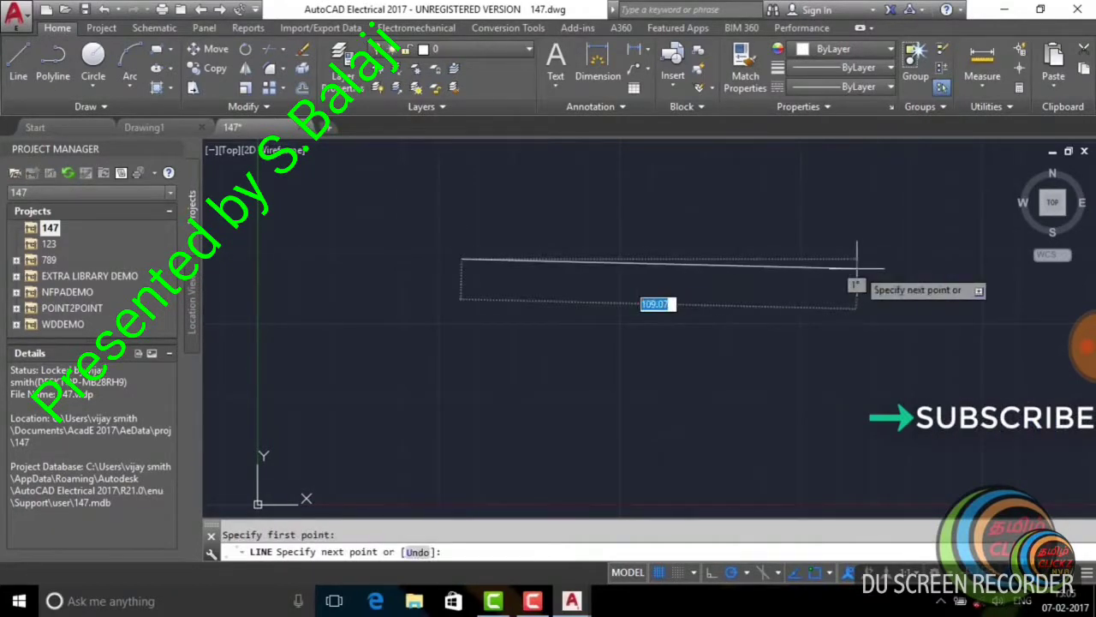
{"action": "left_click", "coordinate": [829, 258]}
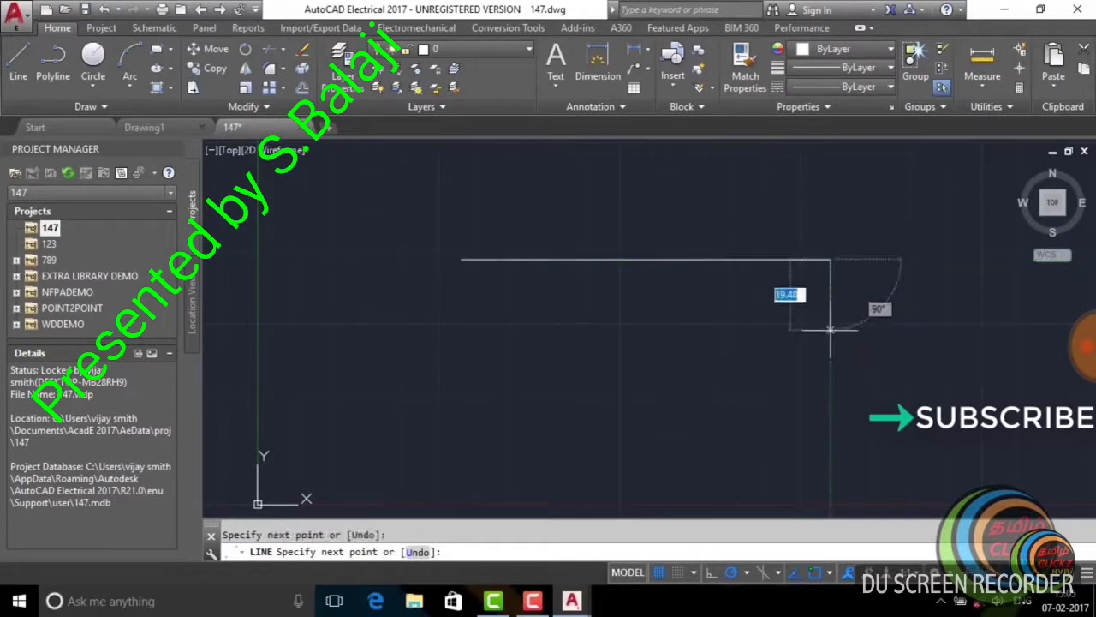
{"action": "left_click", "coordinate": [818, 359]}
{"action": "left_click", "coordinate": [711, 347]}
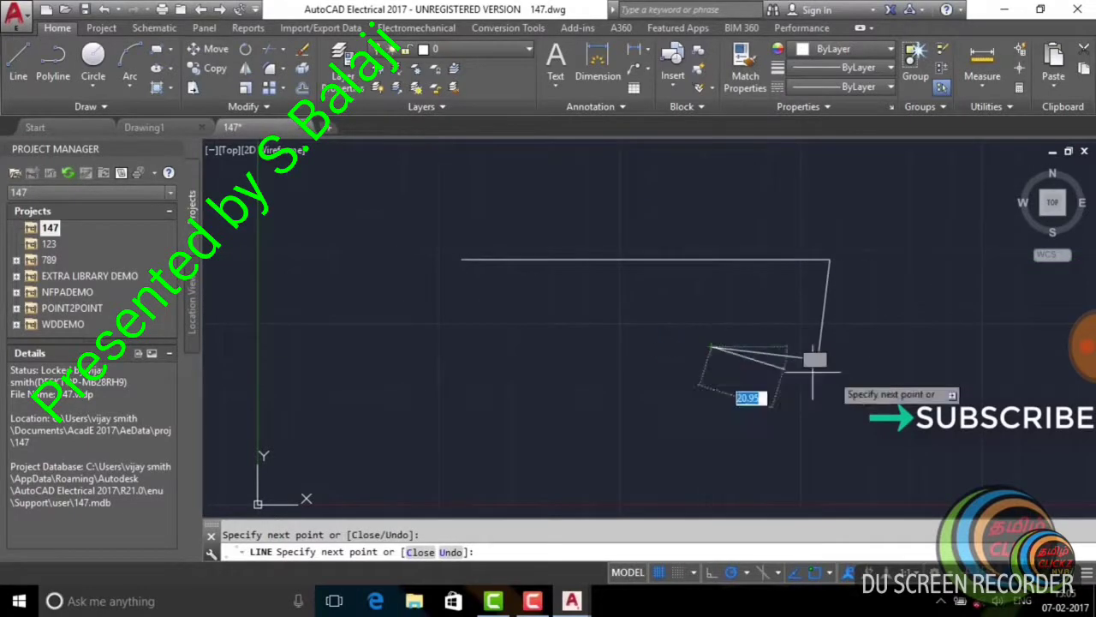
{"action": "left_click", "coordinate": [882, 400]}
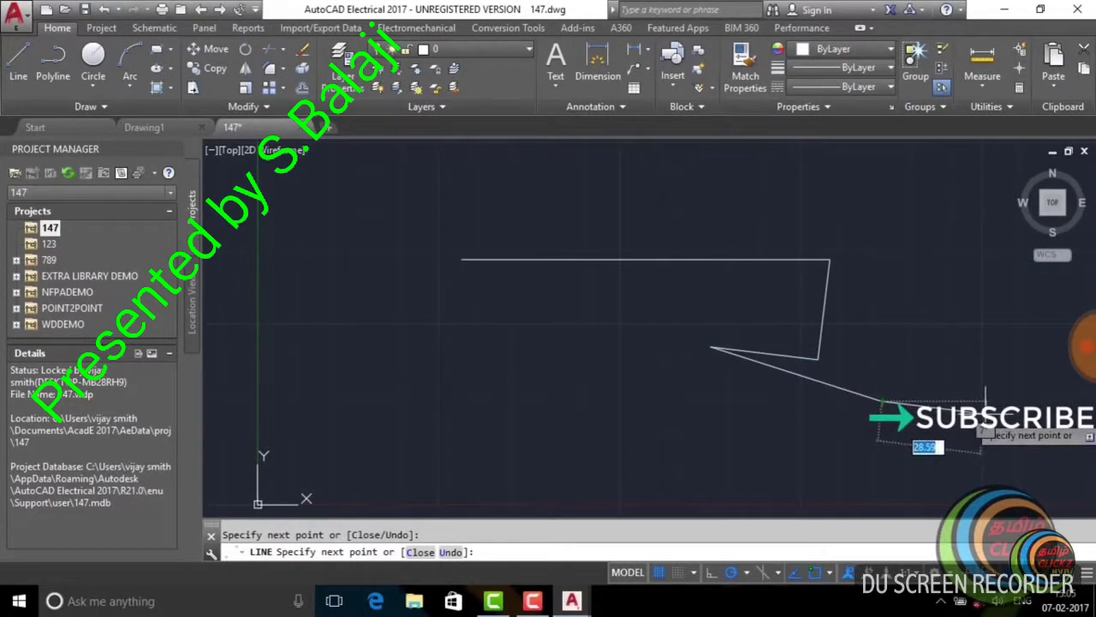
{"action": "right_click", "coordinate": [982, 360]}
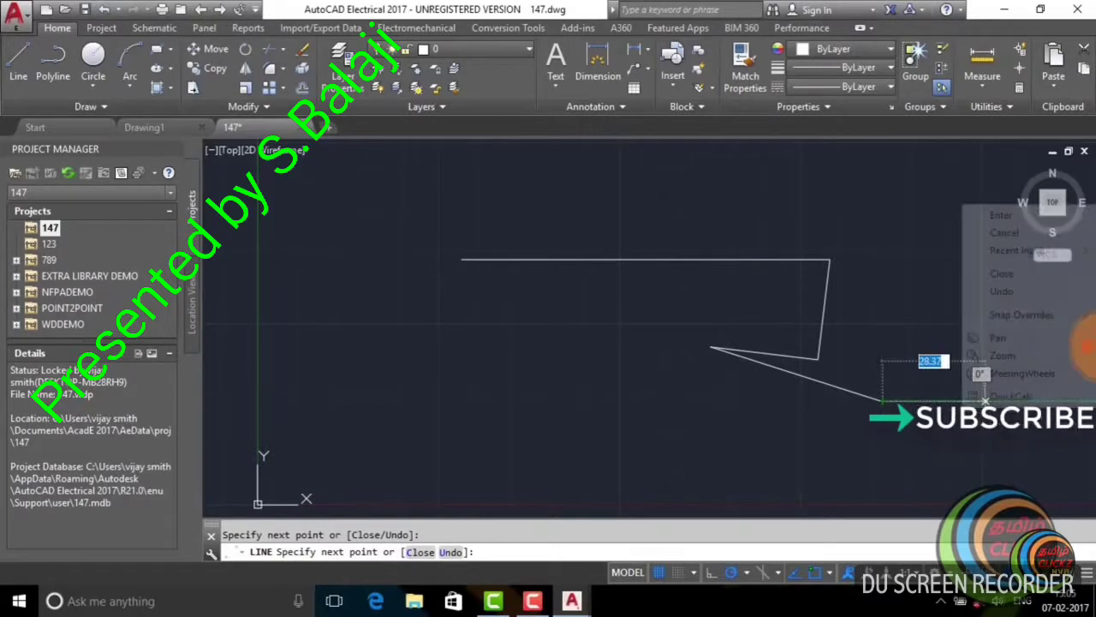
{"action": "left_click", "coordinate": [1010, 233]}
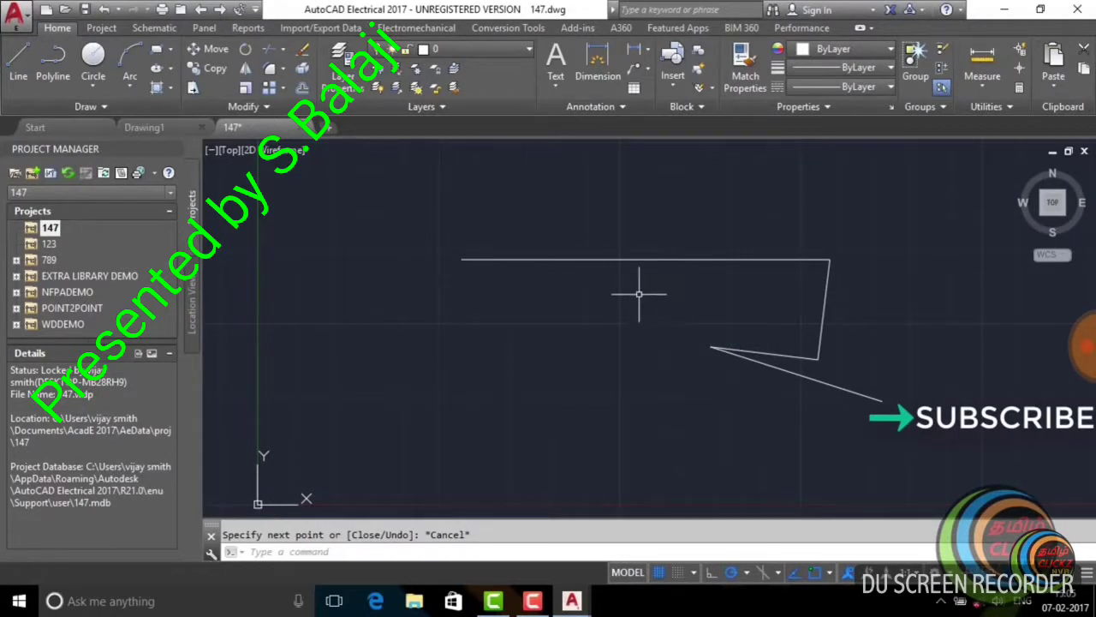
{"action": "left_click", "coordinate": [647, 259]}
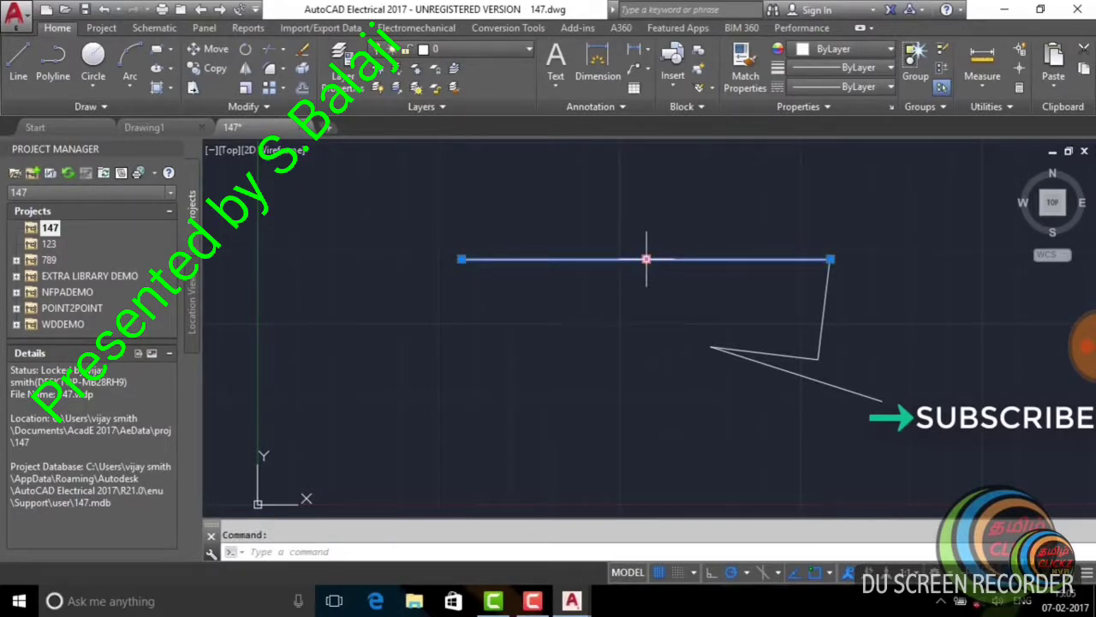
{"action": "key", "text": "Delete"}
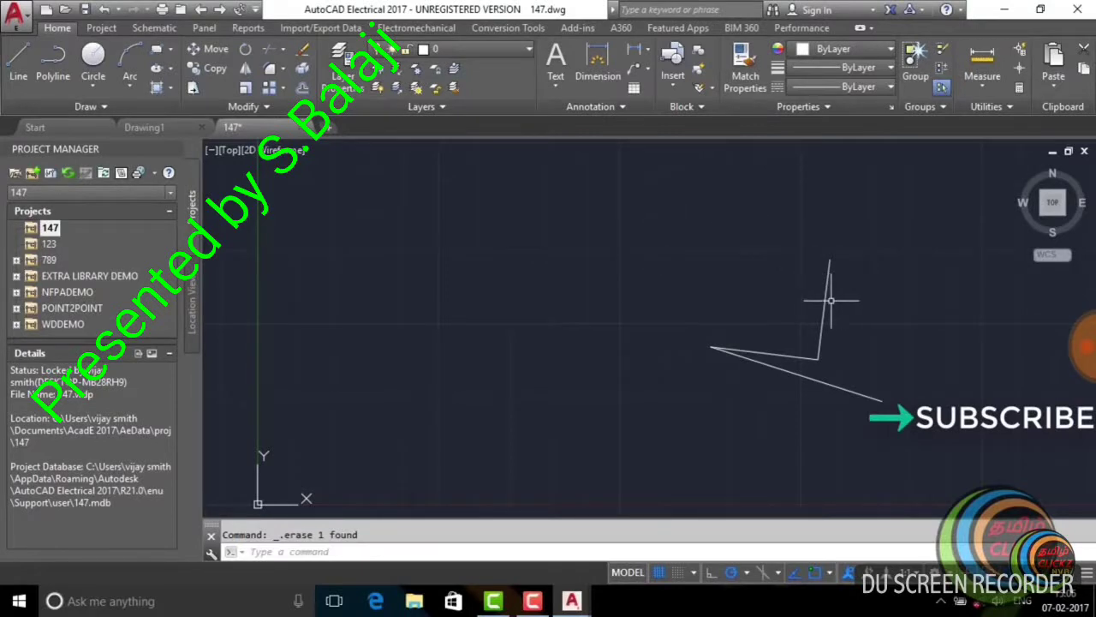
{"action": "left_click", "coordinate": [682, 238]}
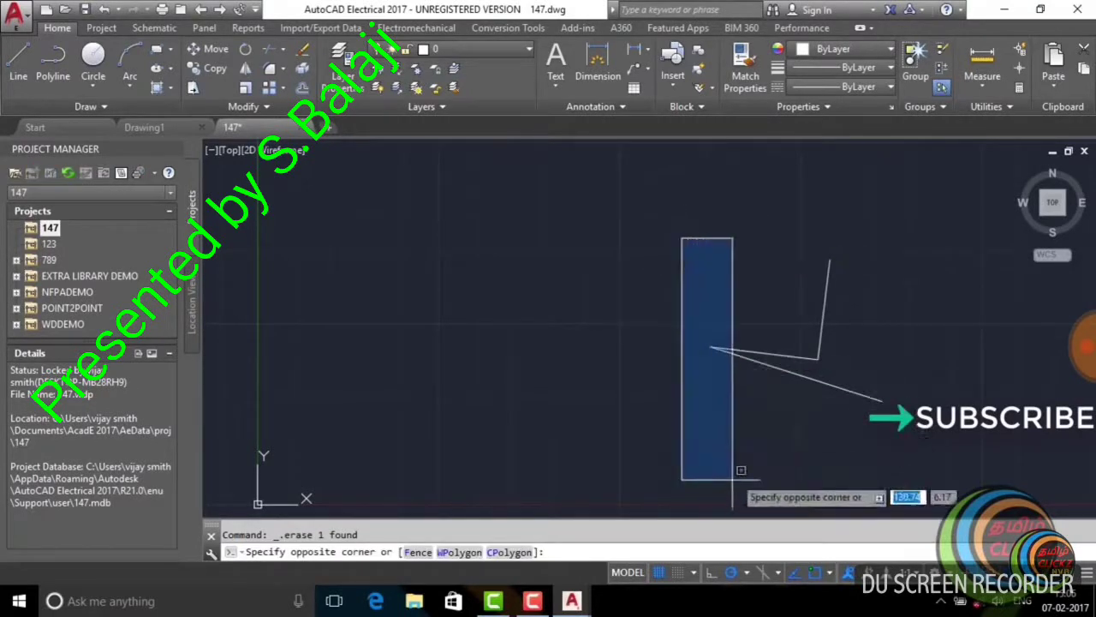
{"action": "left_click", "coordinate": [928, 453]}
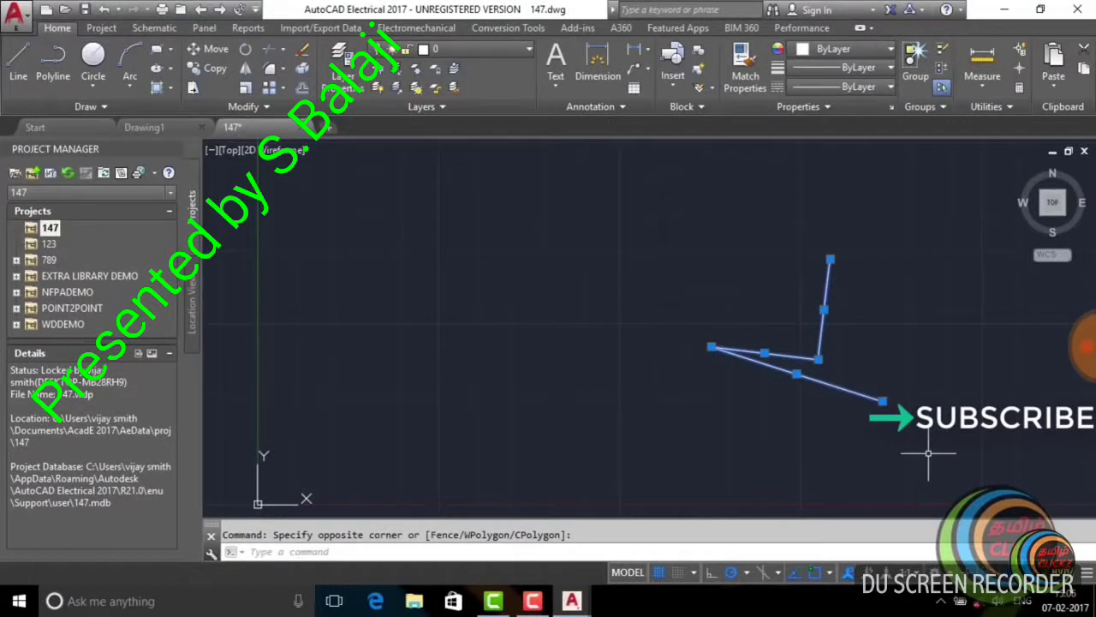
{"action": "key", "text": "Delete"}
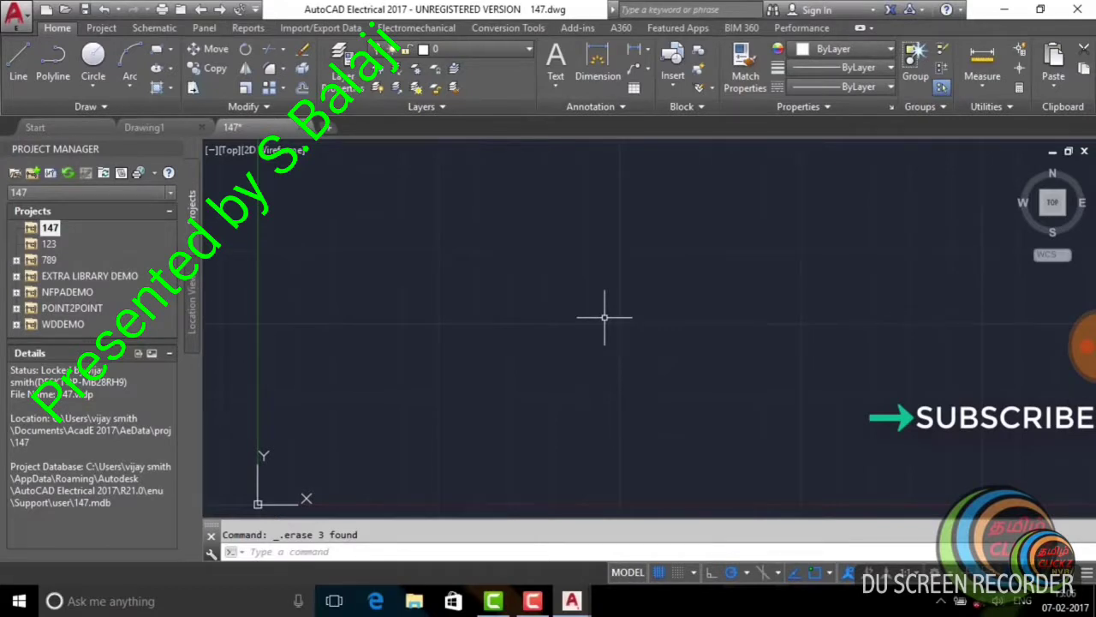
{"action": "type", "text": "L"}
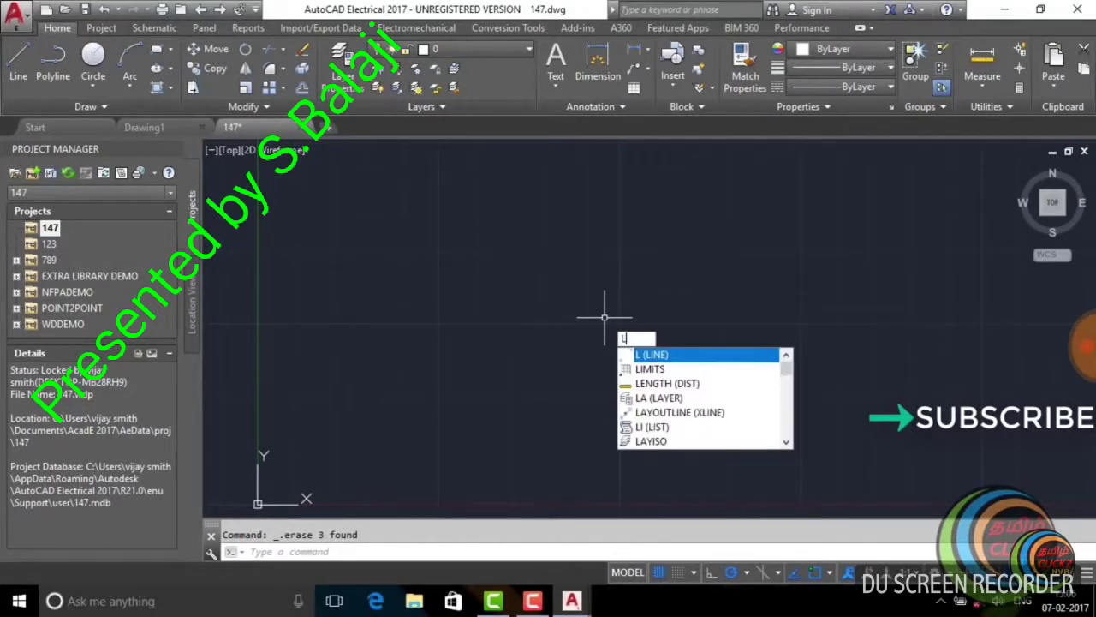
{"action": "key", "text": "Return"}
{"action": "left_click", "coordinate": [467, 232]}
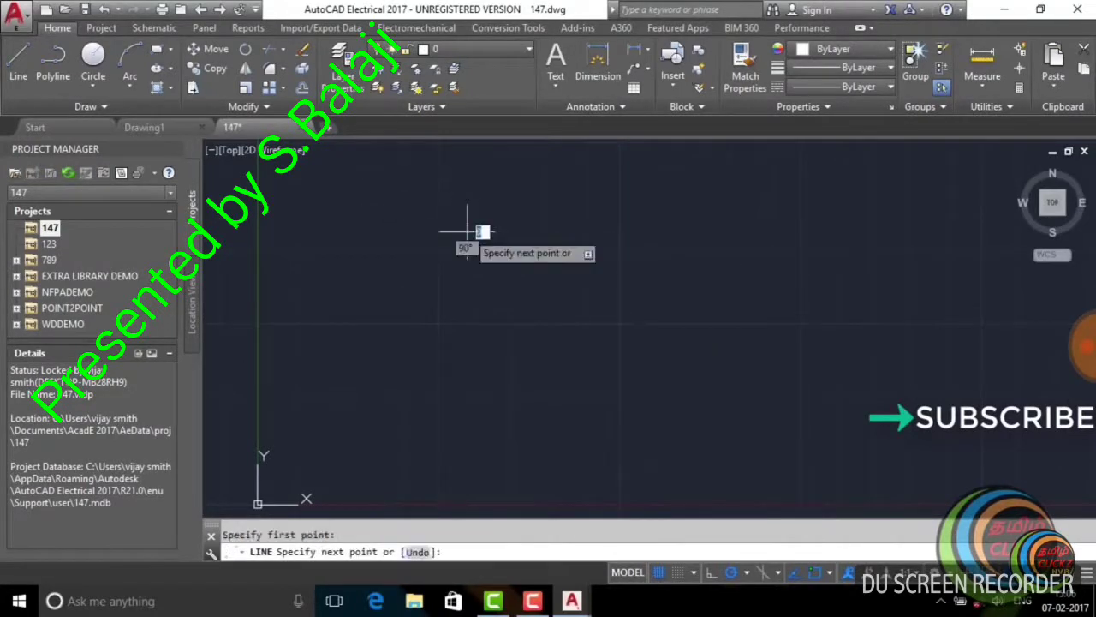
{"action": "left_click", "coordinate": [749, 232]}
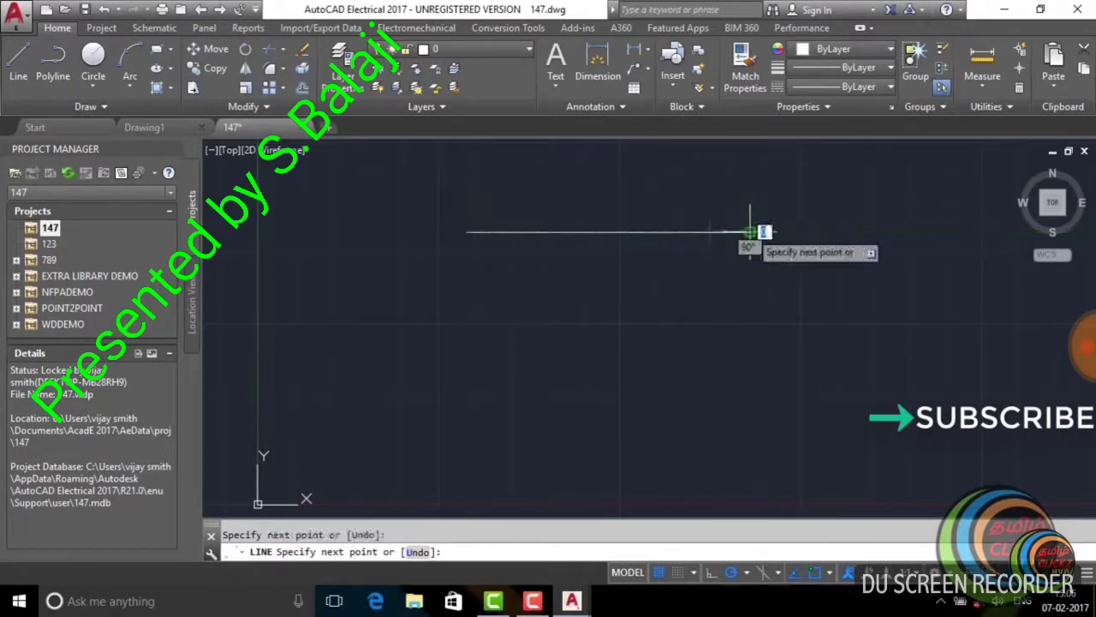
{"action": "left_click", "coordinate": [749, 334]}
{"action": "left_click", "coordinate": [525, 334]}
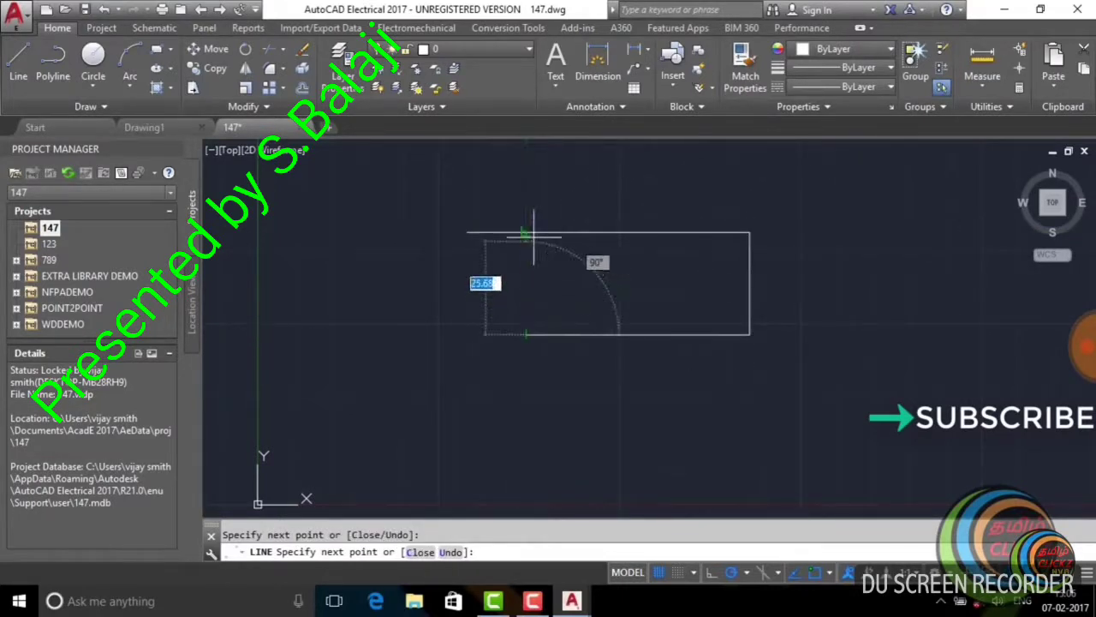
{"action": "left_click", "coordinate": [525, 206]}
{"action": "left_click", "coordinate": [649, 206]}
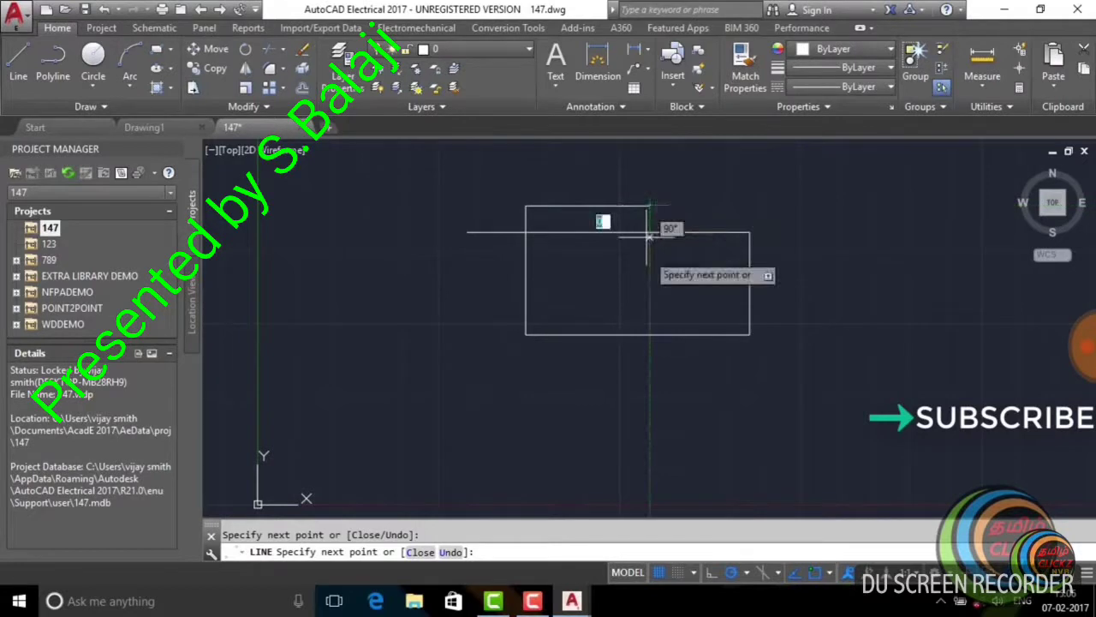
{"action": "left_click", "coordinate": [649, 294]}
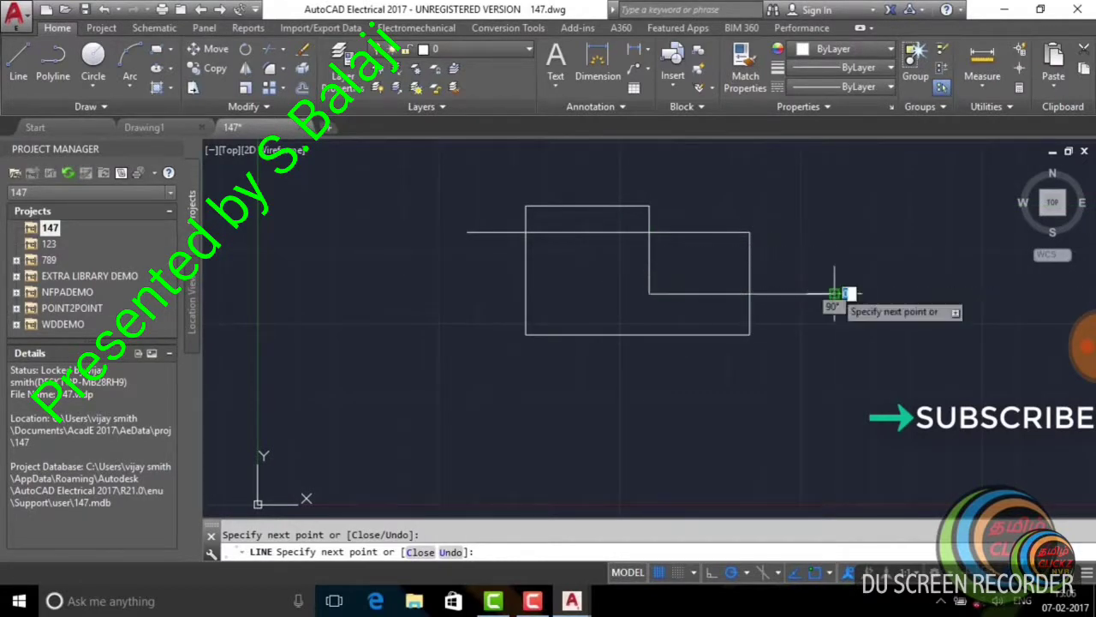
{"action": "key", "text": "Escape"}
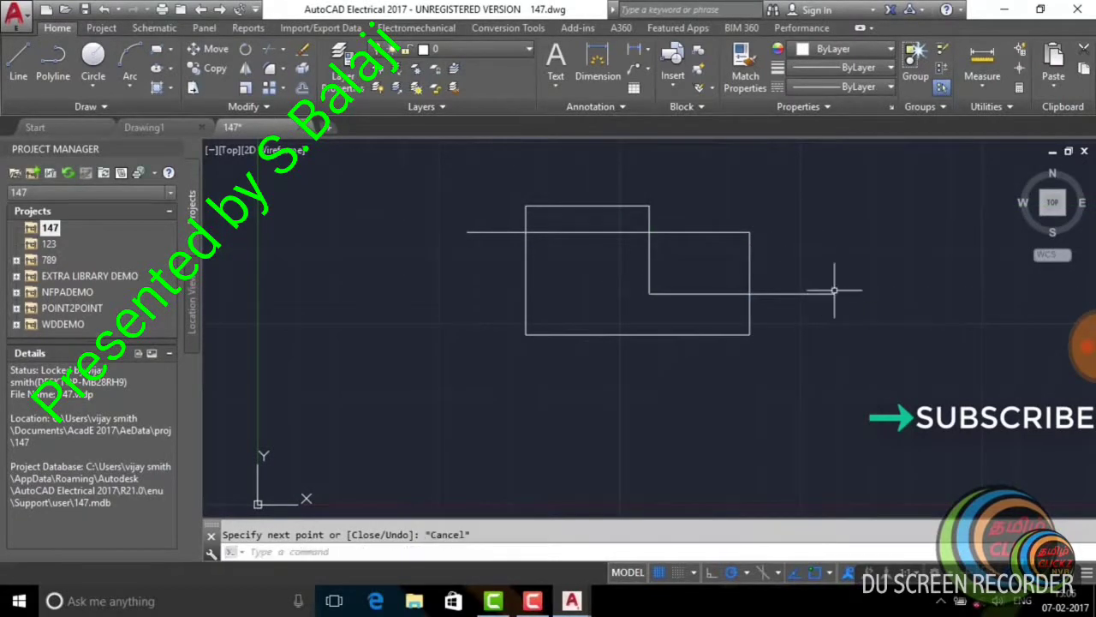
{"action": "left_click", "coordinate": [434, 168]}
{"action": "left_click", "coordinate": [891, 383]}
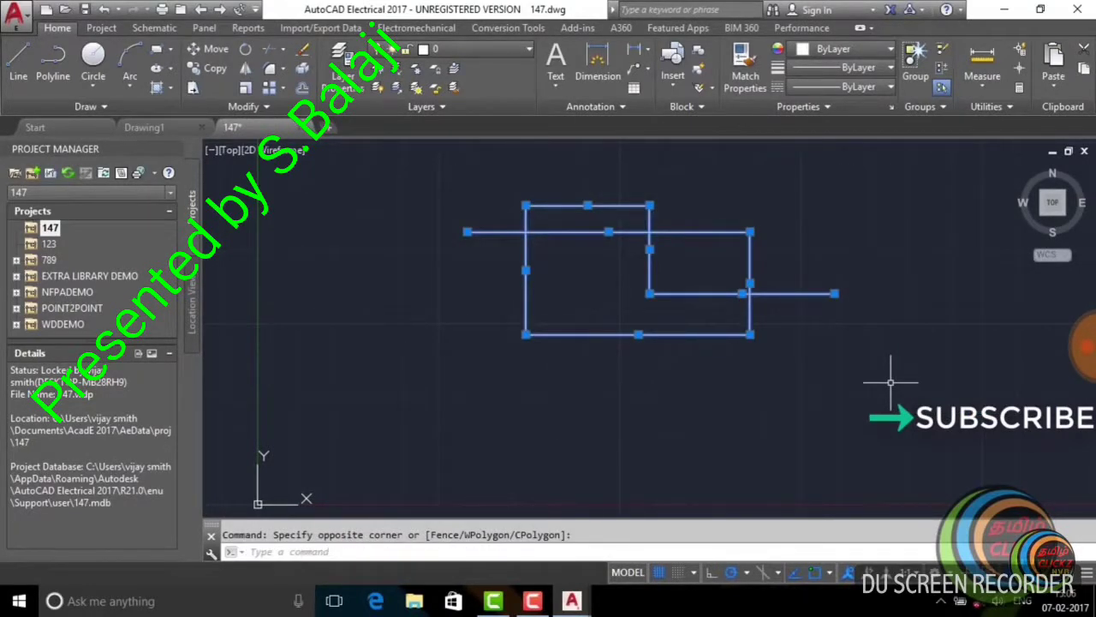
{"action": "key", "text": "Delete"}
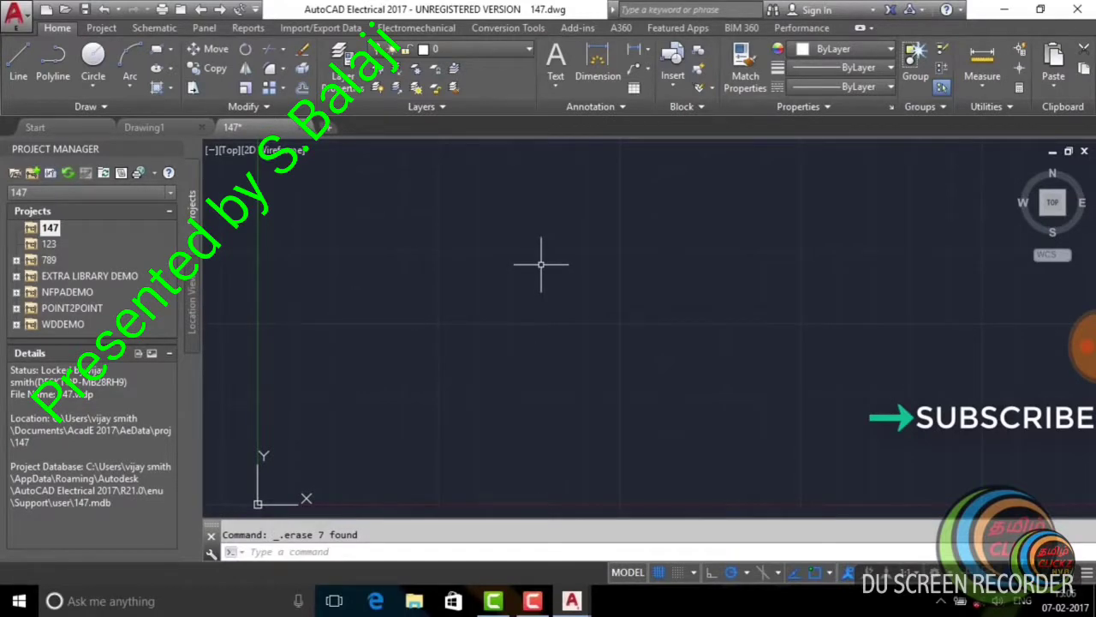
{"action": "left_click", "coordinate": [93, 56]}
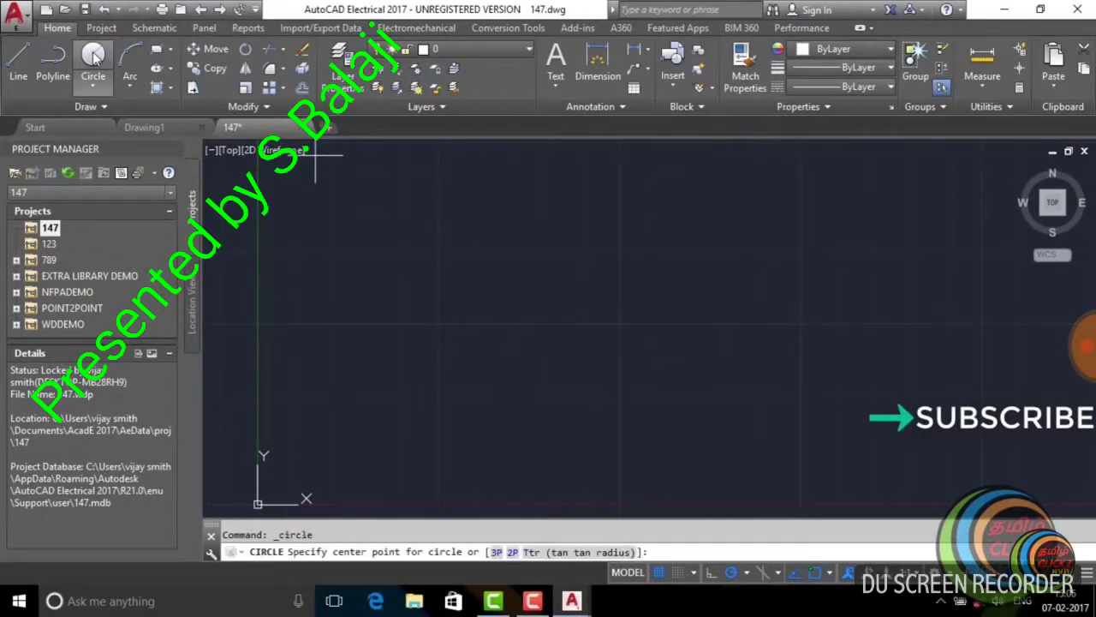
- Draw two circles side by side with the CIRCLE command
{"action": "left_click", "coordinate": [462, 262]}
{"action": "left_click", "coordinate": [524, 304]}
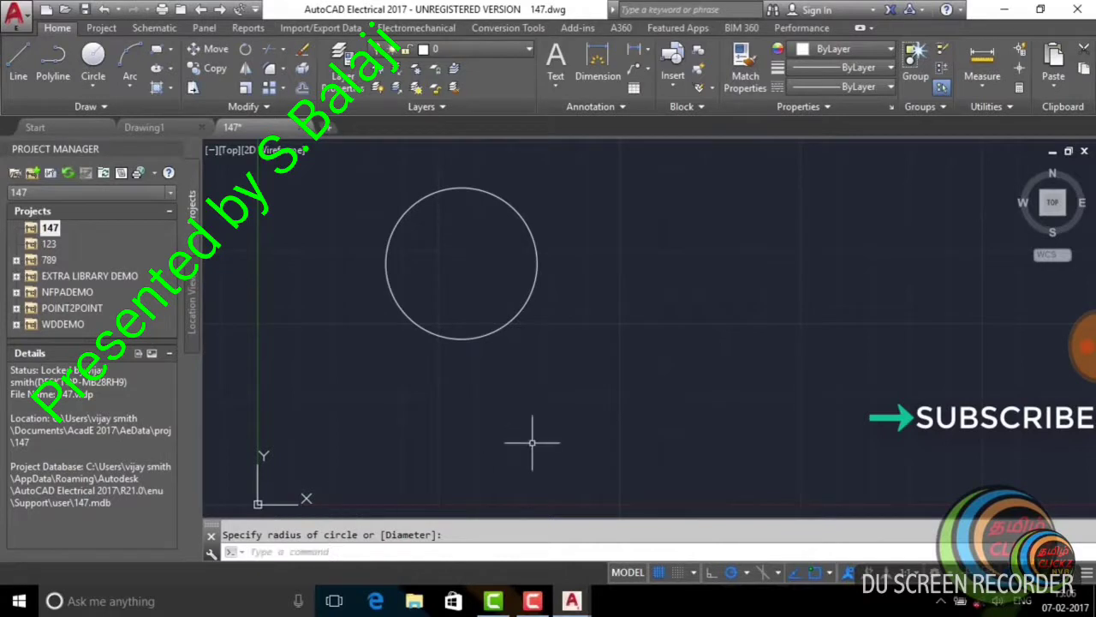
{"action": "type", "text": "c"}
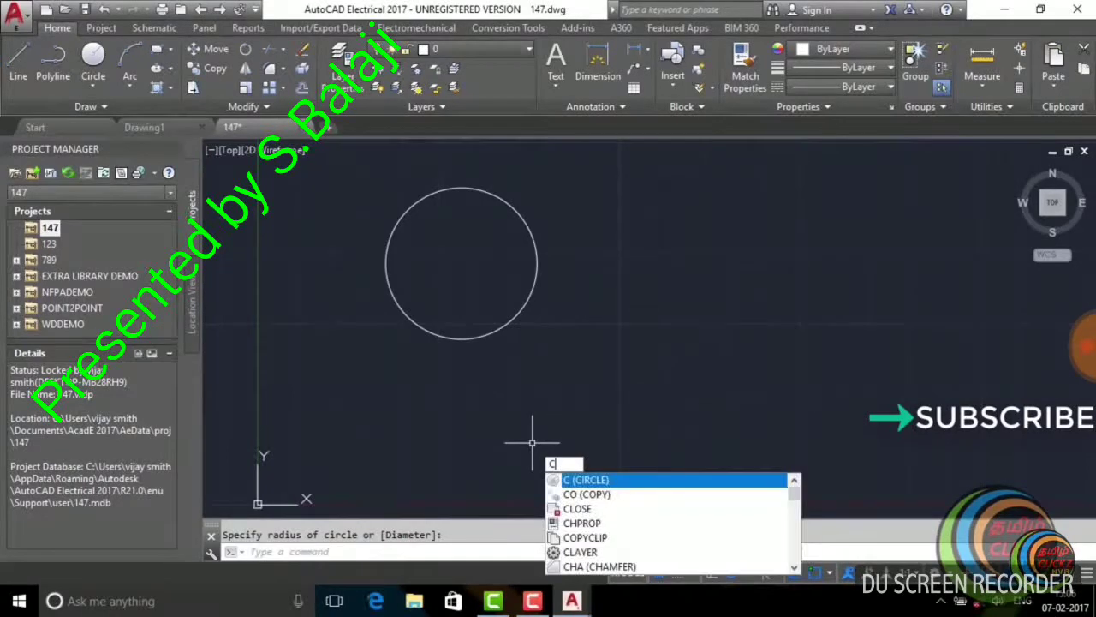
{"action": "key", "text": "Return"}
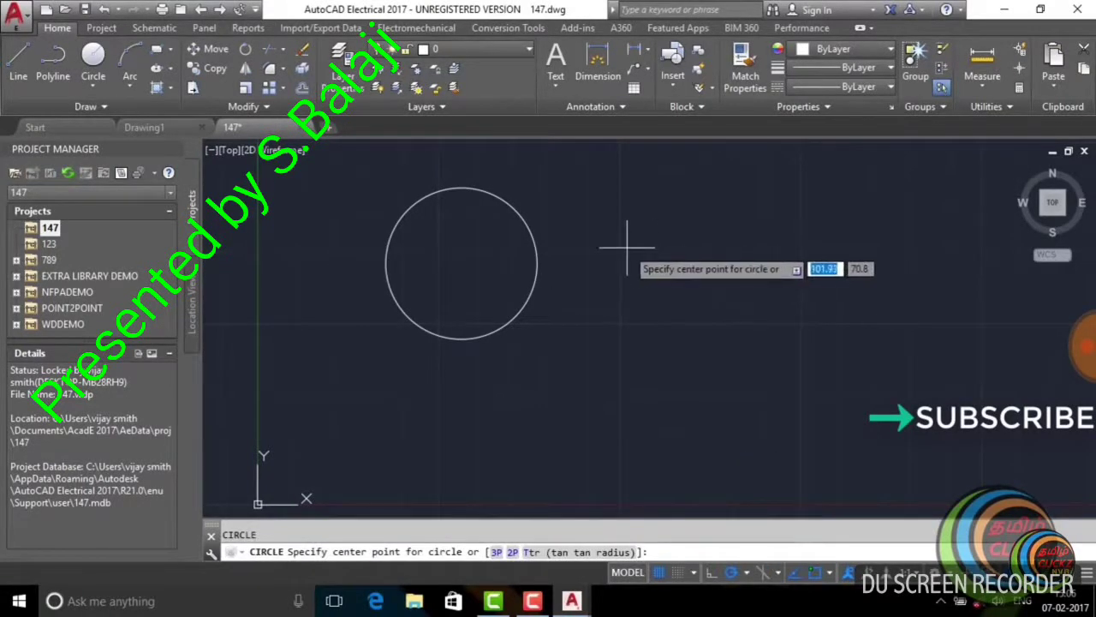
{"action": "left_click", "coordinate": [614, 254]}
{"action": "left_click", "coordinate": [676, 271]}
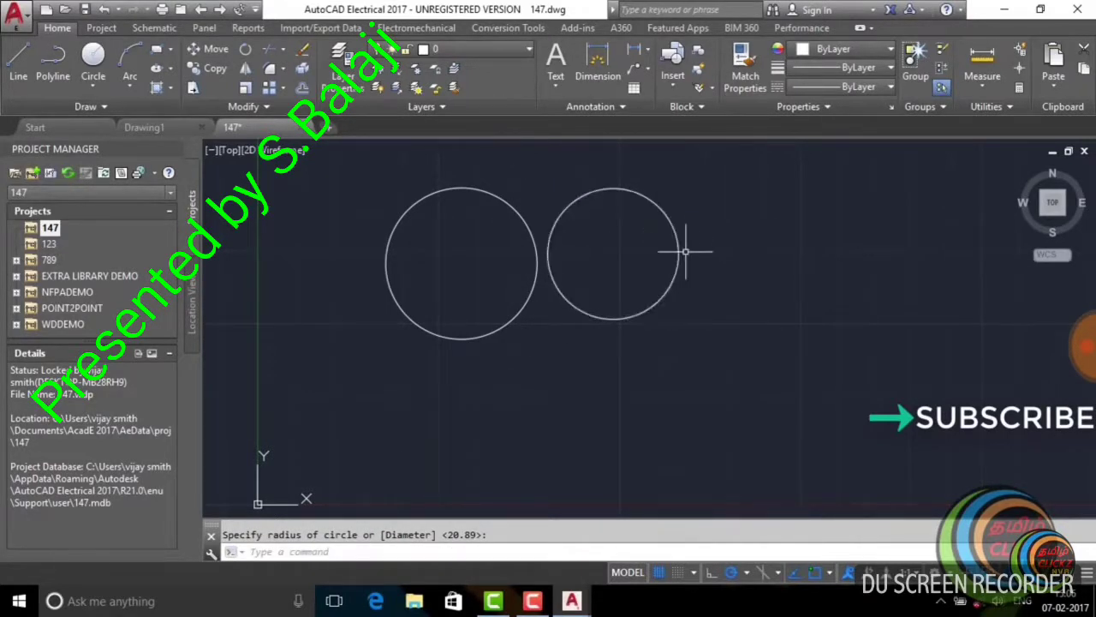
- Window-select both circles and erase them
{"action": "left_click", "coordinate": [315, 176]}
{"action": "left_click", "coordinate": [790, 377]}
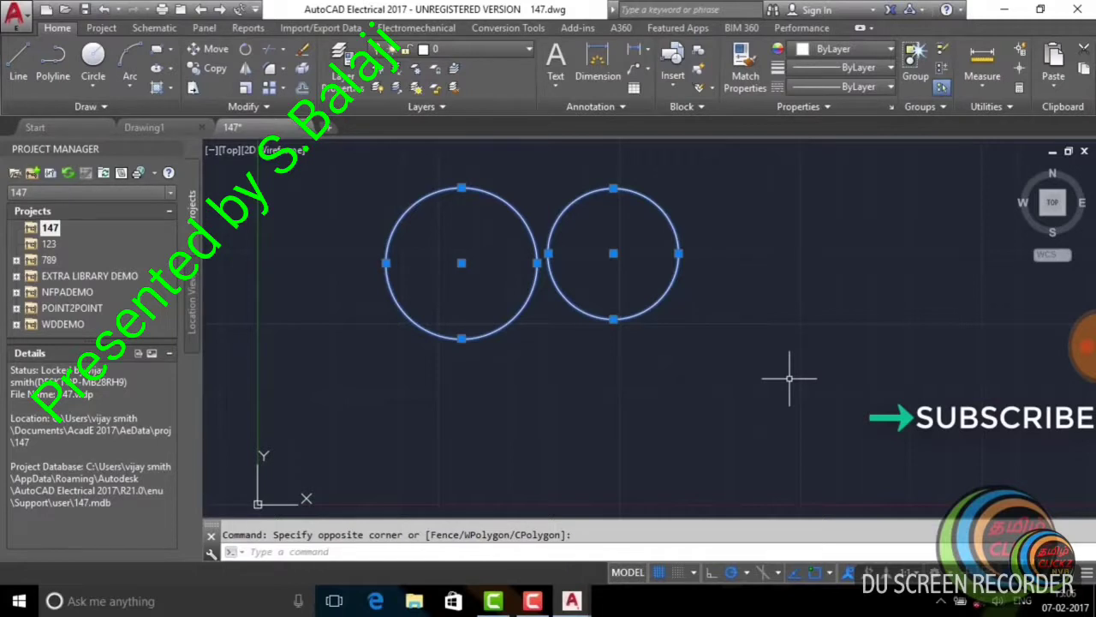
{"action": "key", "text": "Delete"}
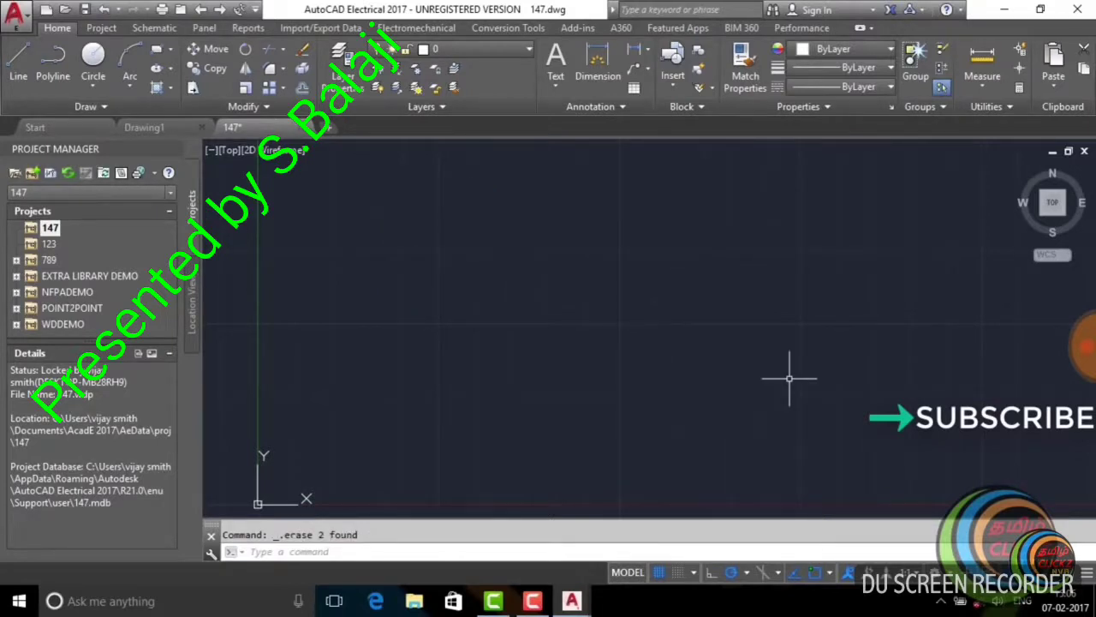
{"action": "type", "text": "REC"}
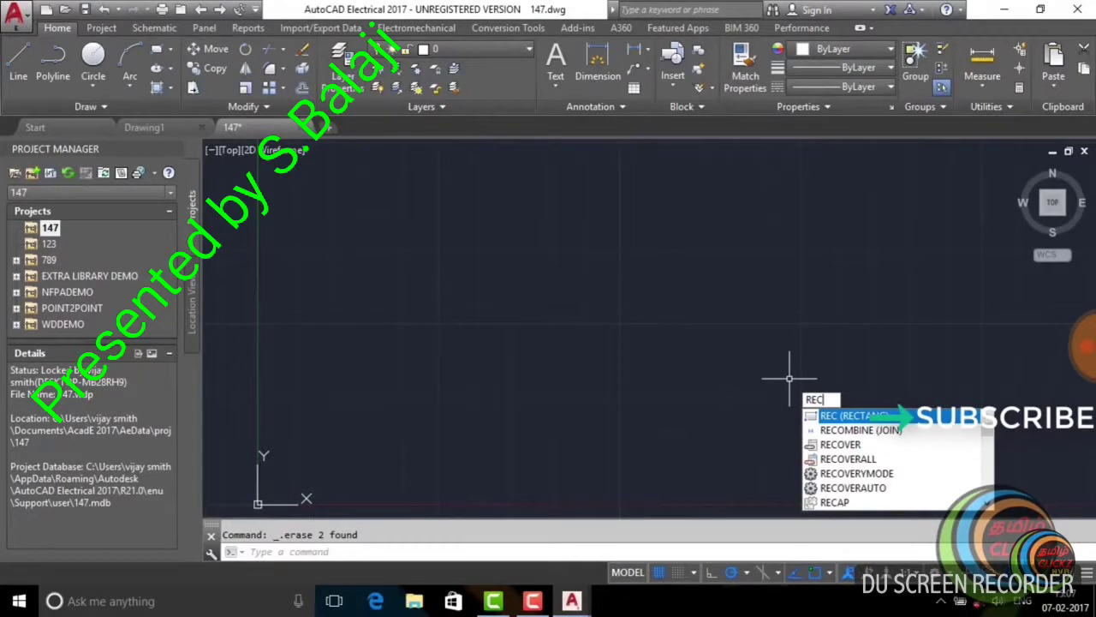
{"action": "key", "text": "Return"}
{"action": "left_click", "coordinate": [470, 275]}
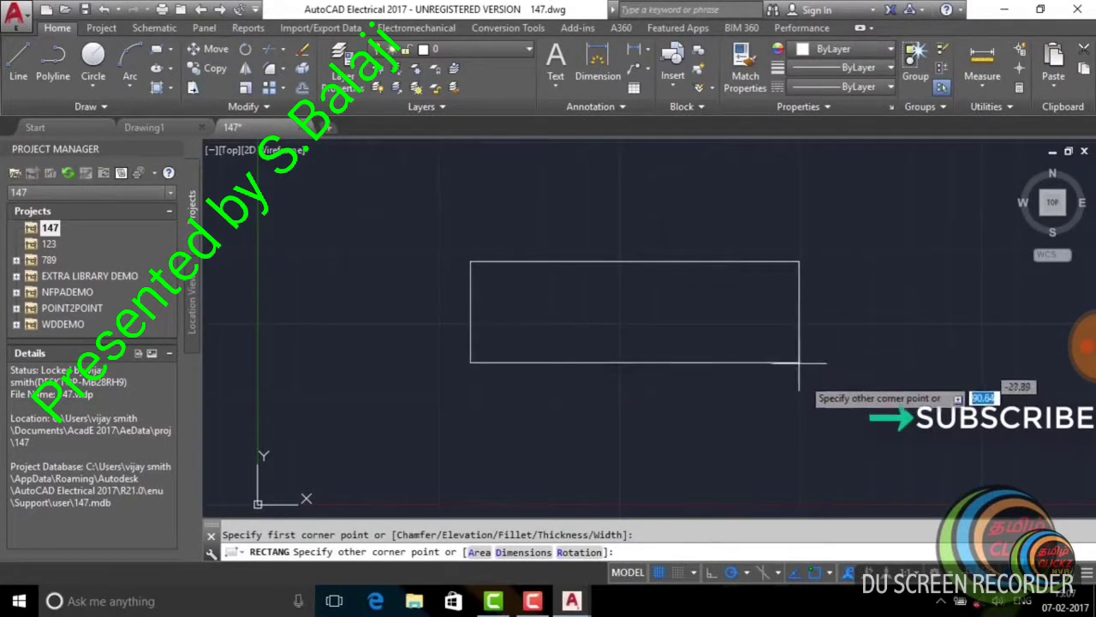
{"action": "left_click", "coordinate": [756, 375]}
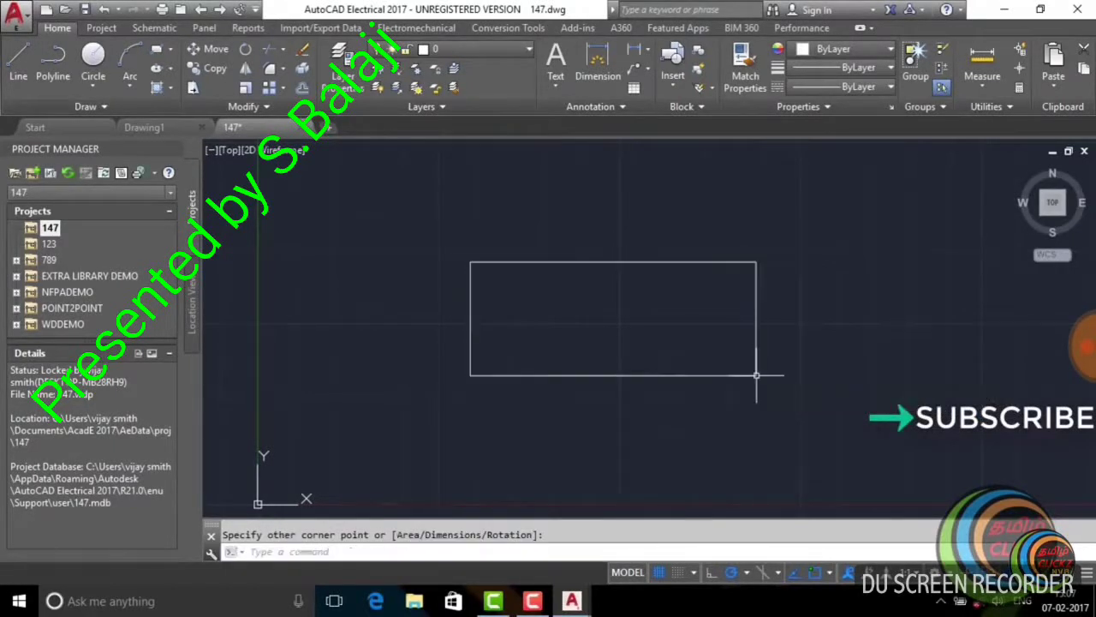
{"action": "scroll", "coordinate": [765, 303], "scroll_direction": "down", "scroll_amount": 3}
{"action": "middle_click_drag", "start_coordinate": [765, 303], "coordinate": [565, 310]}
{"action": "type", "text": "re"}
{"action": "key", "text": "Return"}
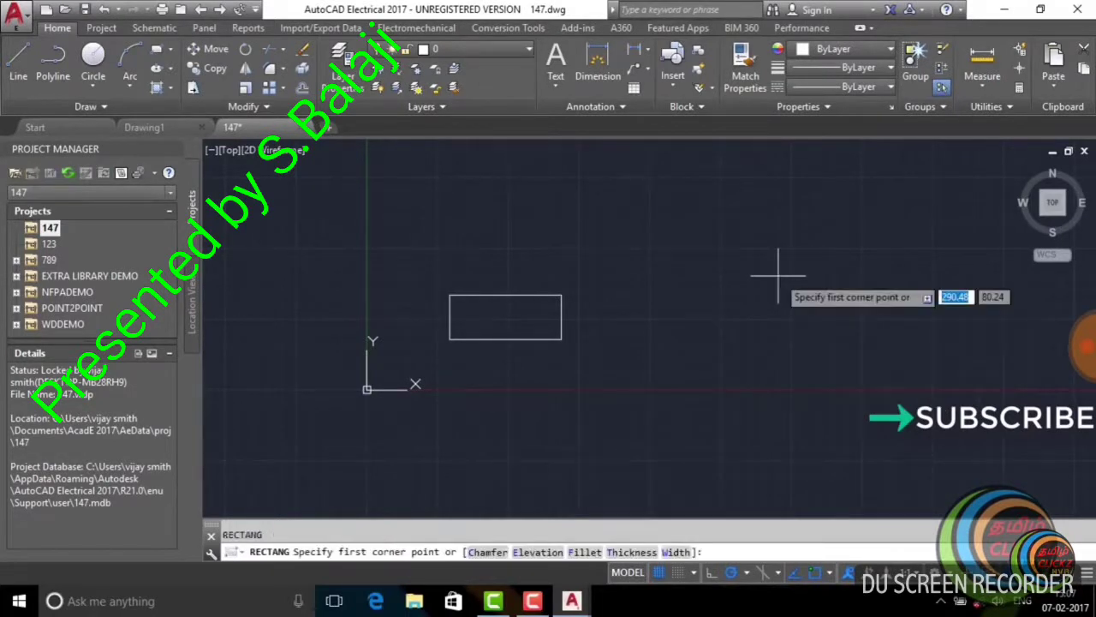
{"action": "left_click", "coordinate": [648, 247]}
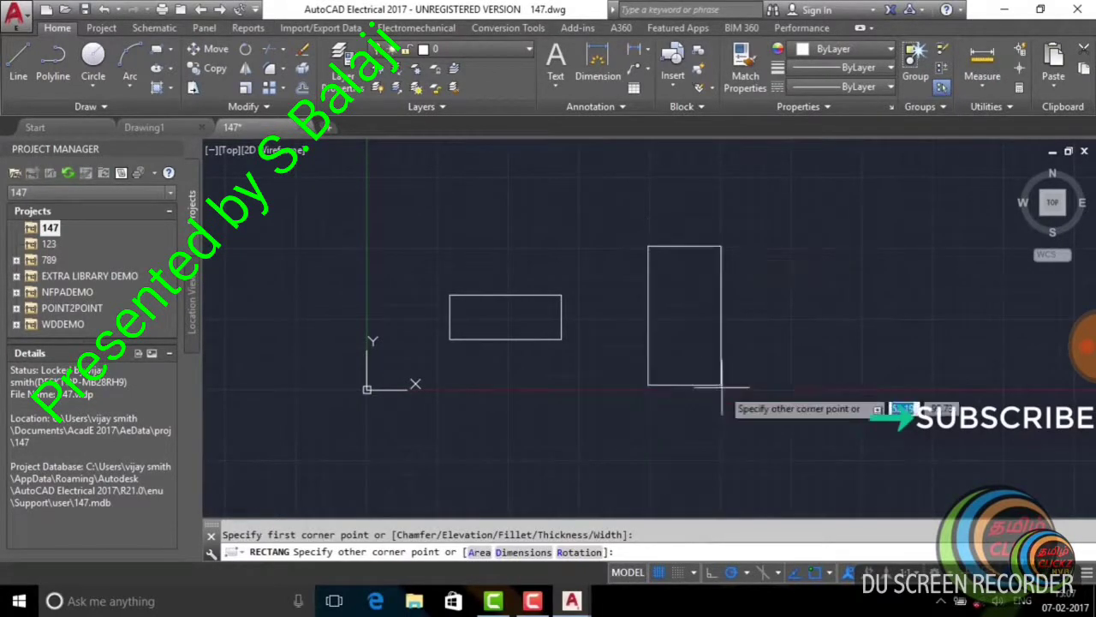
{"action": "left_click", "coordinate": [907, 366]}
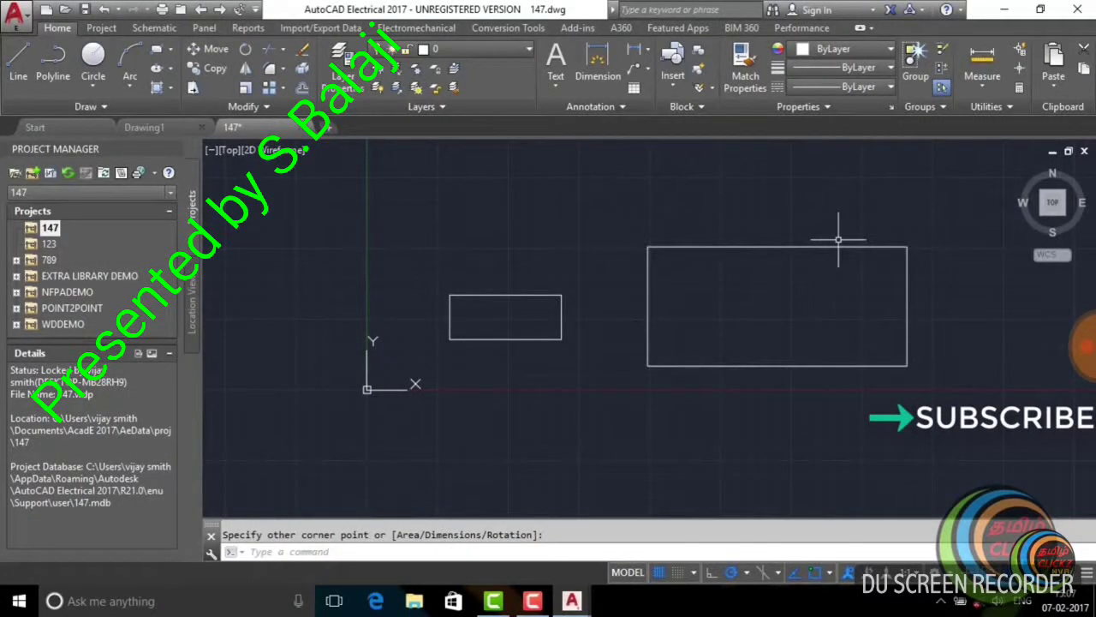
{"action": "left_click", "coordinate": [416, 204]}
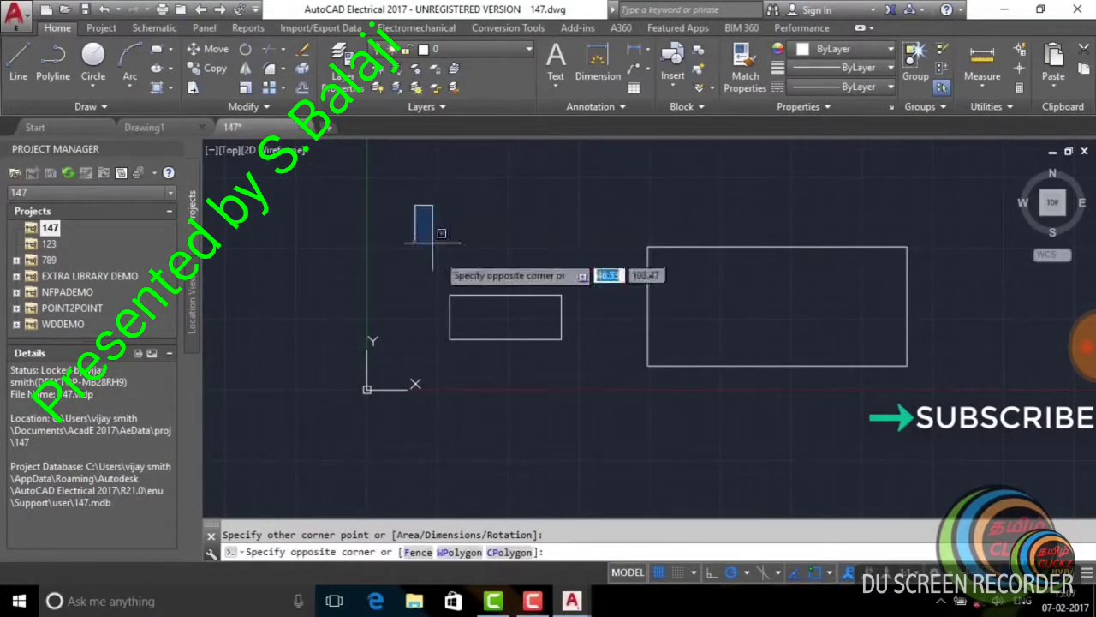
{"action": "left_click", "coordinate": [998, 390]}
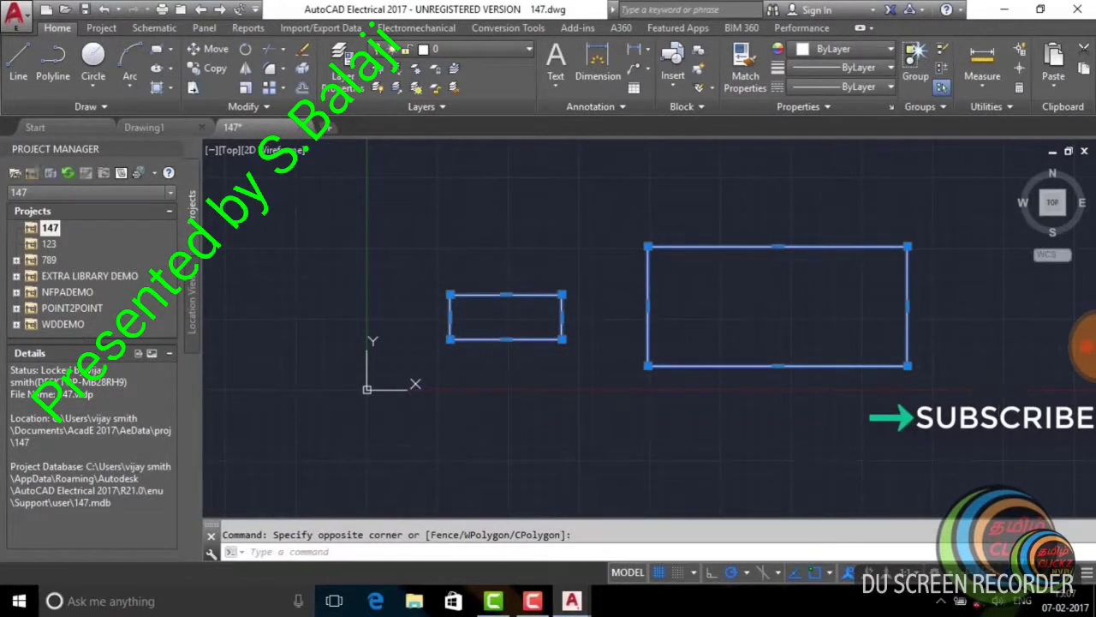
{"action": "key", "text": "Delete"}
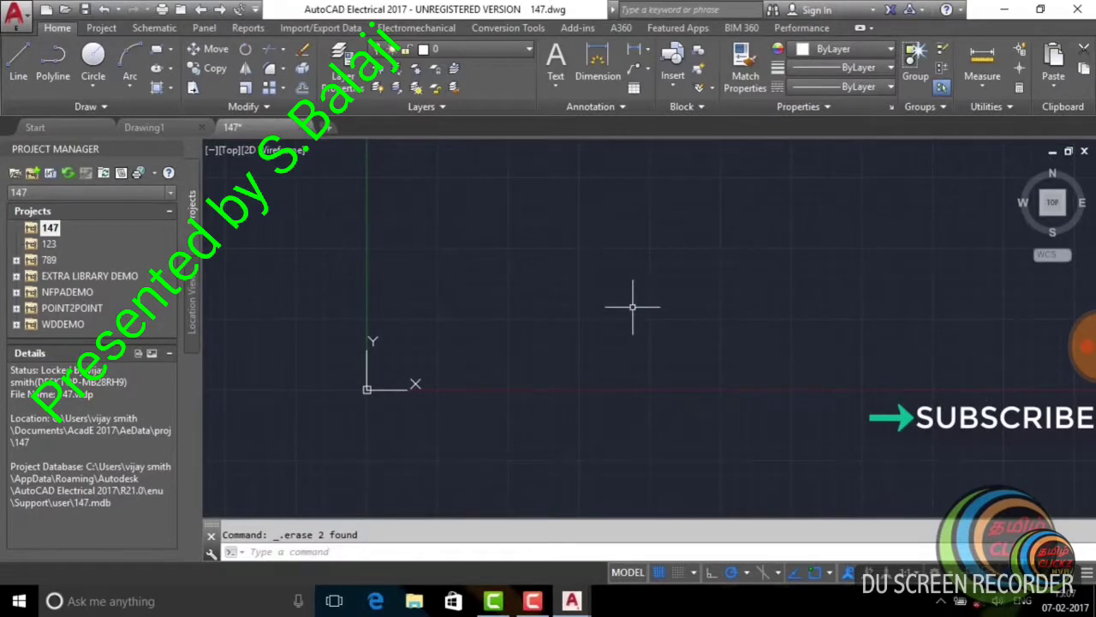
{"action": "type", "text": "p"}
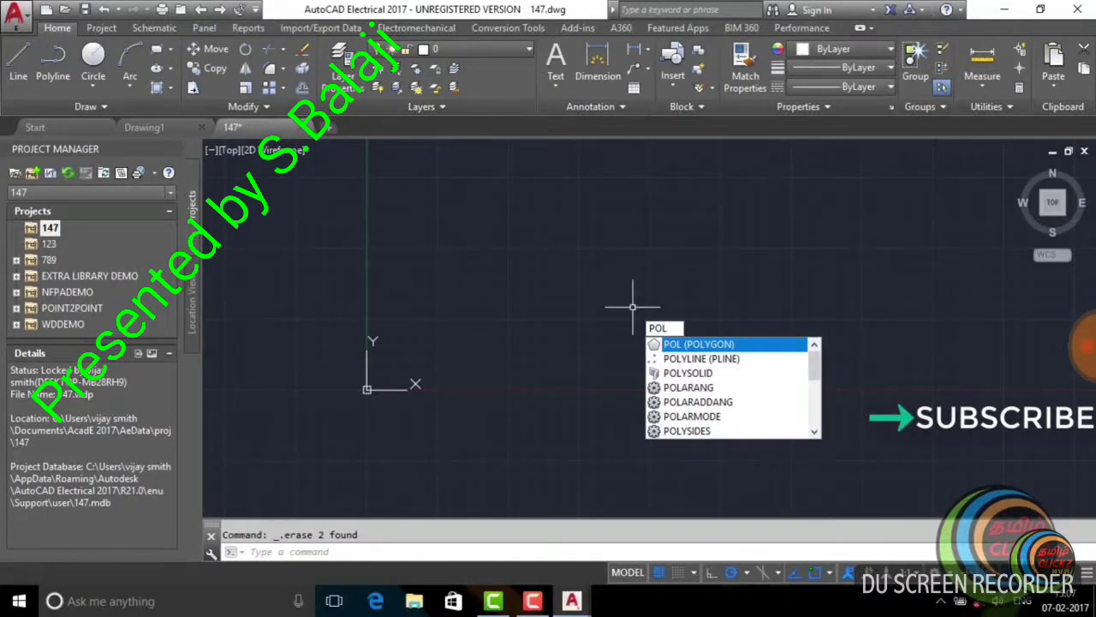
- Draw a 5-sided polygon inscribed in a circle, centred above the origin with a clicked radius
{"action": "key", "text": "Return"}
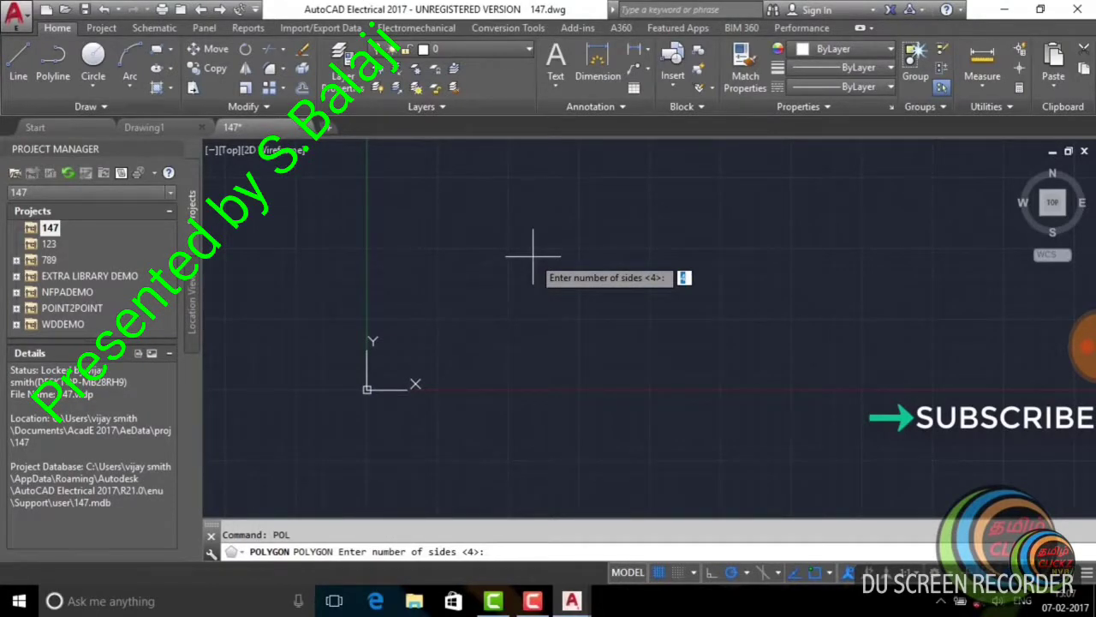
{"action": "type", "text": "8"}
{"action": "key", "text": "BackSpace"}
{"action": "type", "text": "5"}
{"action": "key", "text": "Return"}
{"action": "right_click", "coordinate": [590, 263]}
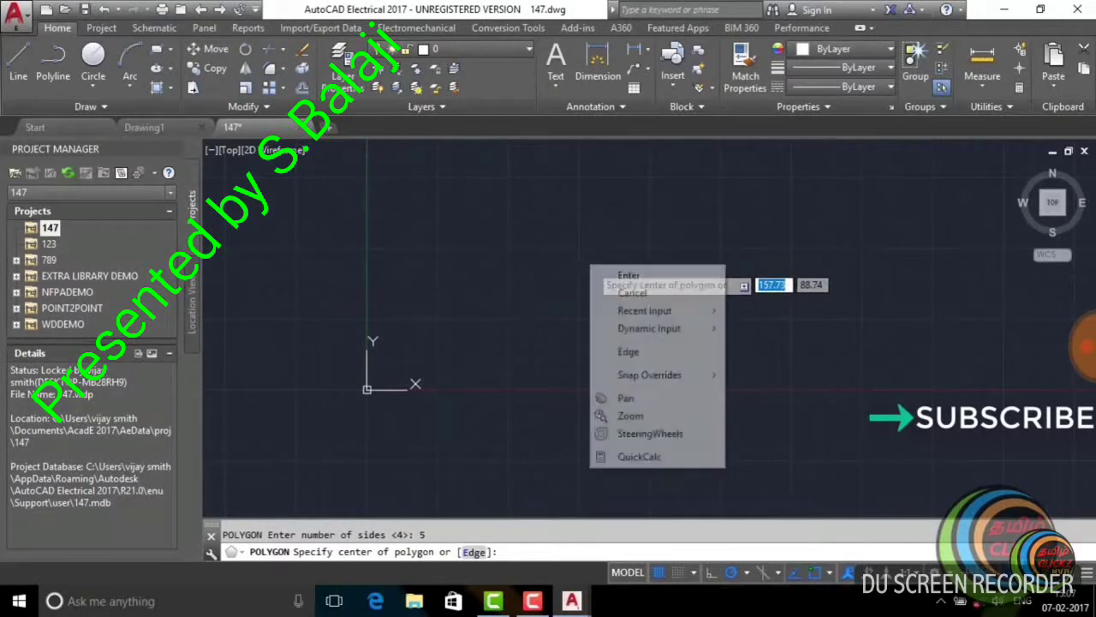
{"action": "left_click", "coordinate": [556, 228]}
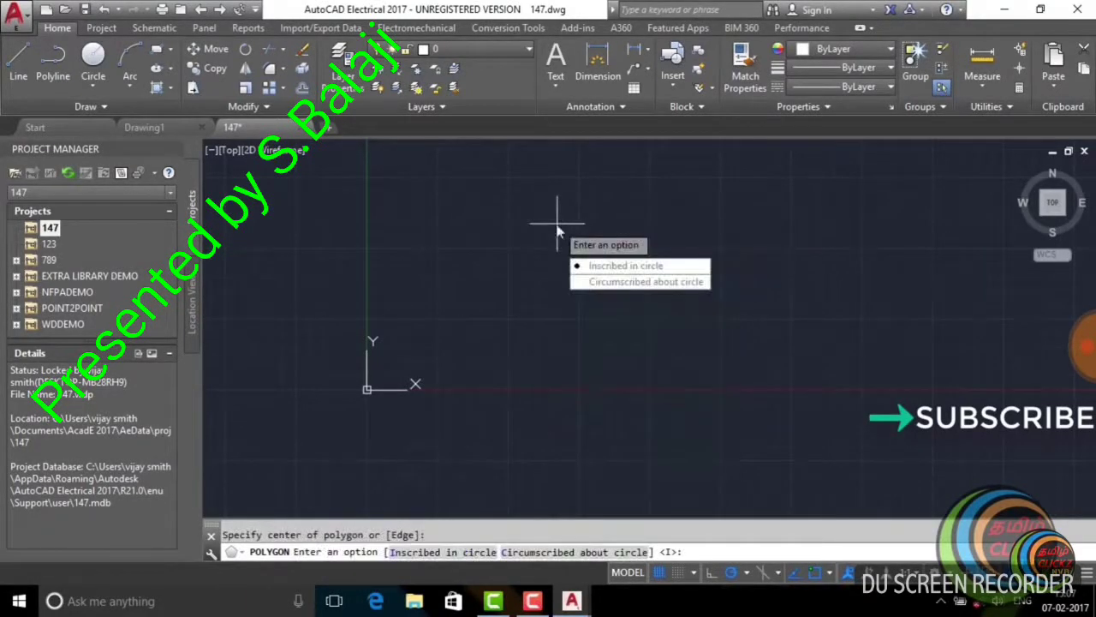
{"action": "left_click", "coordinate": [630, 266]}
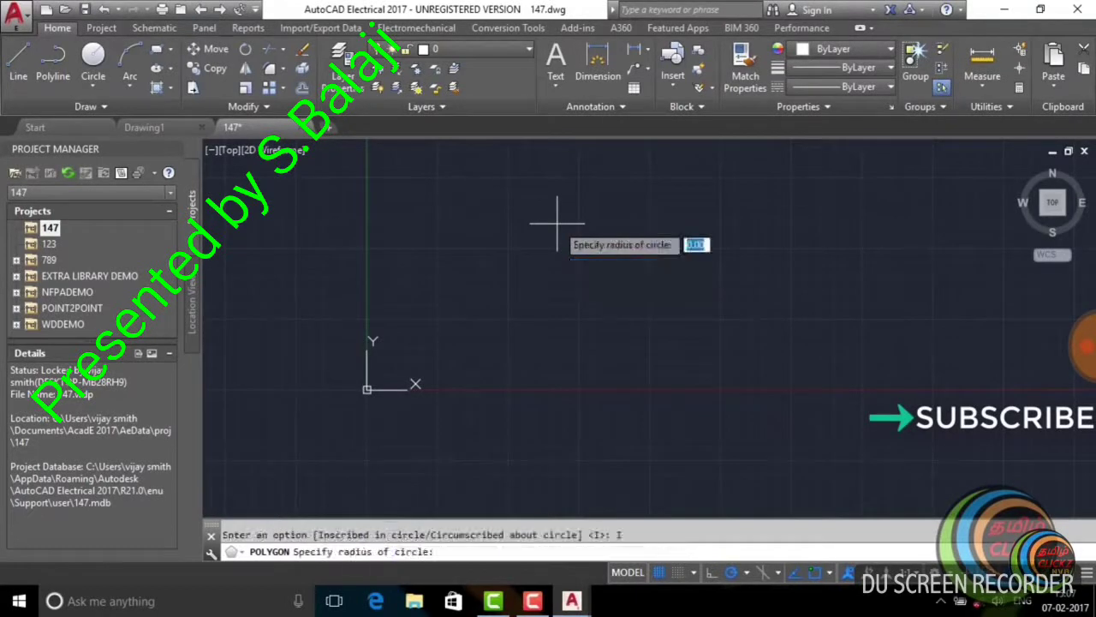
{"action": "left_click", "coordinate": [602, 284]}
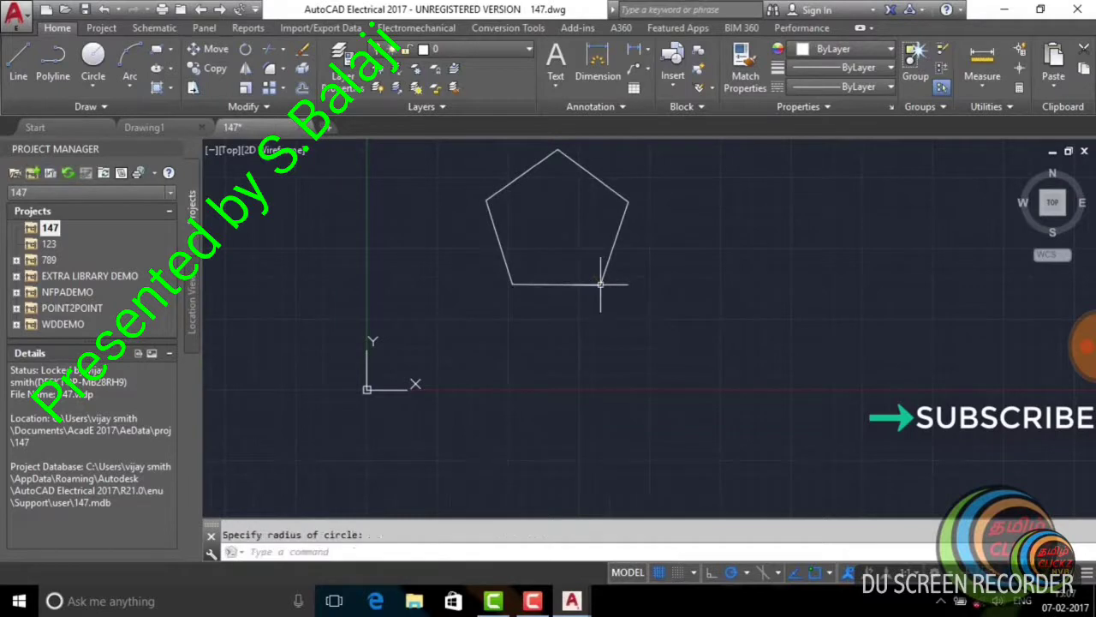
{"action": "scroll", "coordinate": [730, 183], "scroll_direction": "down", "scroll_amount": 2}
{"action": "middle_click_drag", "start_coordinate": [739, 183], "coordinate": [614, 270]}
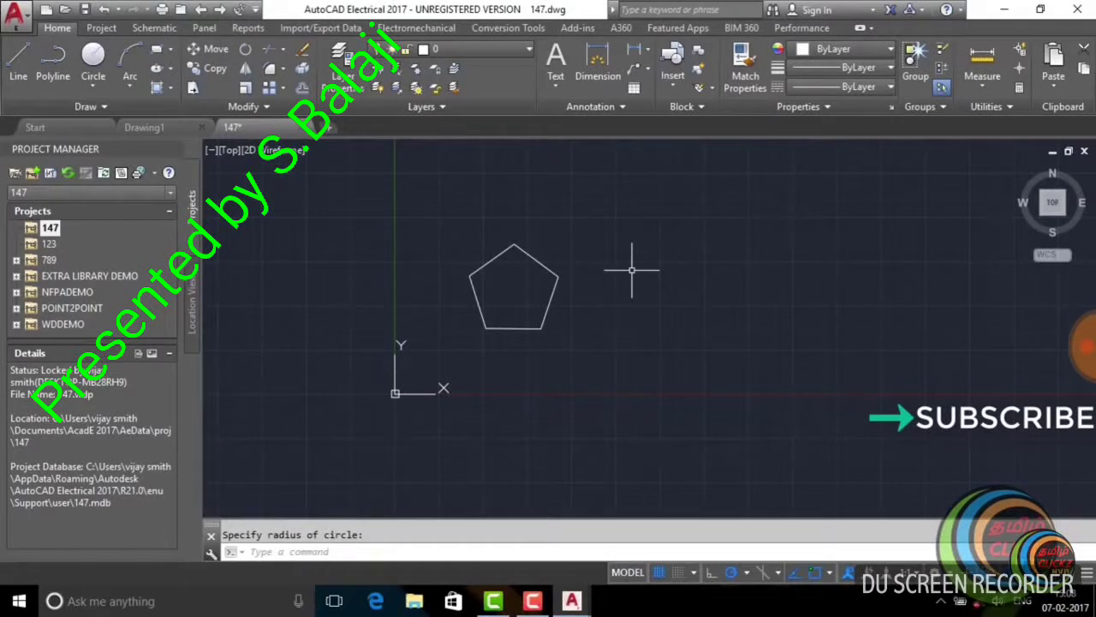
{"action": "type", "text": "po"}
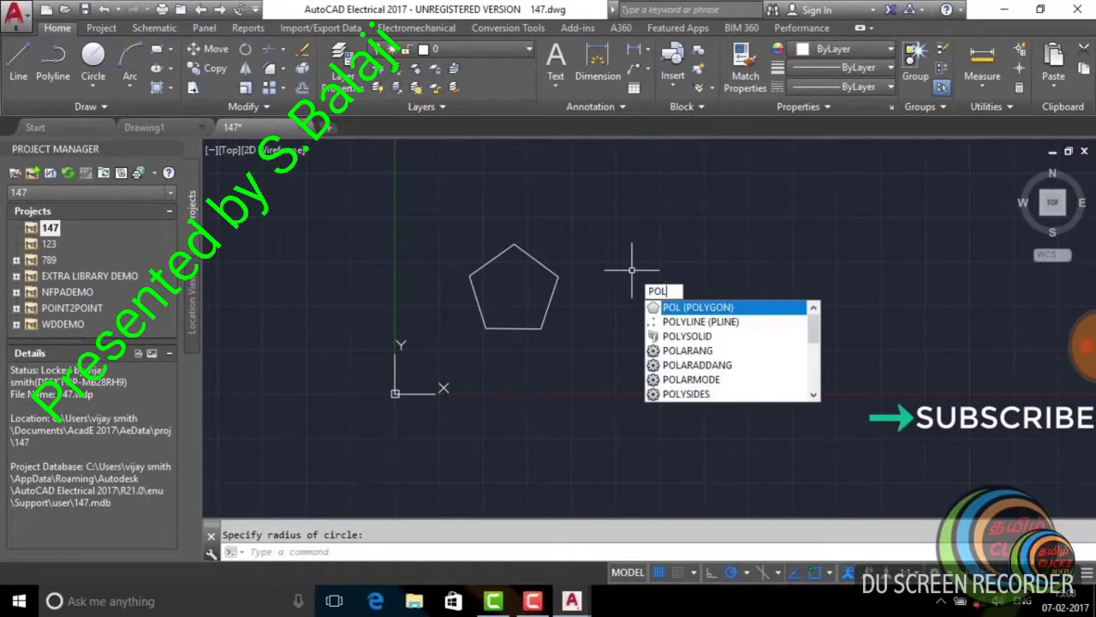
{"action": "key", "text": "Return"}
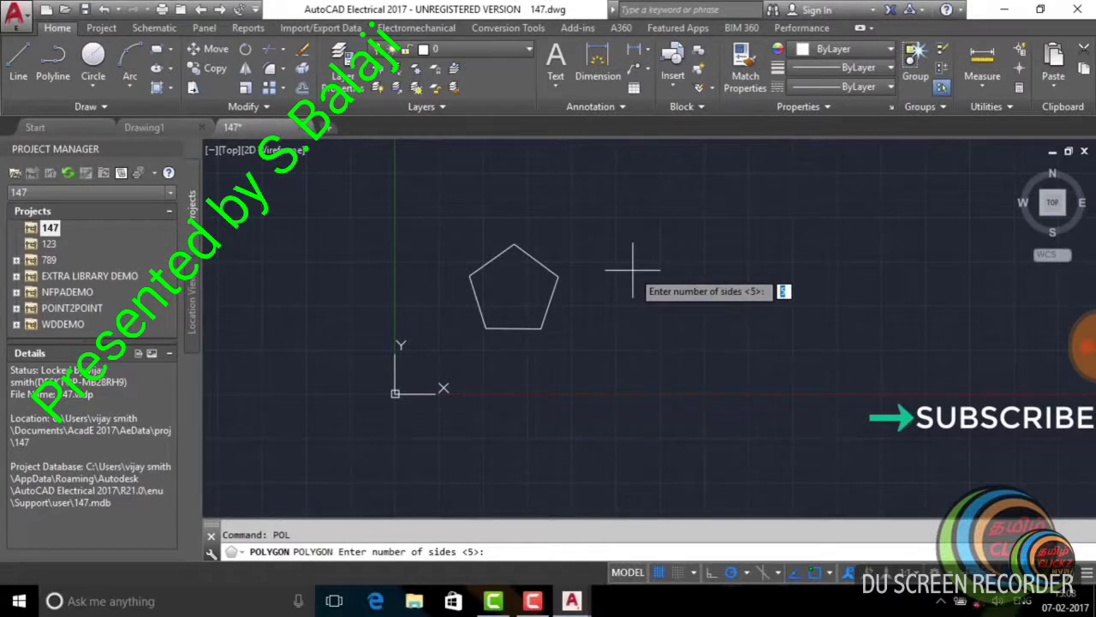
{"action": "type", "text": "6"}
{"action": "key", "text": "Return"}
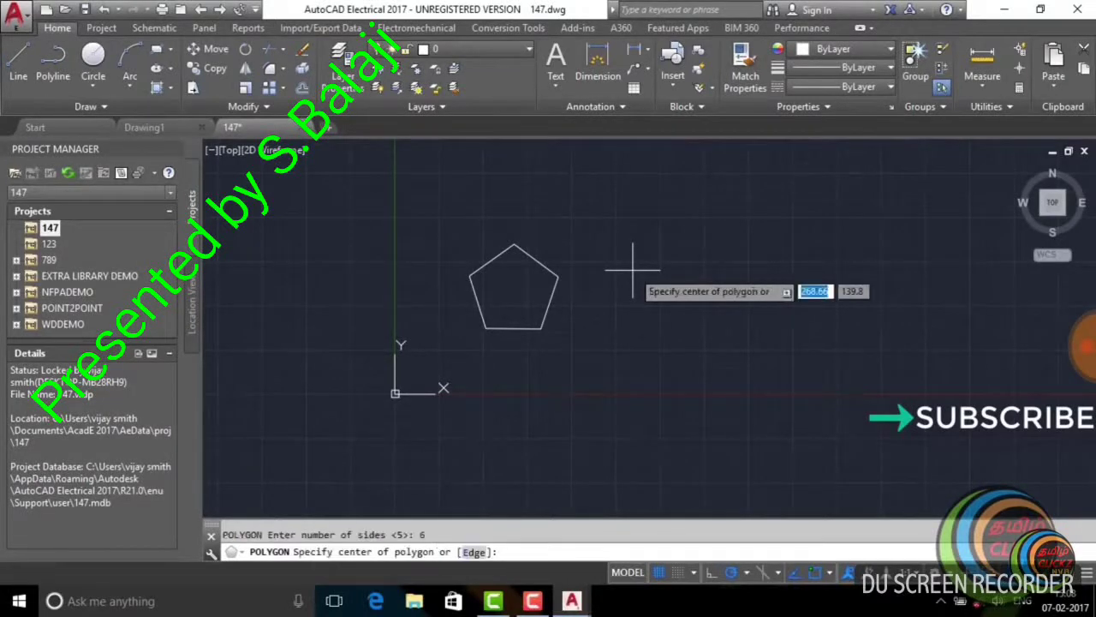
{"action": "right_click", "coordinate": [636, 268]}
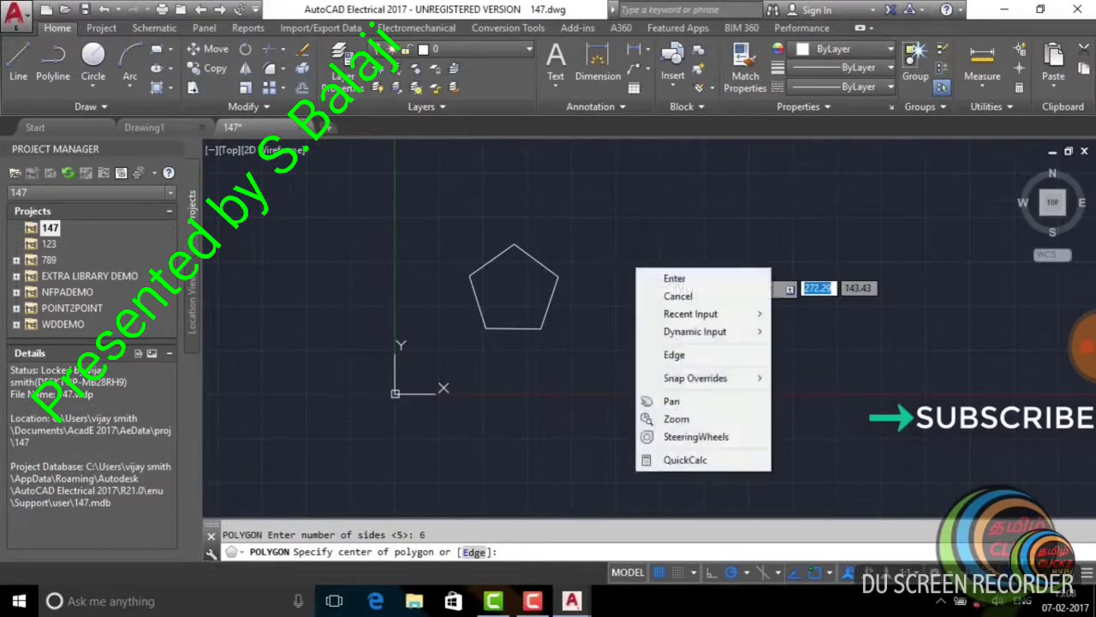
{"action": "left_click", "coordinate": [674, 278]}
{"action": "left_click", "coordinate": [703, 277]}
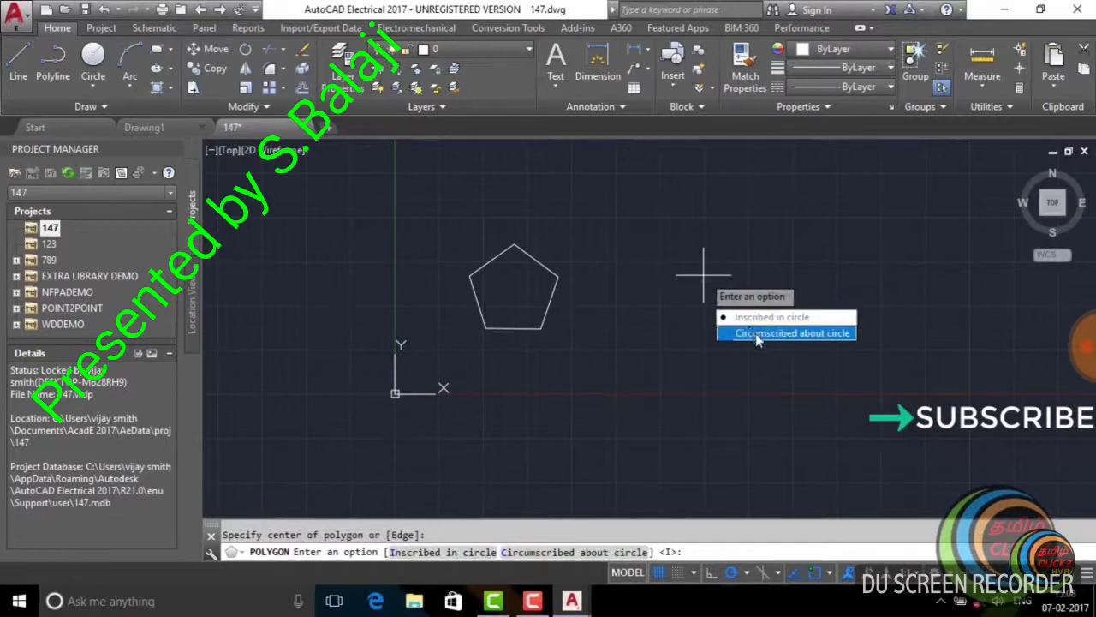
{"action": "left_click", "coordinate": [726, 318]}
{"action": "left_click", "coordinate": [683, 257]}
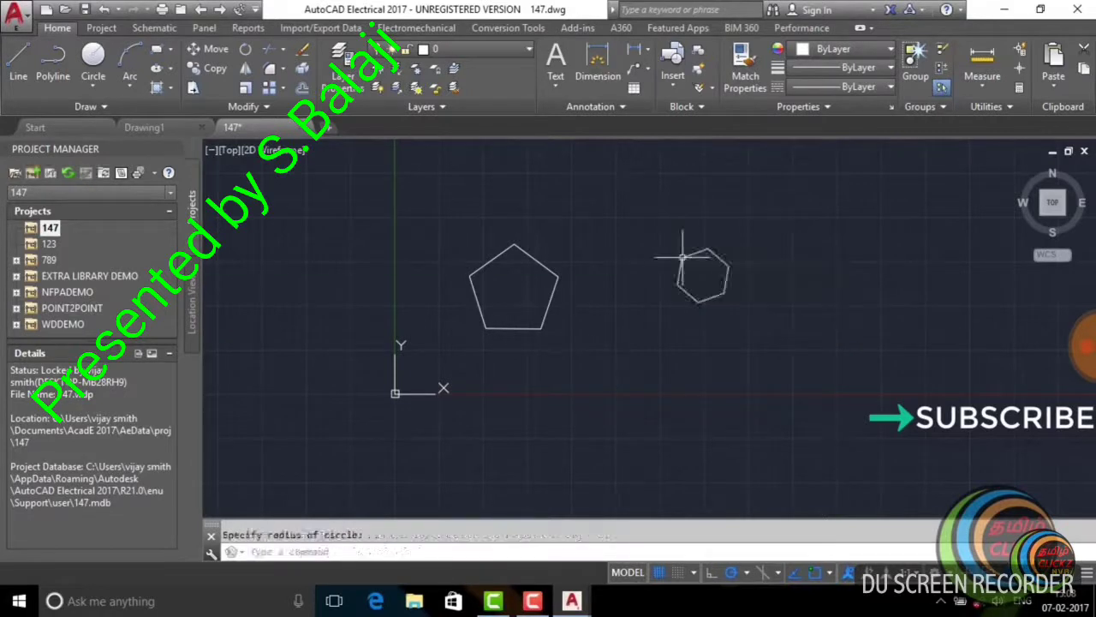
{"action": "left_click", "coordinate": [709, 254]}
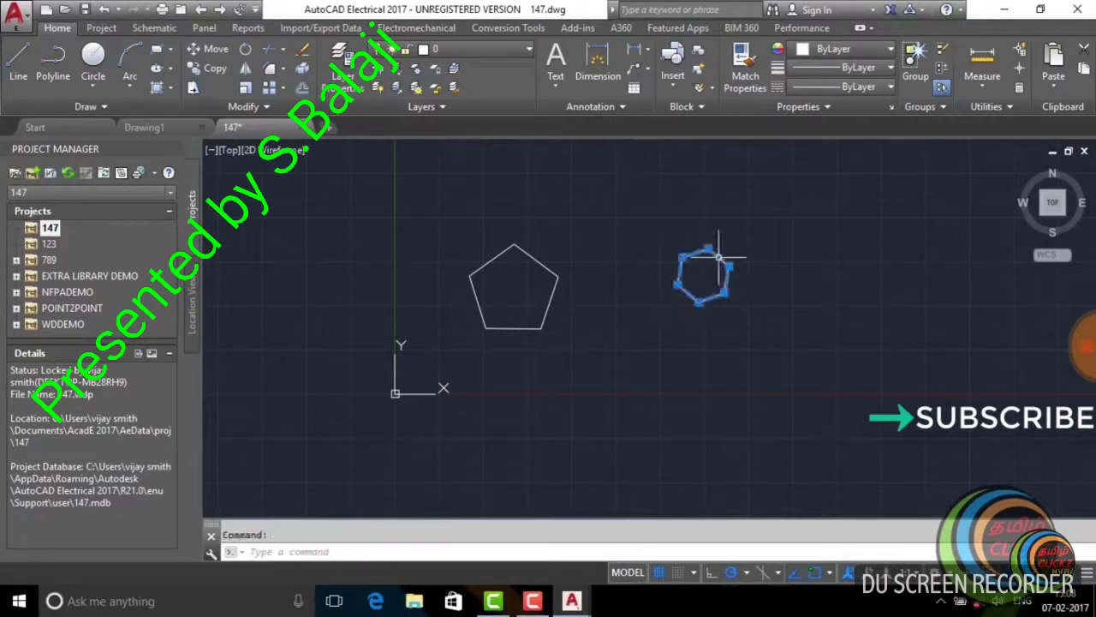
{"action": "left_click", "coordinate": [786, 238]}
{"action": "left_click", "coordinate": [818, 304]}
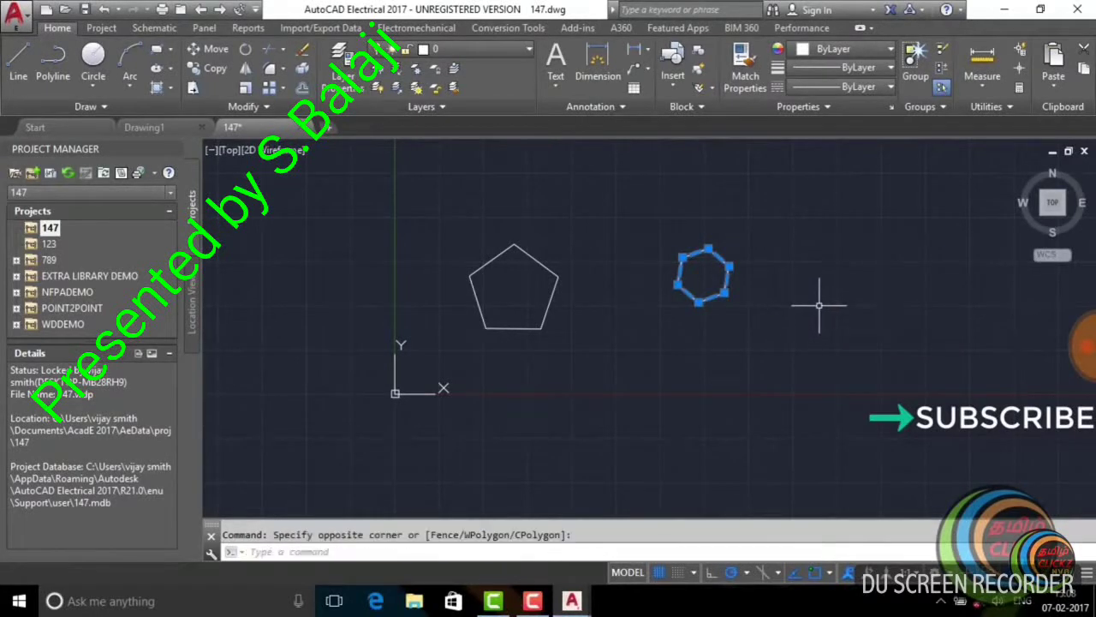
{"action": "right_click", "coordinate": [819, 286]}
{"action": "left_click", "coordinate": [771, 329]}
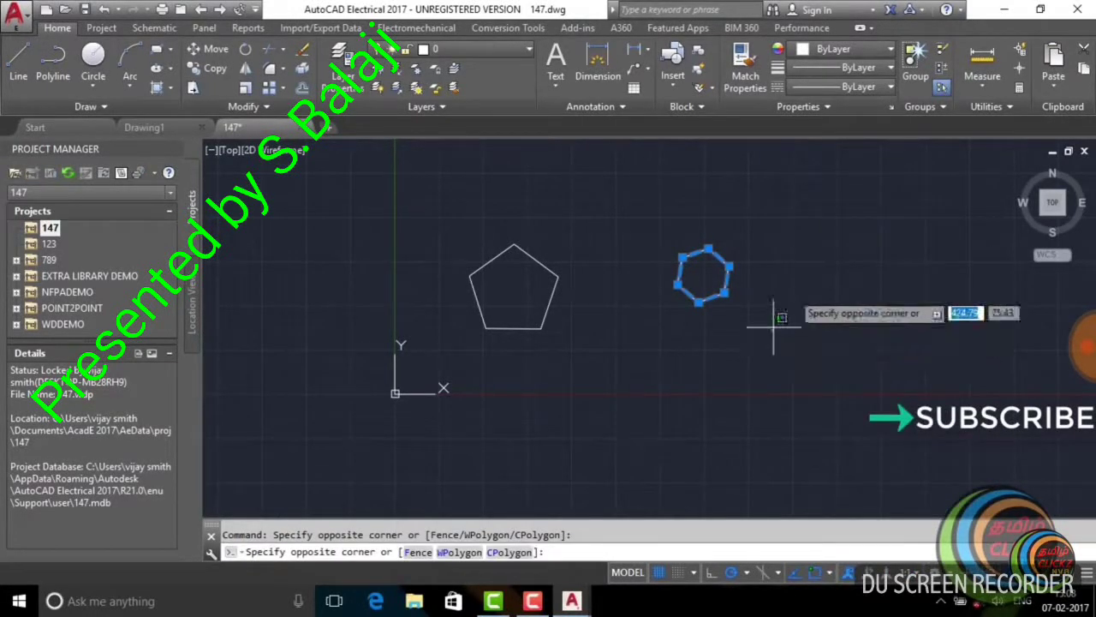
{"action": "key", "text": "Escape"}
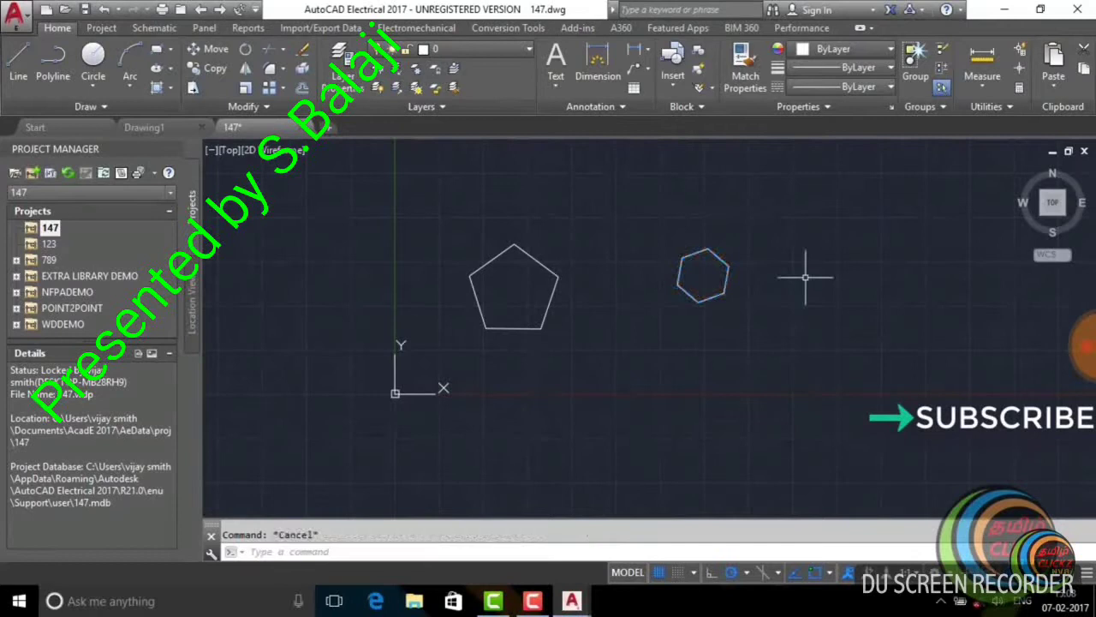
{"action": "scroll", "coordinate": [771, 286], "scroll_direction": "up", "scroll_amount": 3}
{"action": "scroll", "coordinate": [712, 287], "scroll_direction": "down", "scroll_amount": 2}
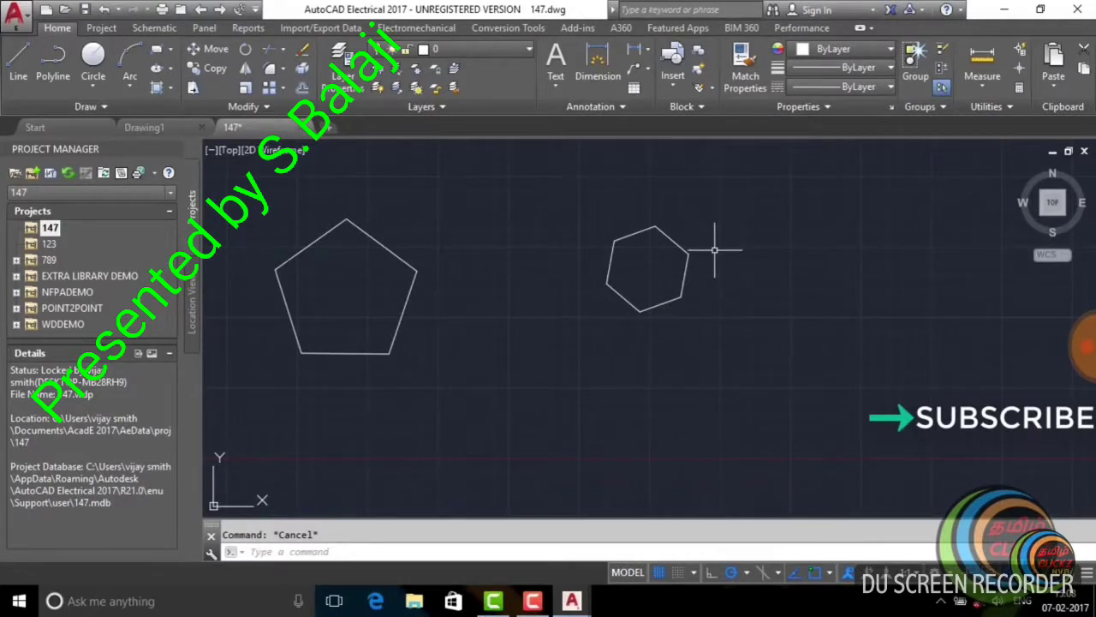
- Mirror the hexagon up and to the right with MI, erasing the original (Y)
{"action": "type", "text": "MIRROR Select objects:"}
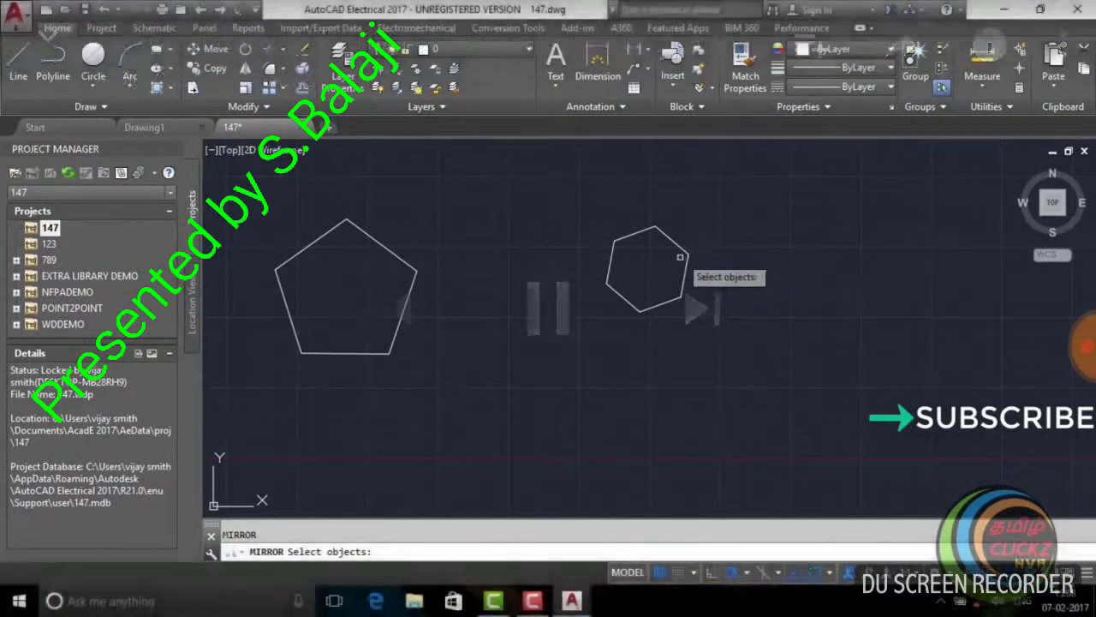
{"action": "left_click", "coordinate": [680, 246]}
{"action": "key", "text": "Return"}
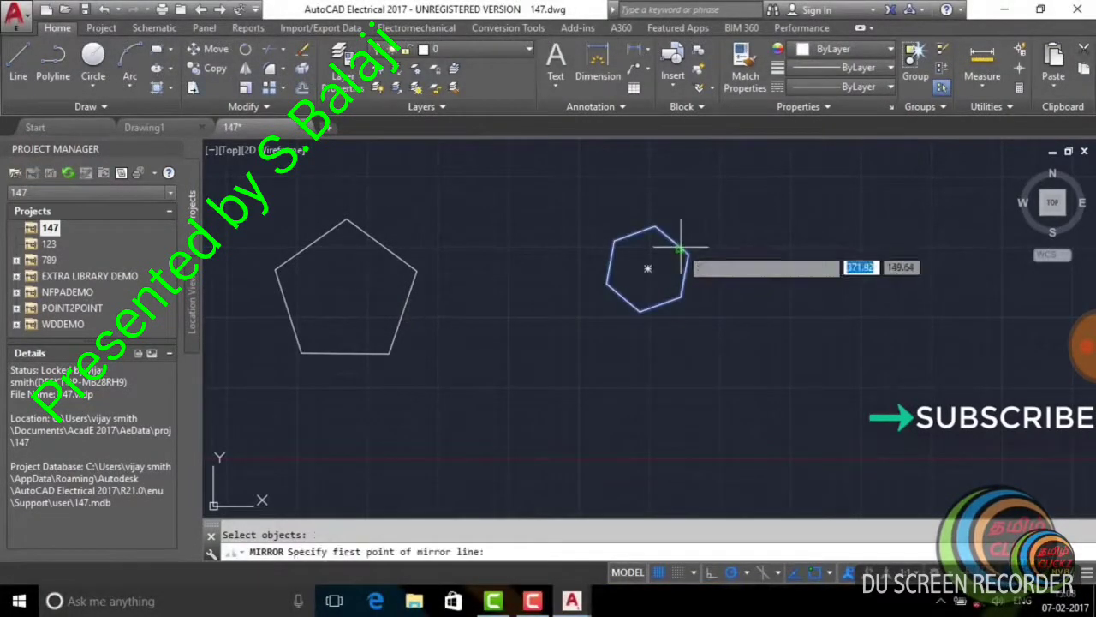
{"action": "left_click", "coordinate": [680, 248]}
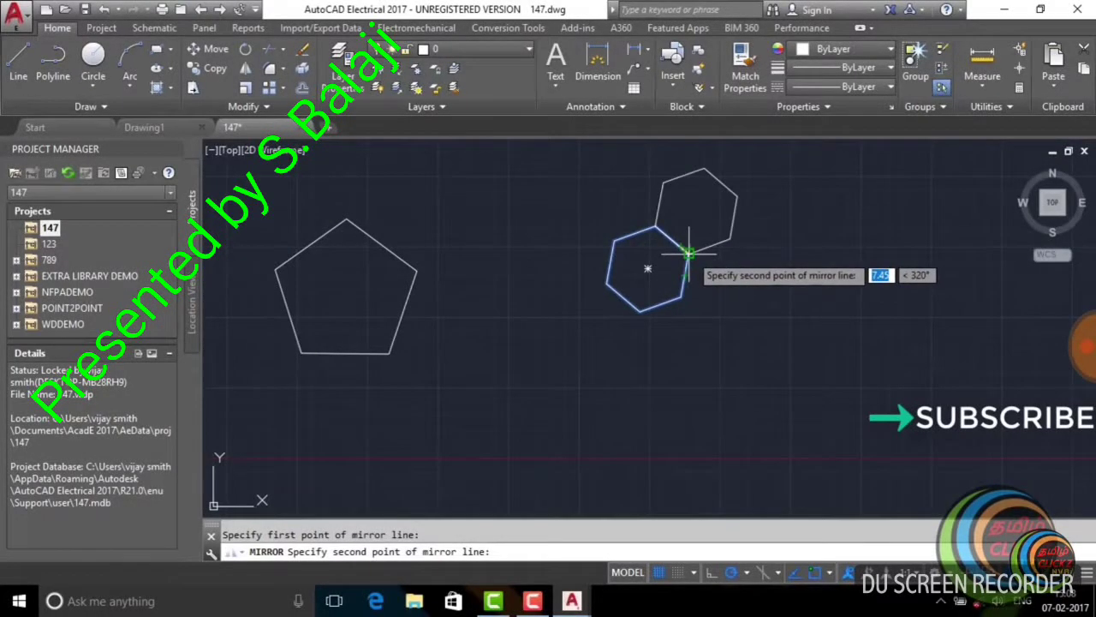
{"action": "left_click", "coordinate": [690, 250]}
{"action": "type", "text": "Y"}
{"action": "key", "text": "Return"}
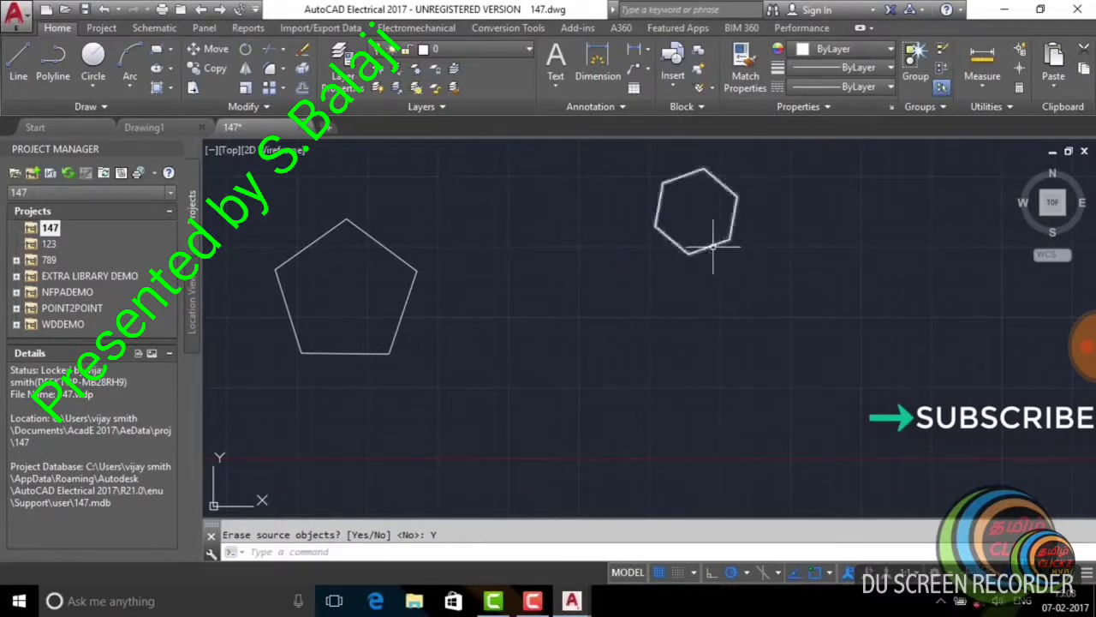
- Mirror the relocated hexagon again, keeping the source so both hexagons share an edge
{"action": "left_click", "coordinate": [711, 246]}
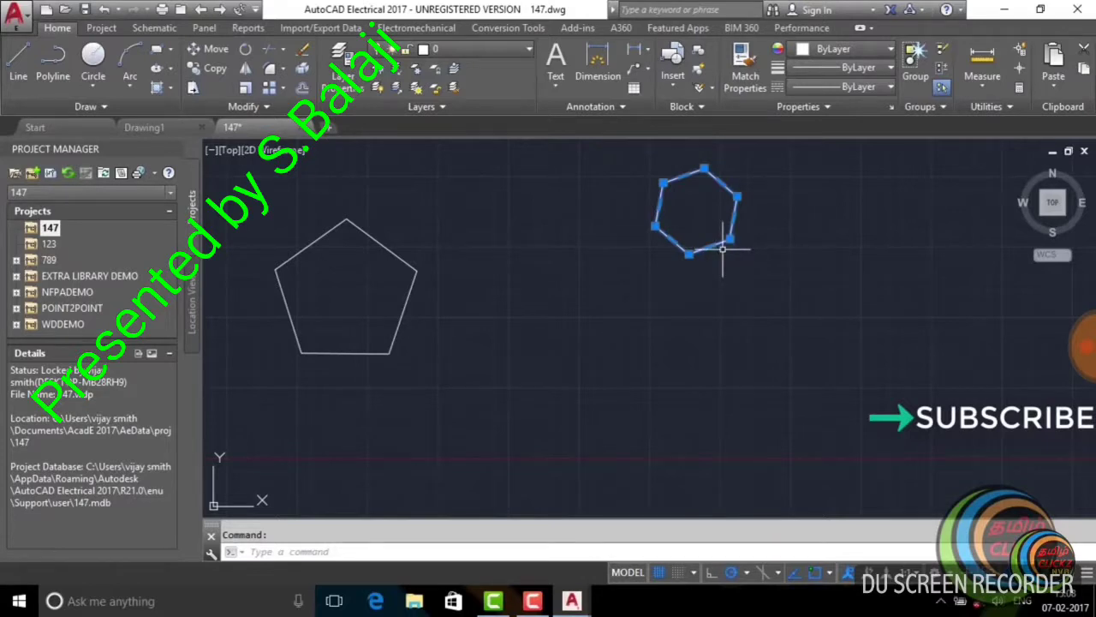
{"action": "type", "text": "mi"}
{"action": "key", "text": "Return"}
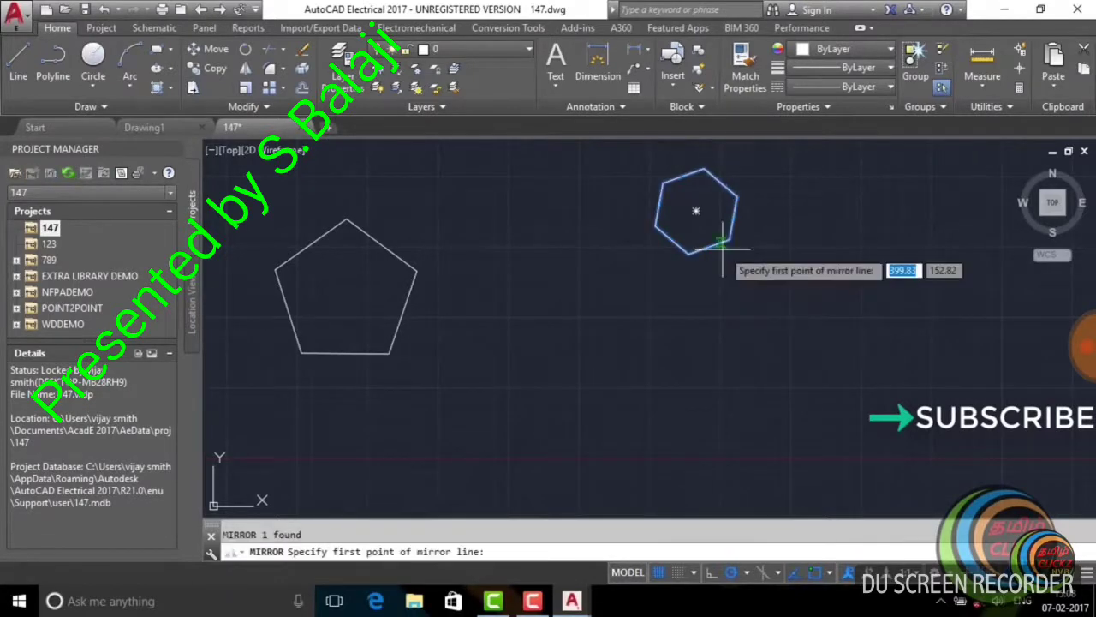
{"action": "left_click", "coordinate": [710, 247]}
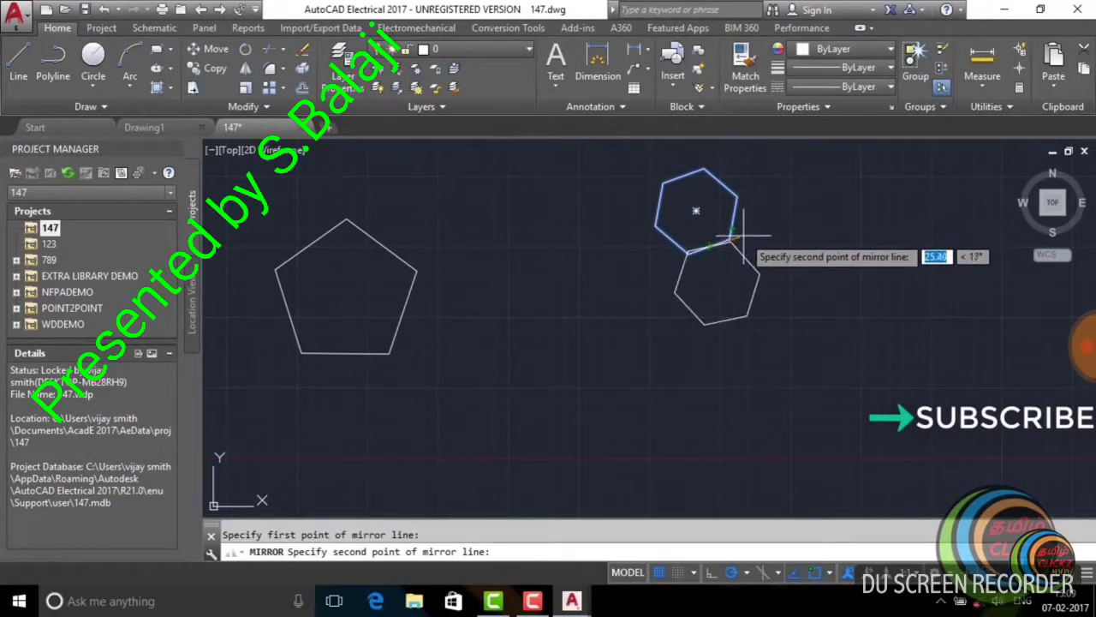
{"action": "left_click", "coordinate": [743, 234]}
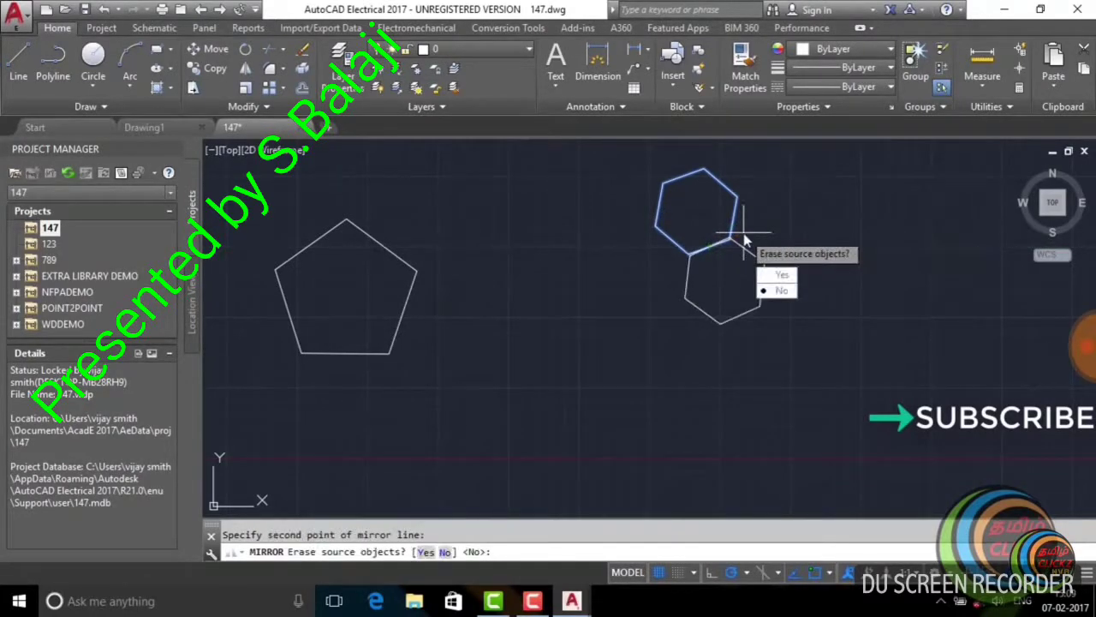
{"action": "left_click", "coordinate": [779, 290]}
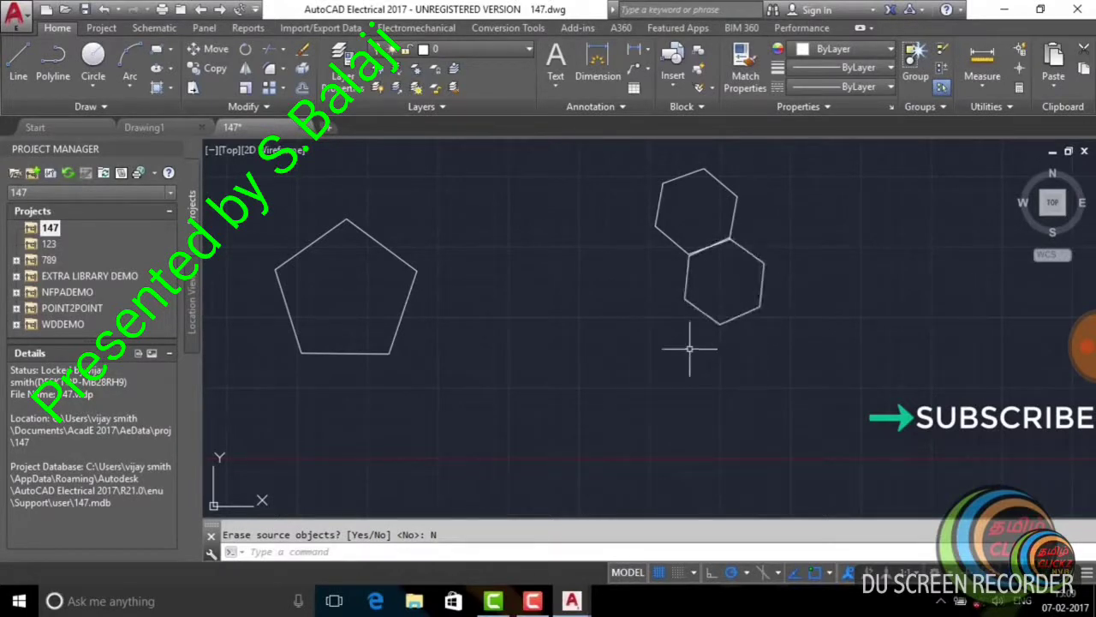
{"action": "scroll", "coordinate": [676, 255], "scroll_direction": "down", "scroll_amount": 2}
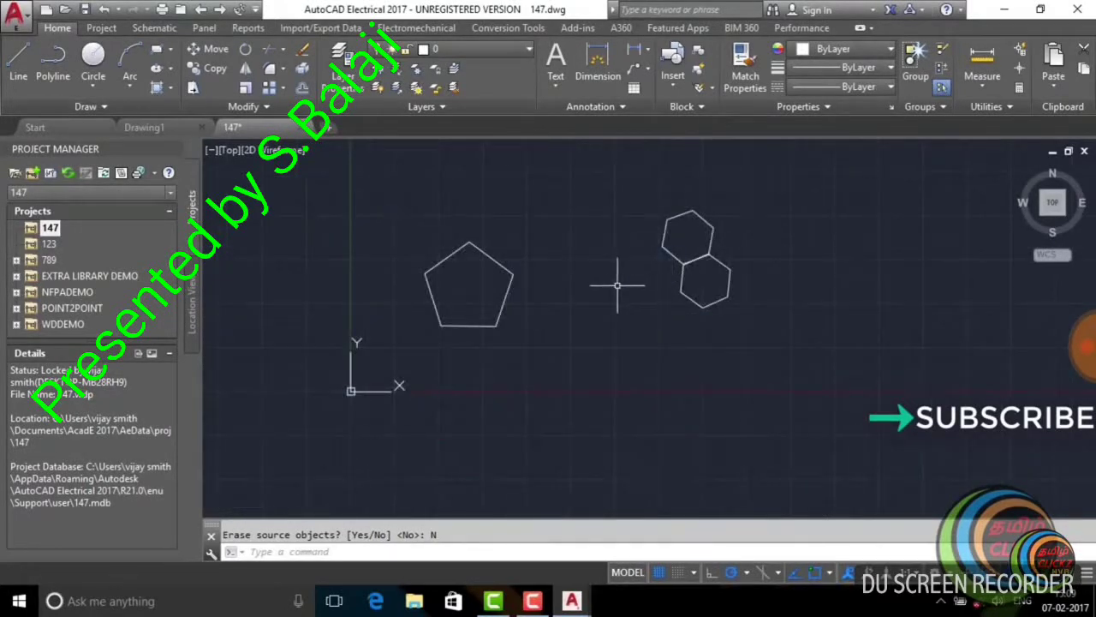
{"action": "scroll", "coordinate": [619, 283], "scroll_direction": "down", "scroll_amount": 2}
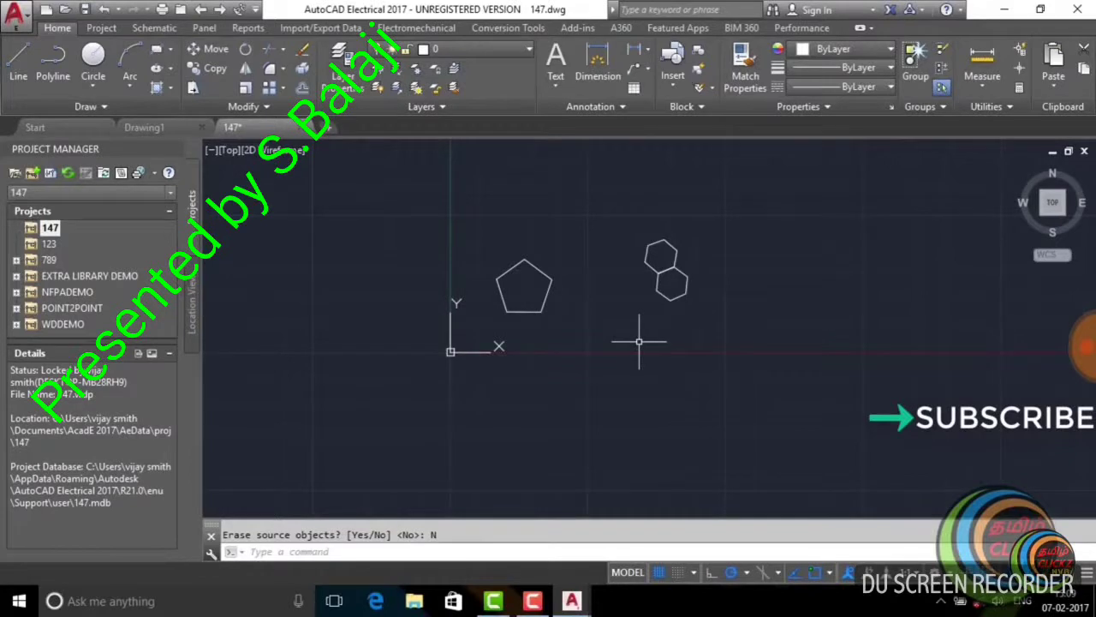
{"action": "scroll", "coordinate": [677, 283], "scroll_direction": "up", "scroll_amount": 2}
{"action": "scroll", "coordinate": [690, 286], "scroll_direction": "up", "scroll_amount": 2}
{"action": "scroll", "coordinate": [681, 286], "scroll_direction": "up", "scroll_amount": 2}
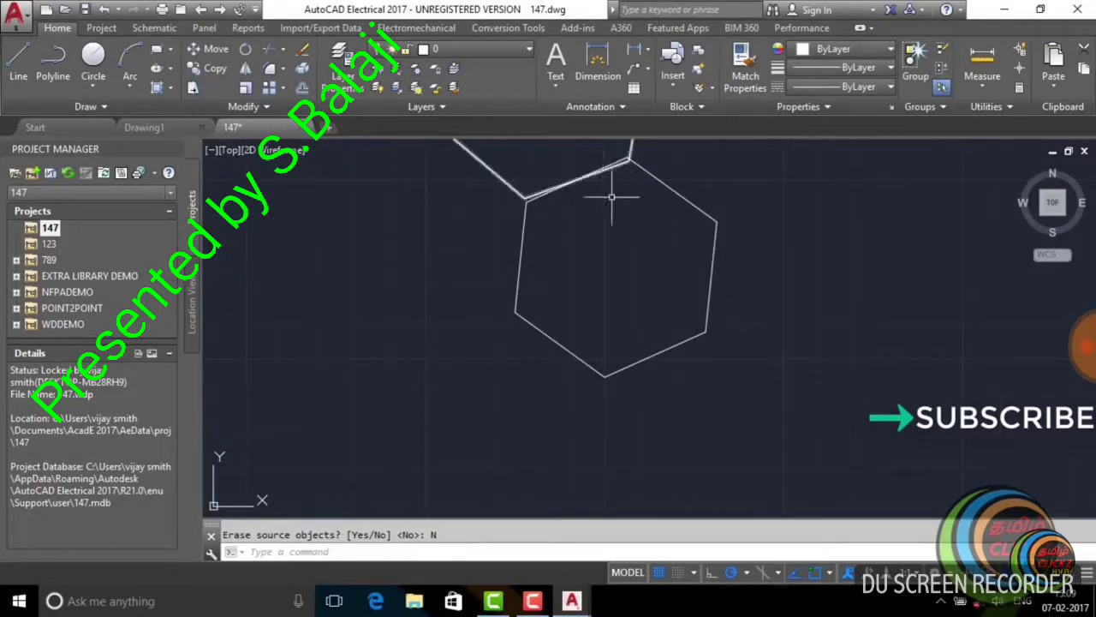
- Run TRIM on the edge shared by the two hexagons
{"action": "type", "text": "tr"}
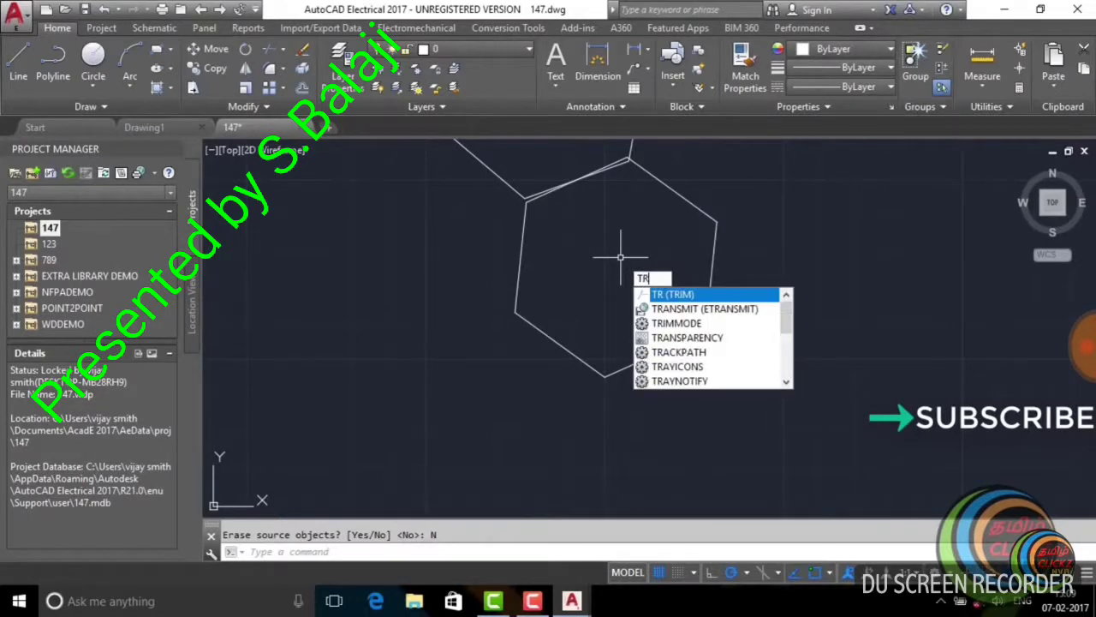
{"action": "key", "text": "Return"}
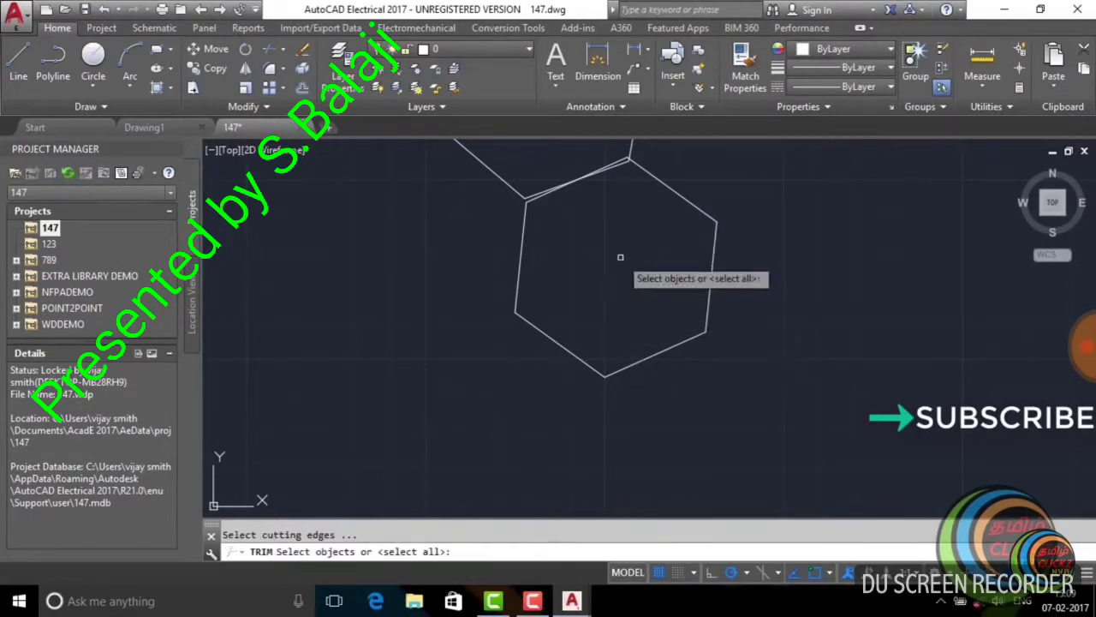
{"action": "middle_click_drag", "start_coordinate": [594, 183], "coordinate": [502, 356]}
{"action": "scroll", "coordinate": [502, 357], "scroll_direction": "up", "scroll_amount": 5}
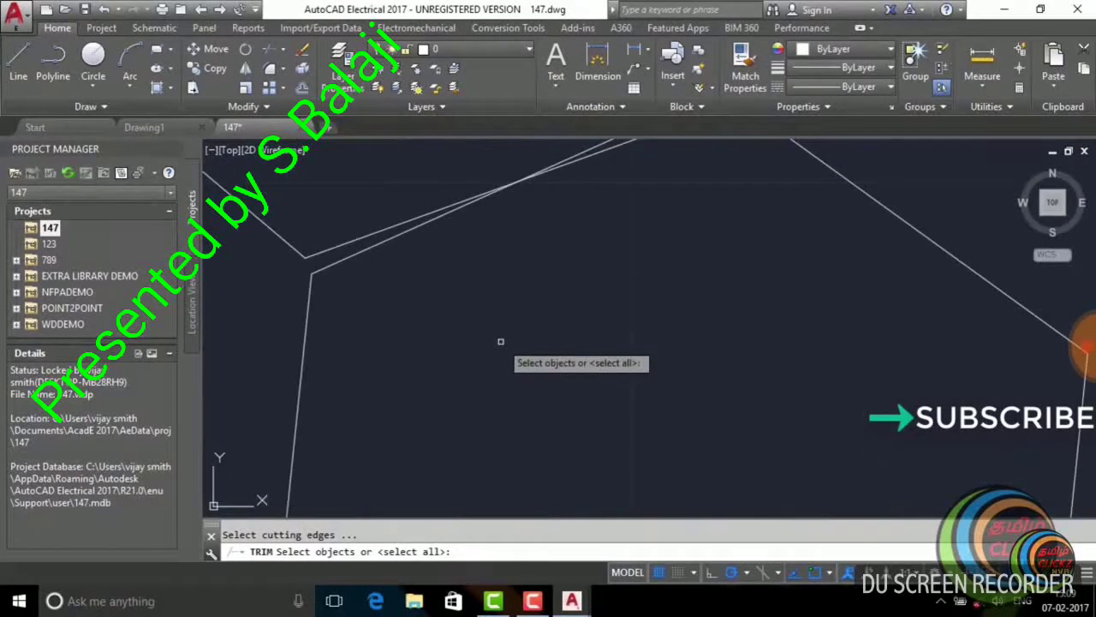
{"action": "middle_click_drag", "start_coordinate": [534, 226], "coordinate": [656, 318]}
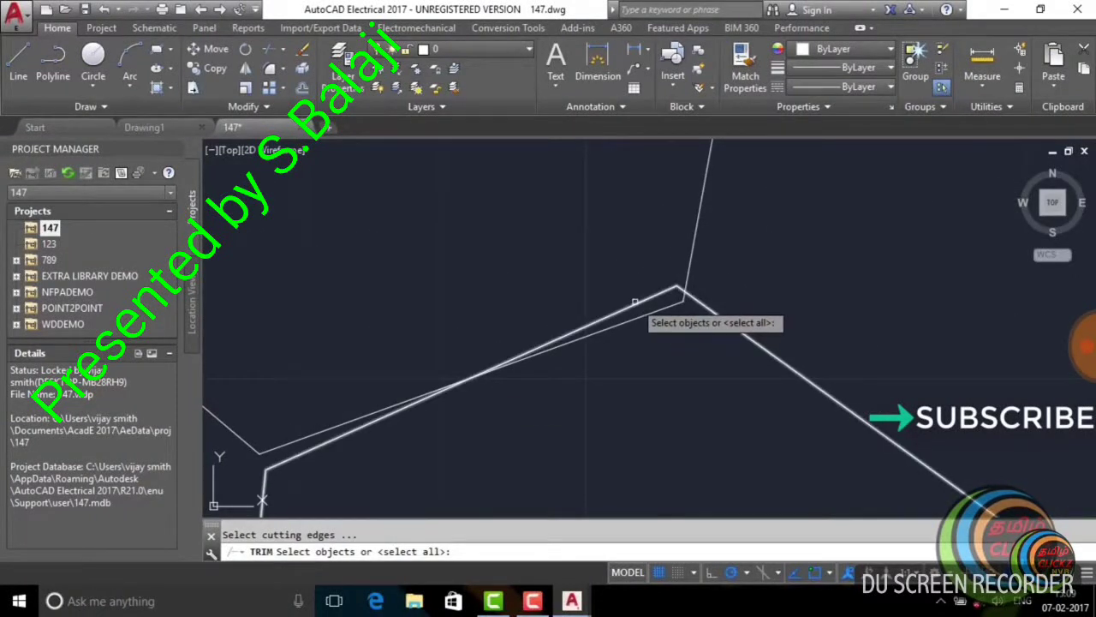
{"action": "key", "text": "Return"}
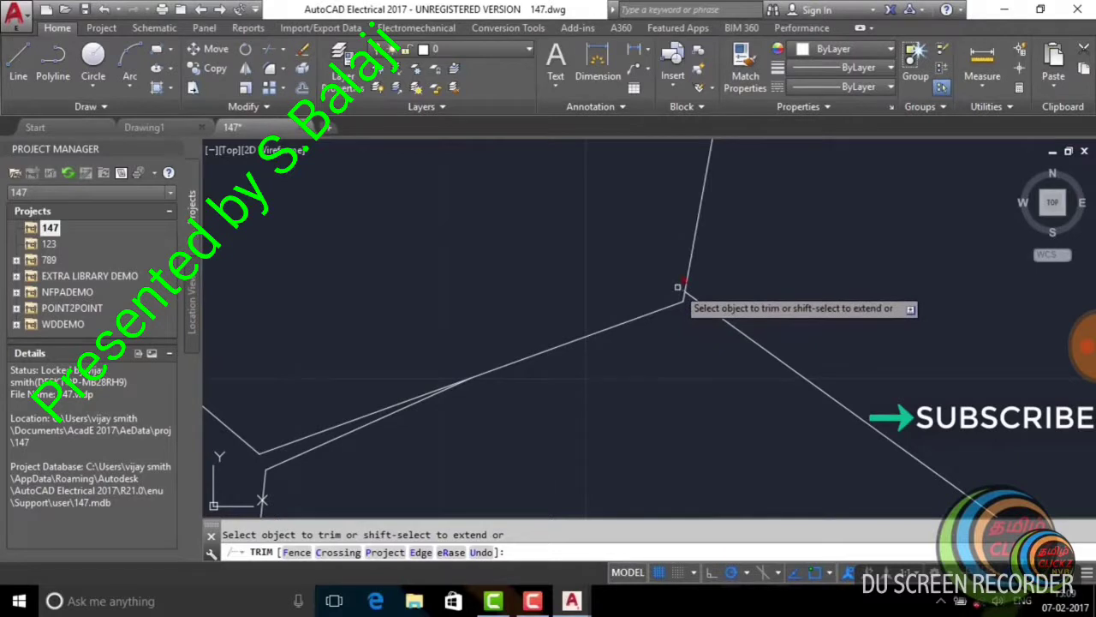
{"action": "scroll", "coordinate": [521, 310], "scroll_direction": "down", "scroll_amount": 4}
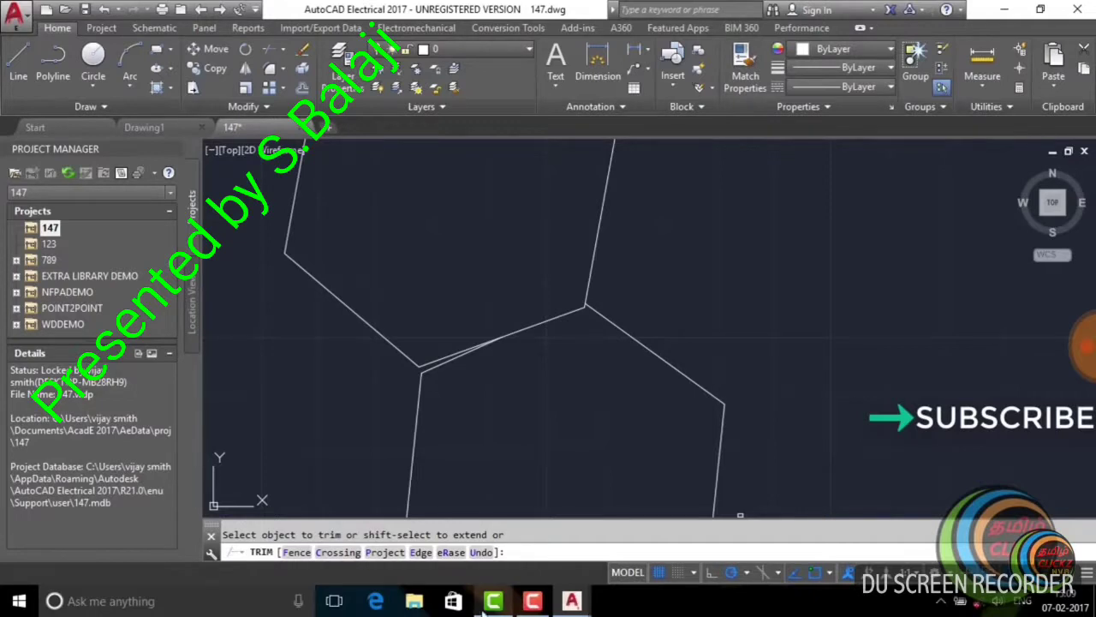
{"action": "left_click", "coordinate": [524, 602]}
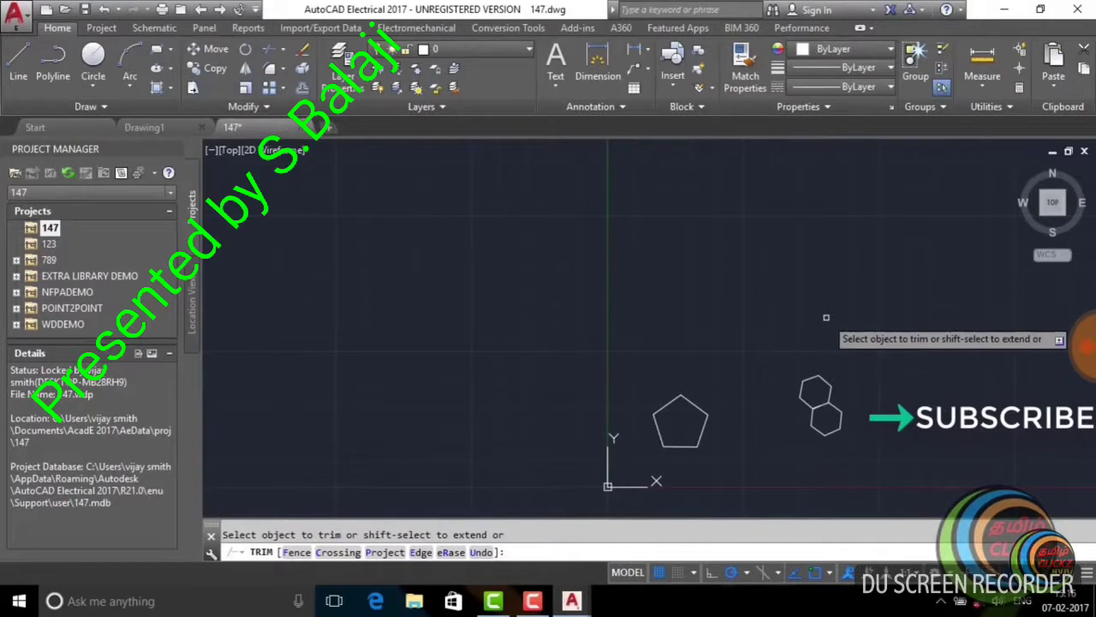
{"action": "key", "text": "Escape"}
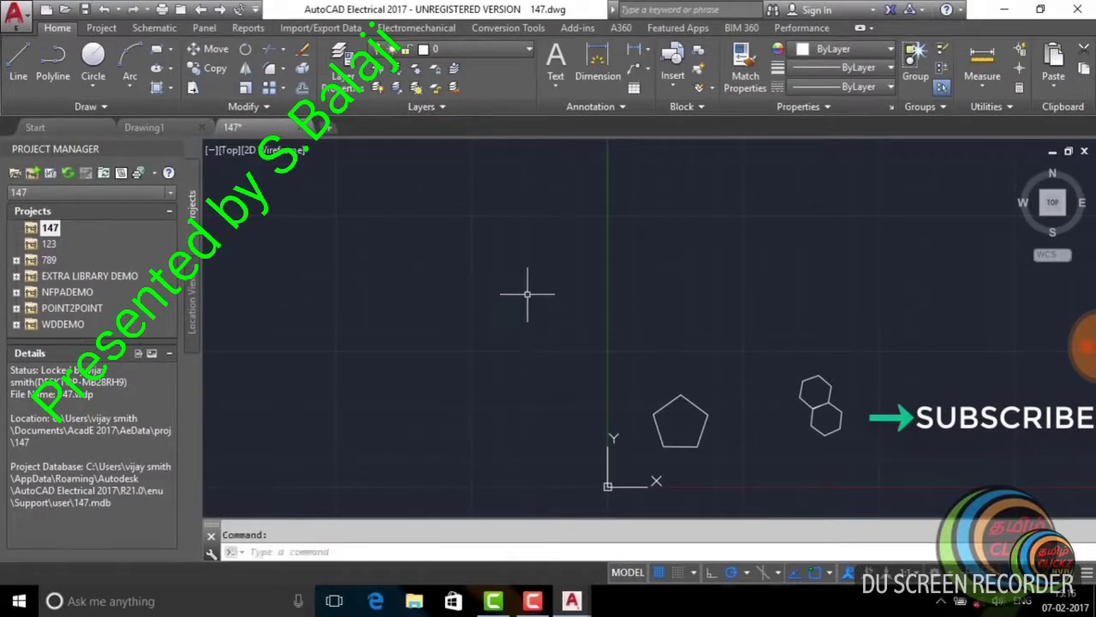
- Draw four connected lines forming a closed rectangle in the empty space above the shapes
{"action": "type", "text": "L"}
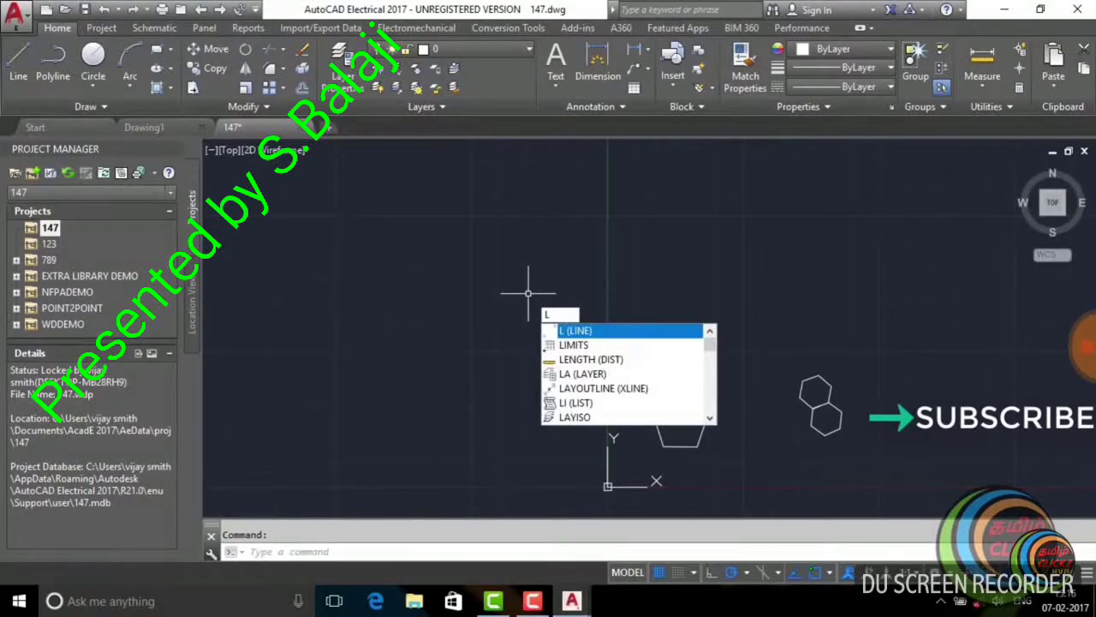
{"action": "key", "text": "Return"}
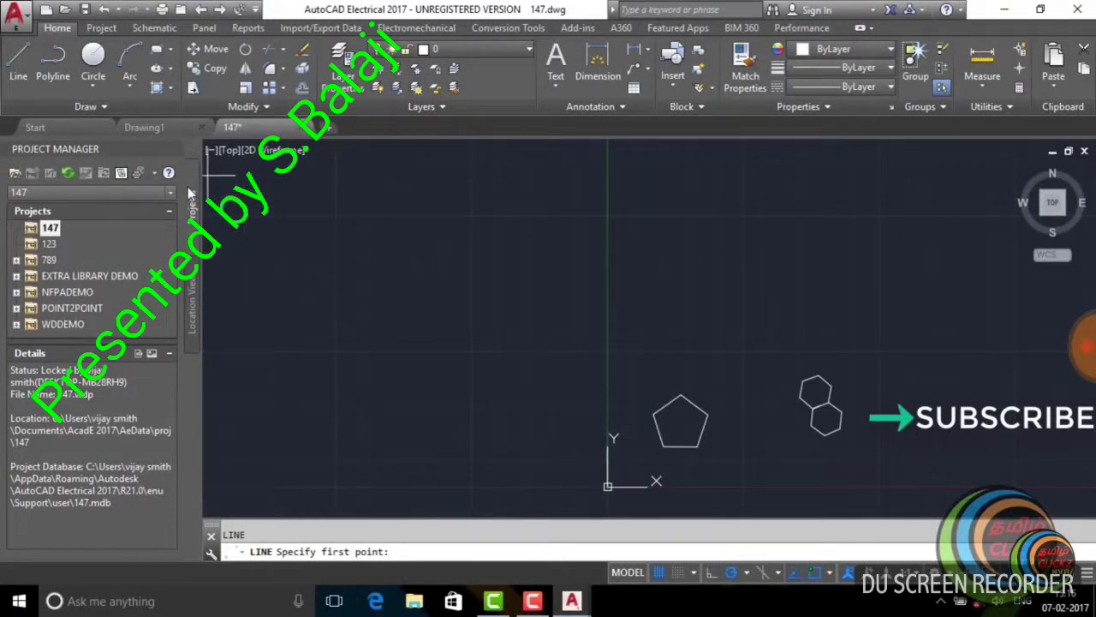
{"action": "mouse_move", "coordinate": [799, 247]}
{"action": "middle_mouse_down"}
{"action": "mouse_move", "coordinate": [687, 267]}
{"action": "mouse_move", "coordinate": [488, 269]}
{"action": "middle_mouse_up"}
{"action": "left_click", "coordinate": [514, 259]}
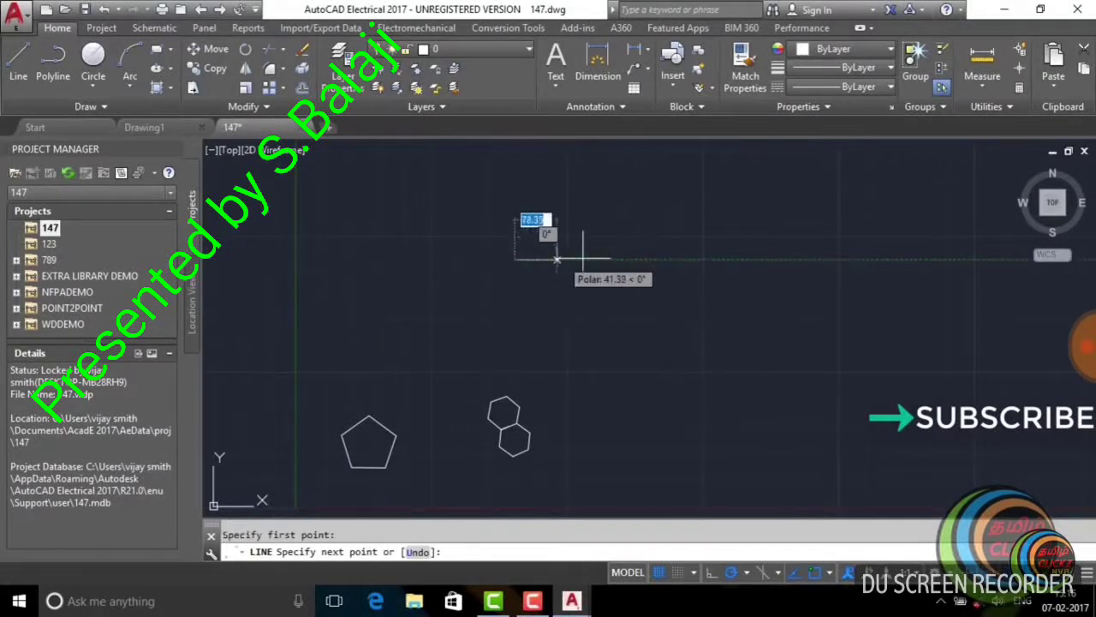
{"action": "left_click", "coordinate": [672, 260]}
{"action": "left_click", "coordinate": [673, 326]}
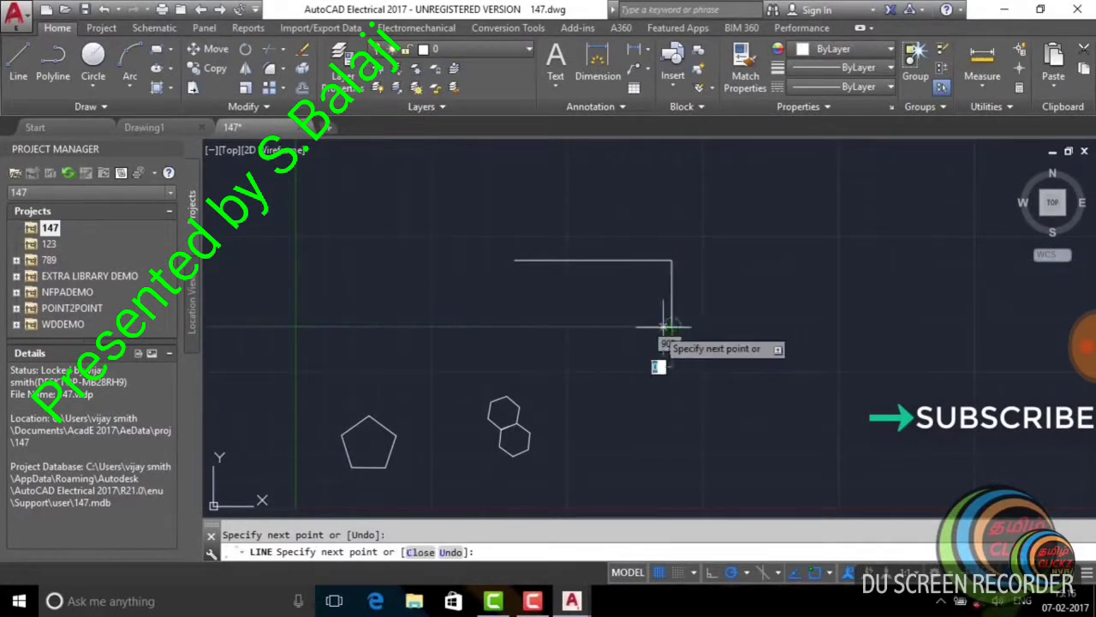
{"action": "left_click", "coordinate": [520, 326]}
{"action": "left_click", "coordinate": [519, 259]}
{"action": "right_click", "coordinate": [541, 227]}
{"action": "left_click", "coordinate": [618, 256]}
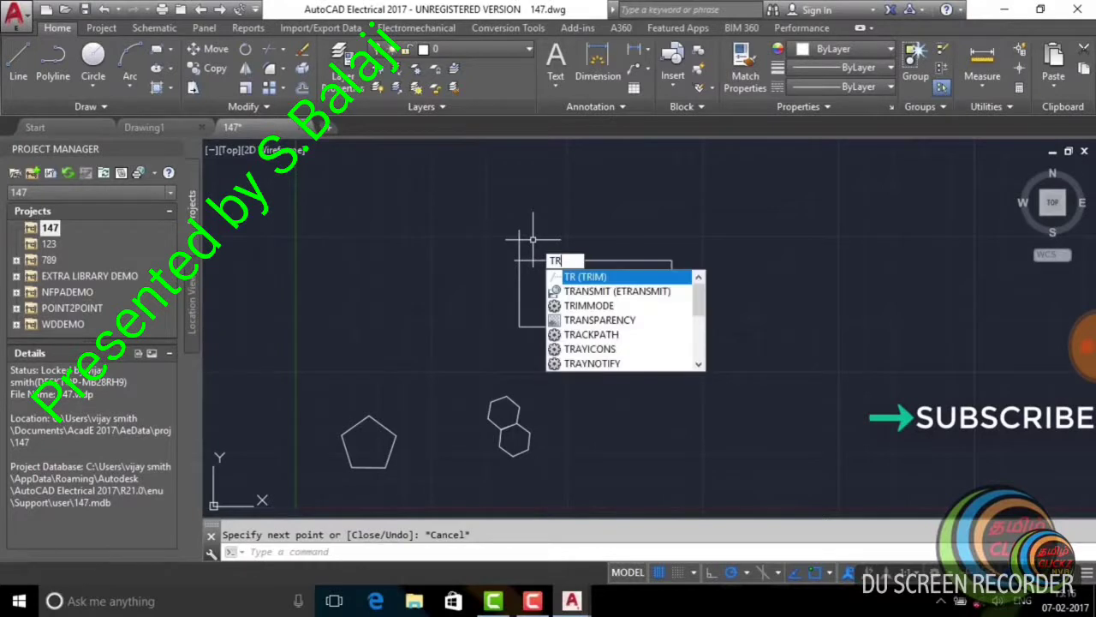
- Start trimming the rectangle's lines, then cancel the trim
{"action": "key", "text": "Return"}
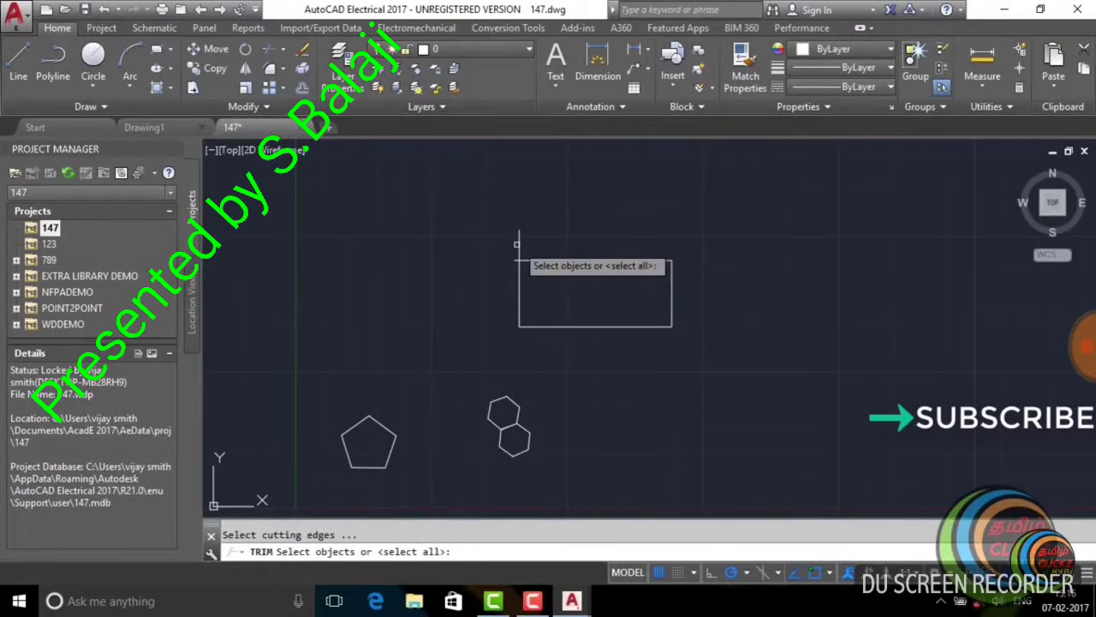
{"action": "key", "text": "Return"}
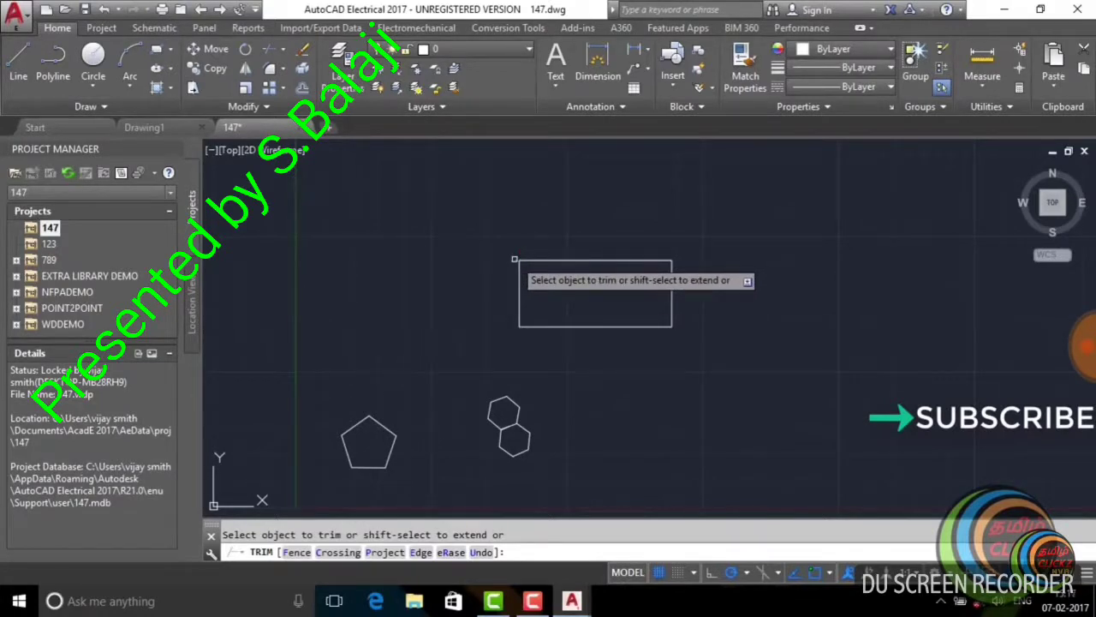
{"action": "scroll", "coordinate": [514, 259], "scroll_direction": "up", "scroll_amount": 3}
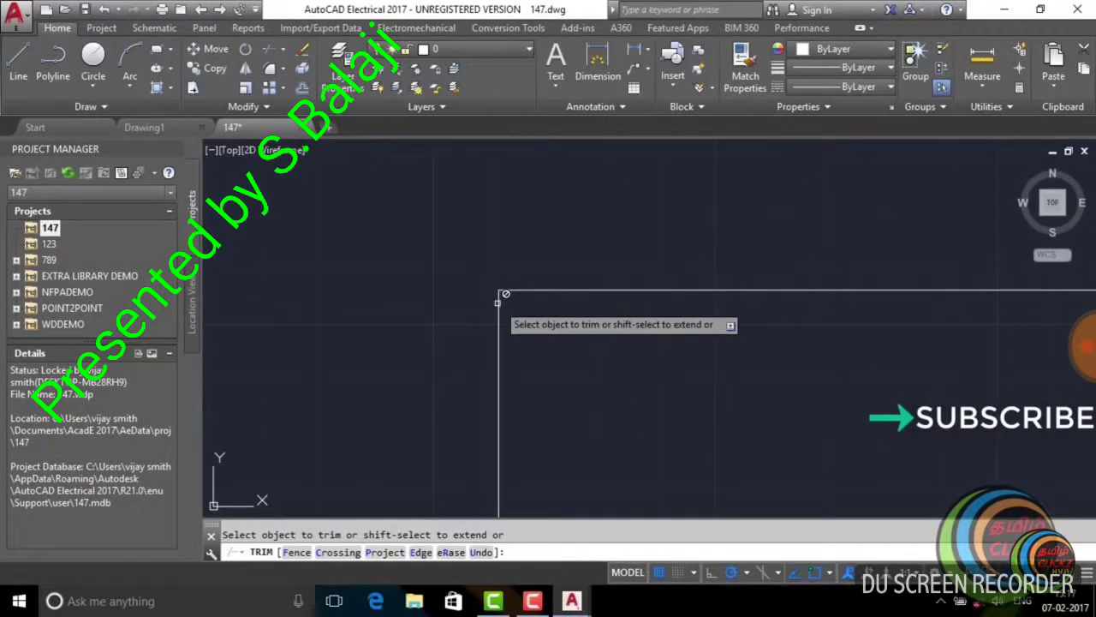
{"action": "scroll", "coordinate": [549, 225], "scroll_direction": "down", "scroll_amount": 3}
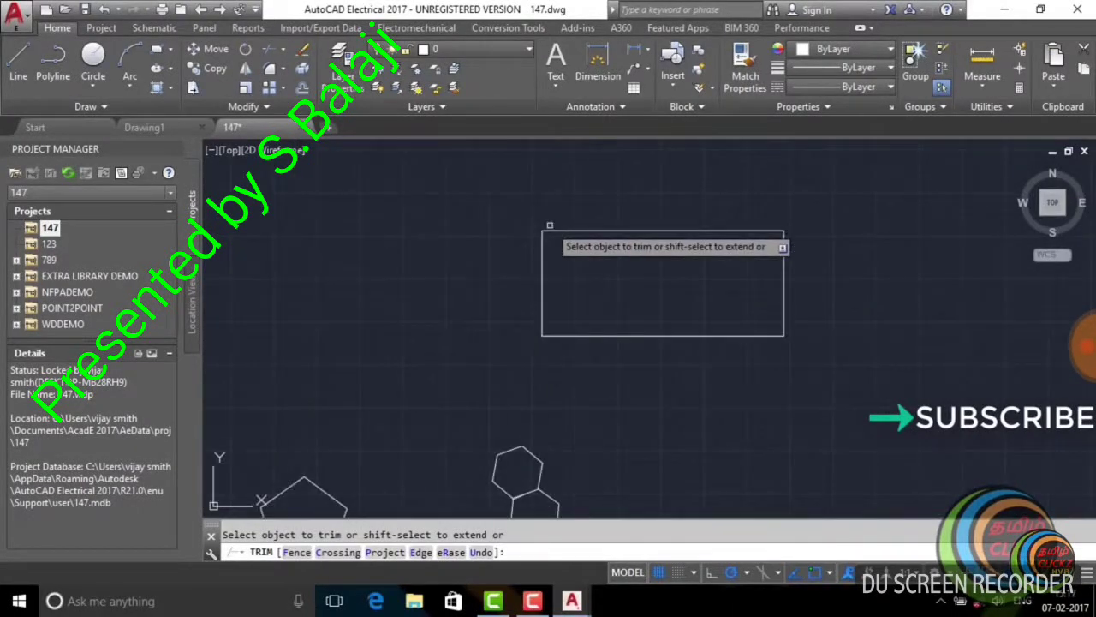
{"action": "key", "text": "Escape"}
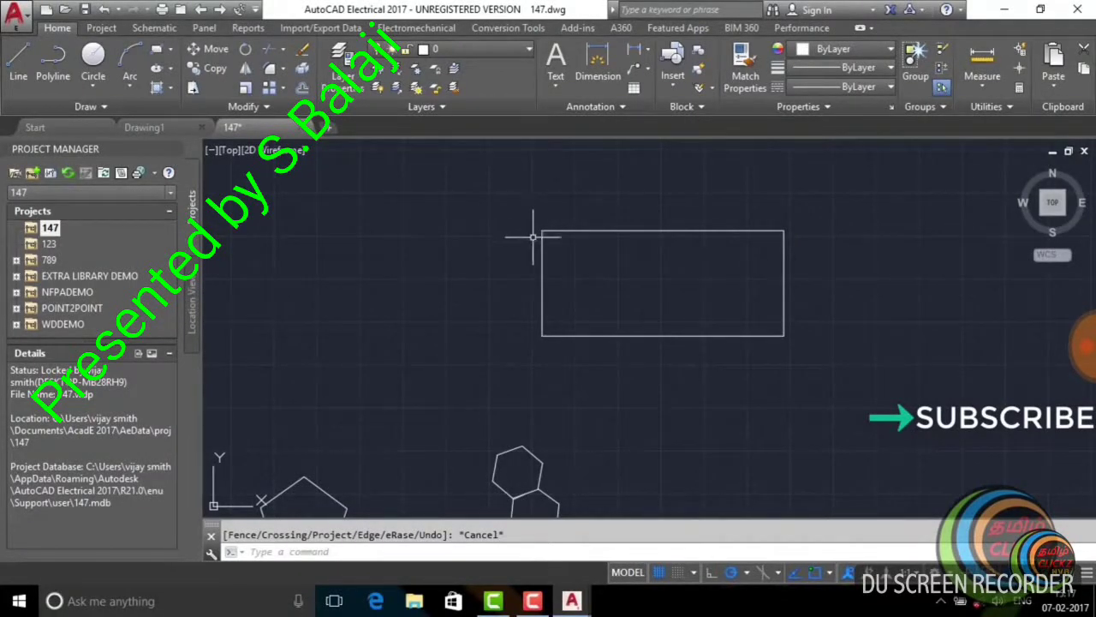
- Zoom out to show the whole drawing, abandoning the SAVEAS and H commands
{"action": "scroll", "coordinate": [605, 331], "scroll_direction": "down", "scroll_amount": 3}
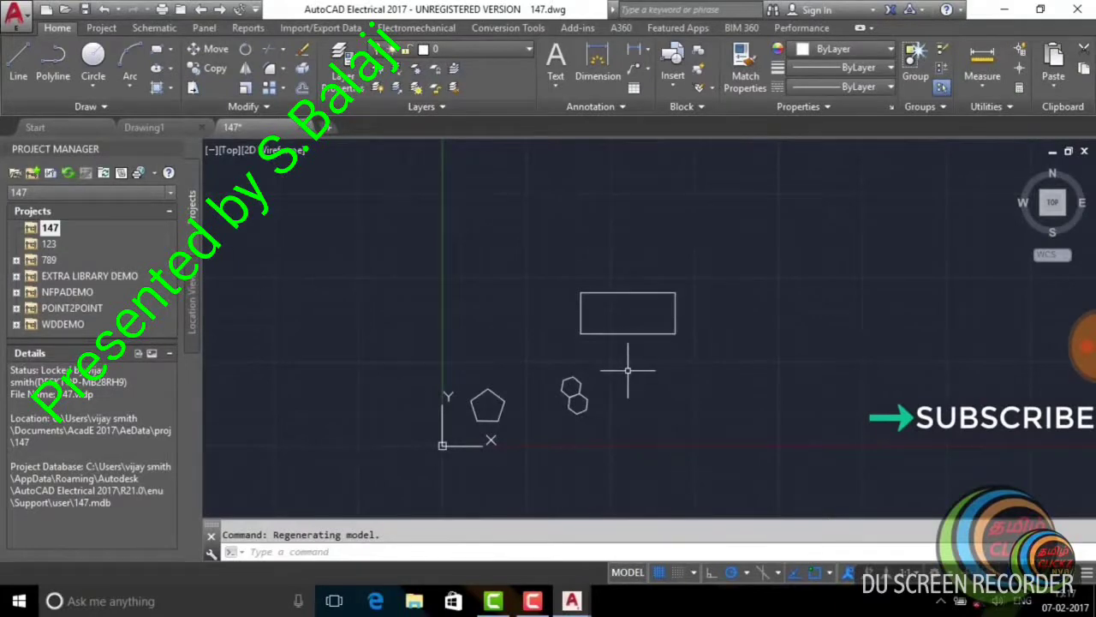
{"action": "type", "text": "saveas"}
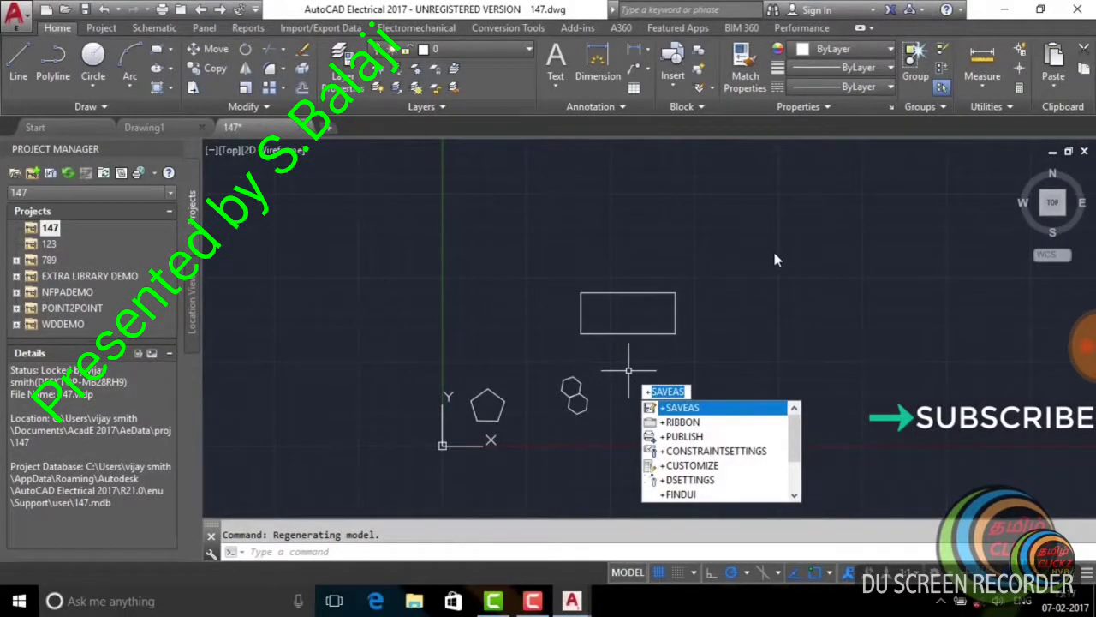
{"action": "key", "text": "Escape"}
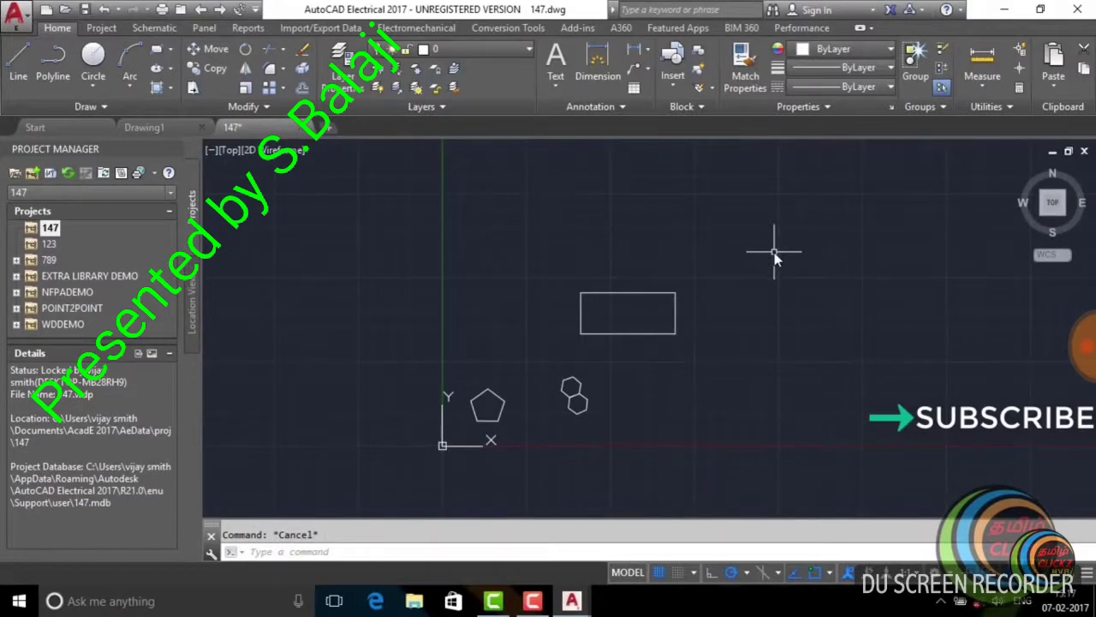
{"action": "type", "text": "h"}
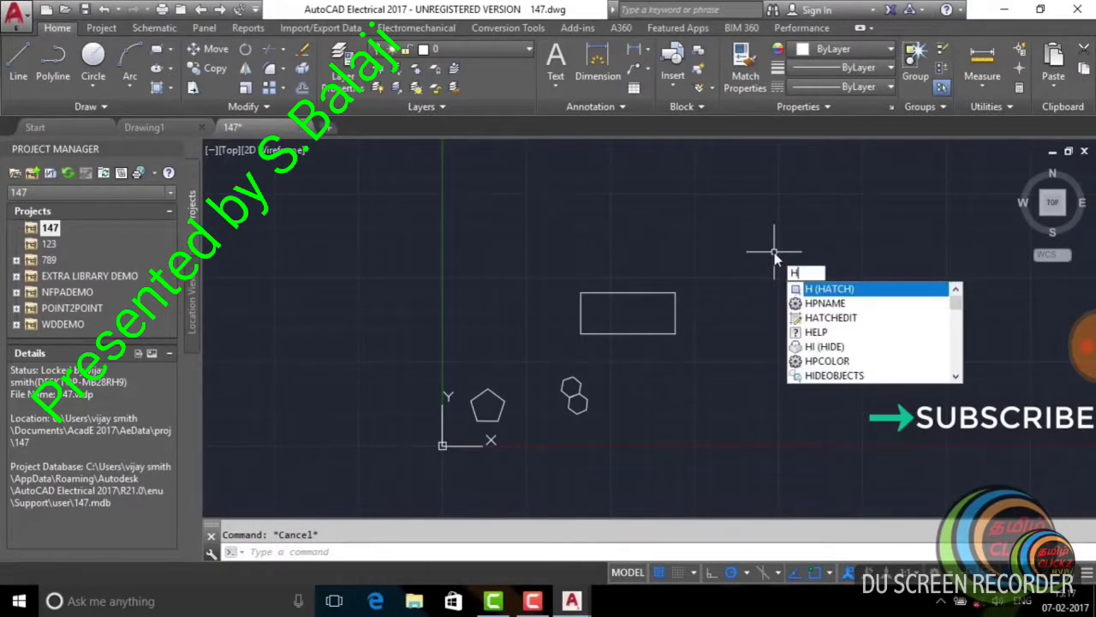
{"action": "key", "text": "Escape"}
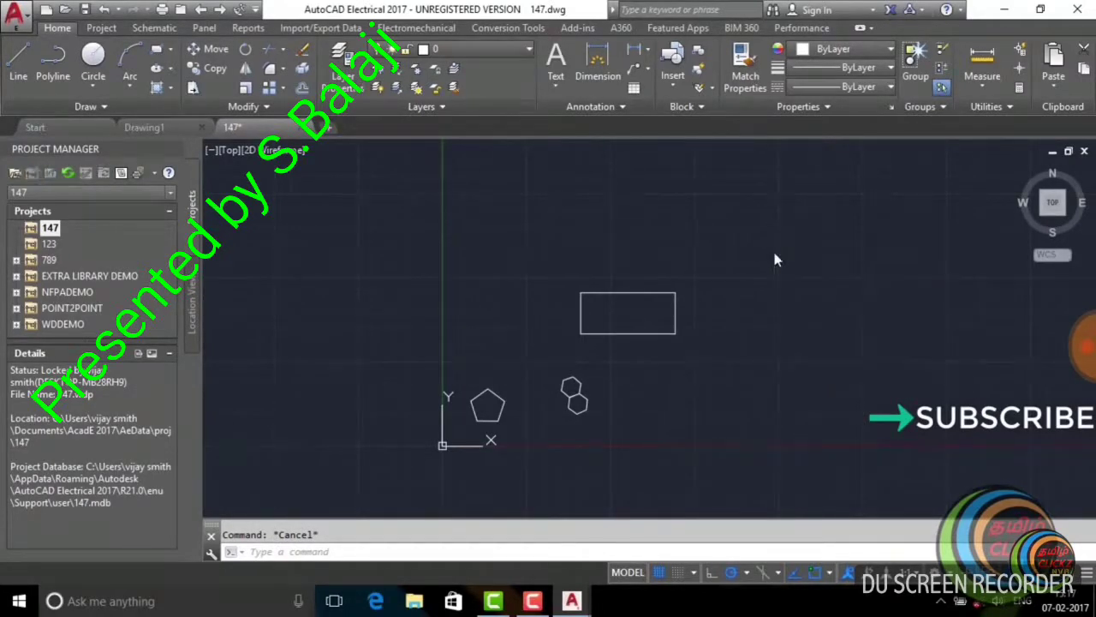
- Hatch the rectangle and both hexagons with ANSI37, dismissing the boundary error message
{"action": "type", "text": "h"}
{"action": "key", "text": "Return"}
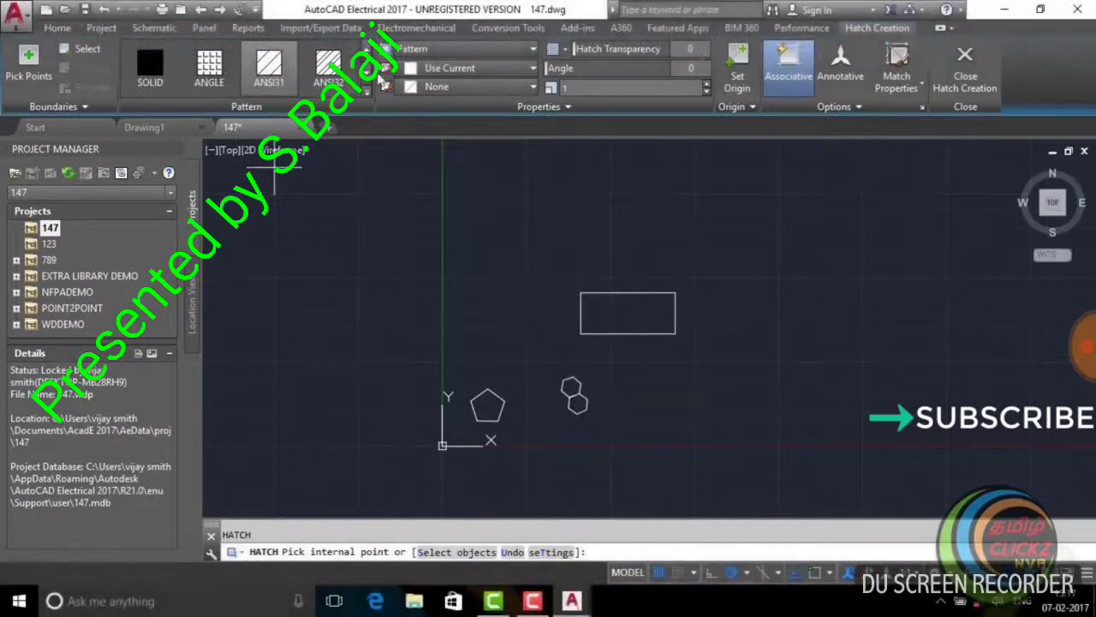
{"action": "left_click", "coordinate": [366, 75]}
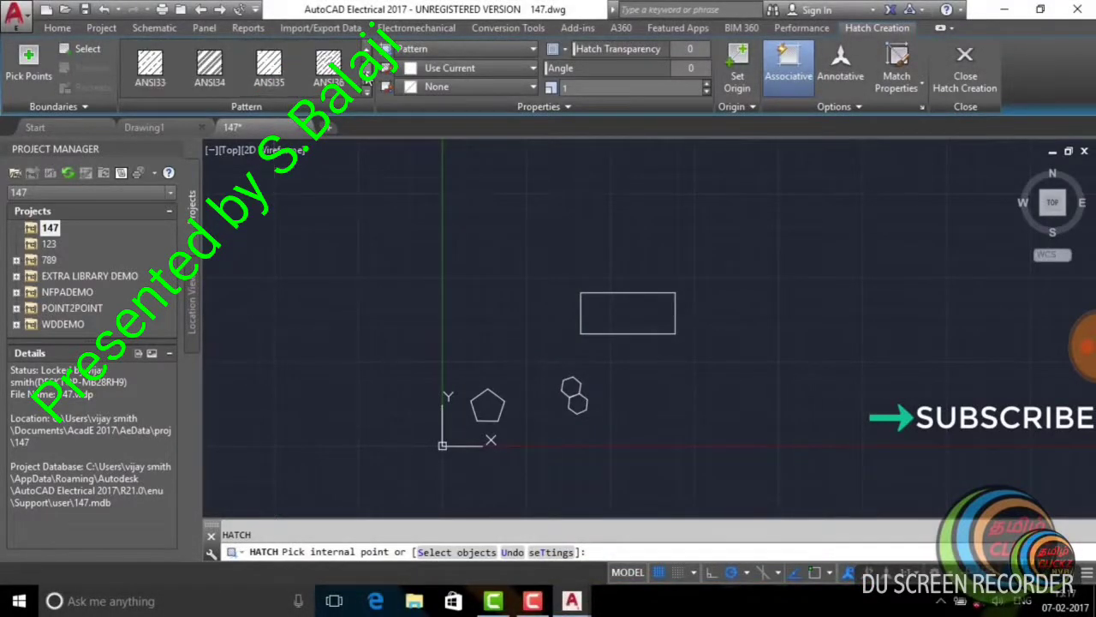
{"action": "scroll", "coordinate": [256, 69], "scroll_direction": "down", "scroll_amount": 1}
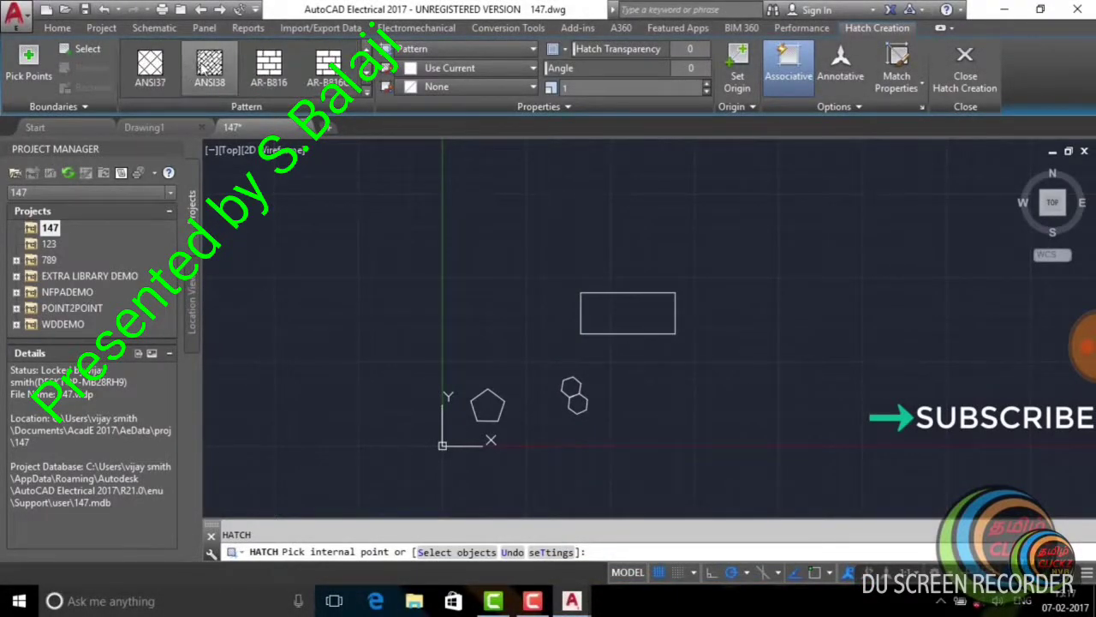
{"action": "left_click", "coordinate": [159, 62]}
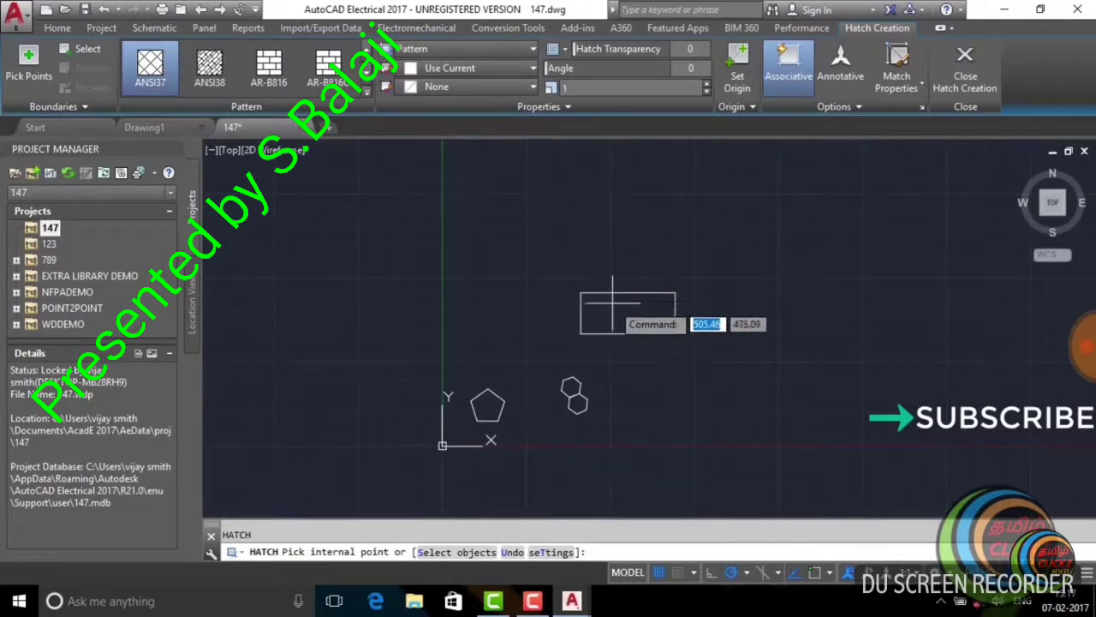
{"action": "left_click", "coordinate": [612, 312]}
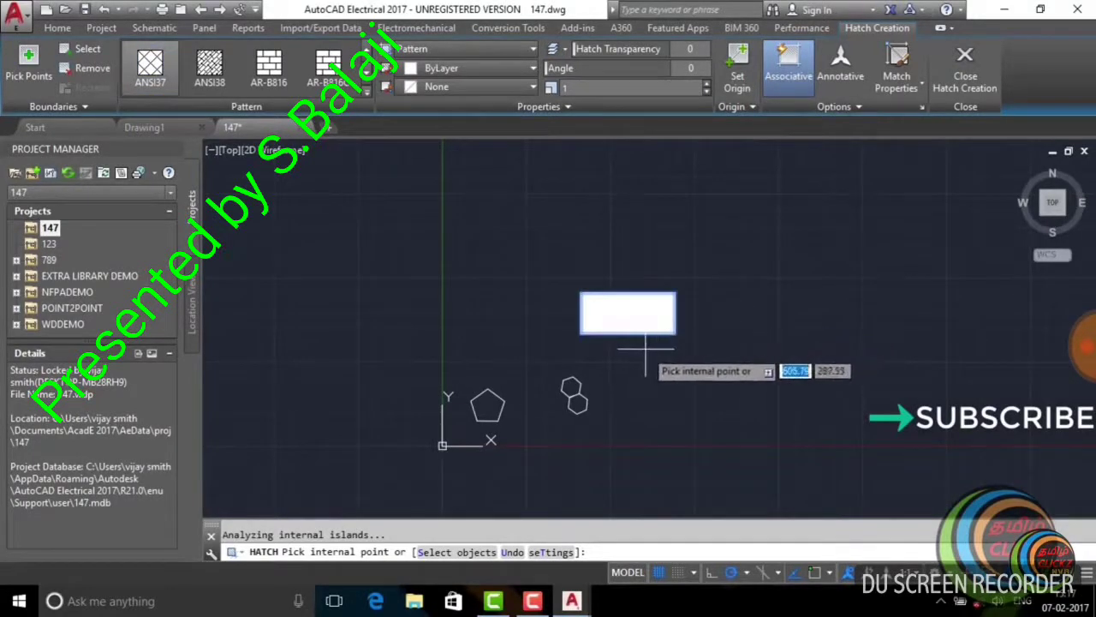
{"action": "left_click", "coordinate": [576, 398]}
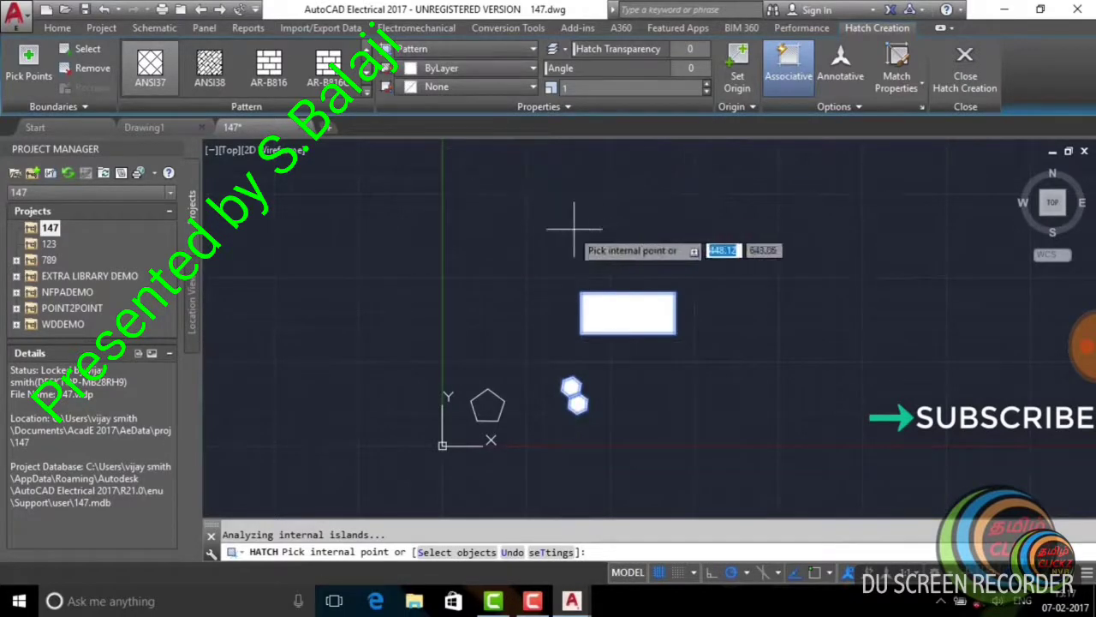
{"action": "right_click", "coordinate": [644, 277]}
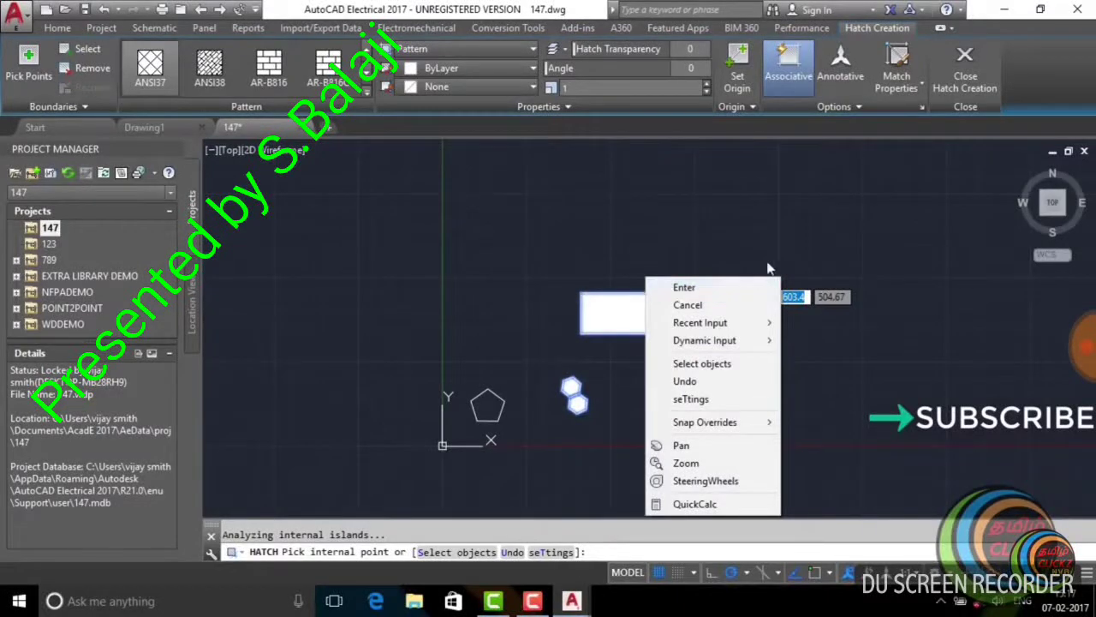
{"action": "left_click", "coordinate": [719, 293]}
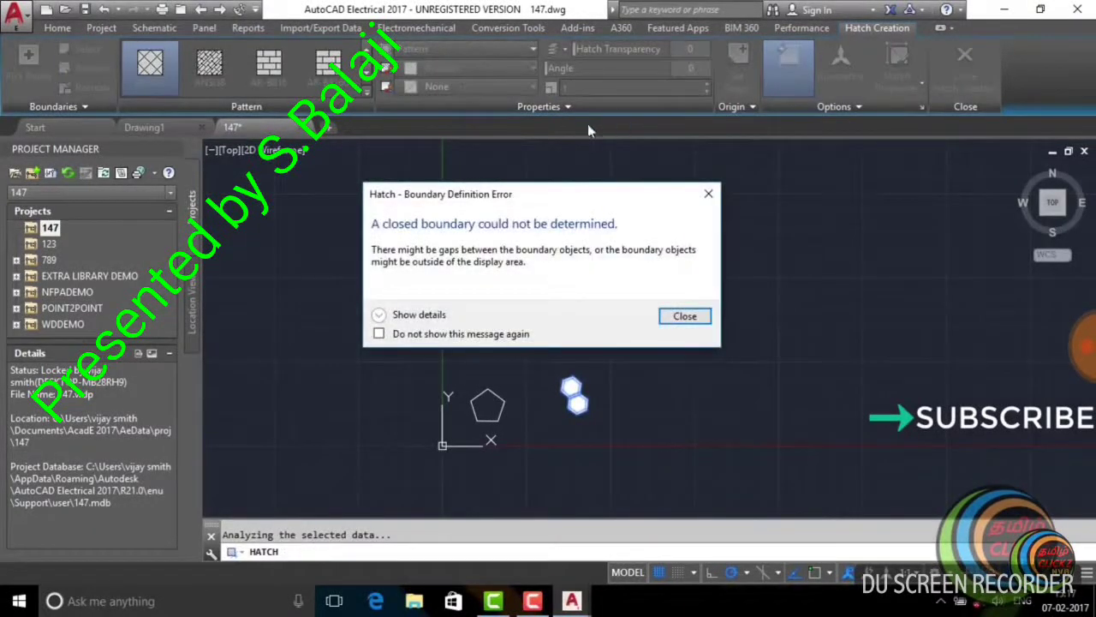
{"action": "left_click", "coordinate": [703, 192]}
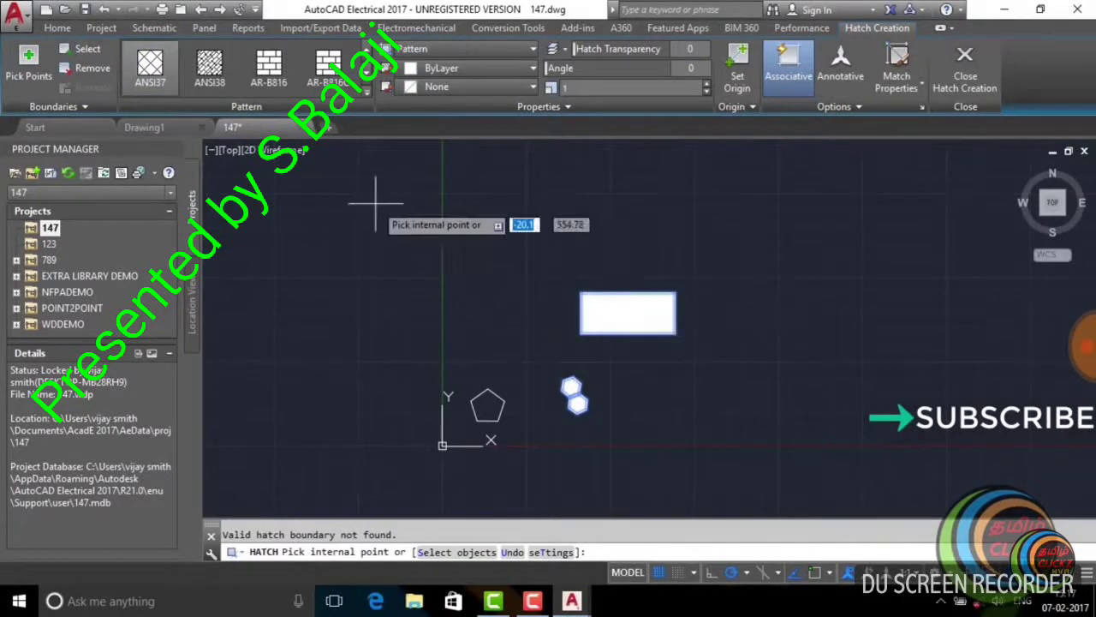
{"action": "mouse_move", "coordinate": [532, 601]}
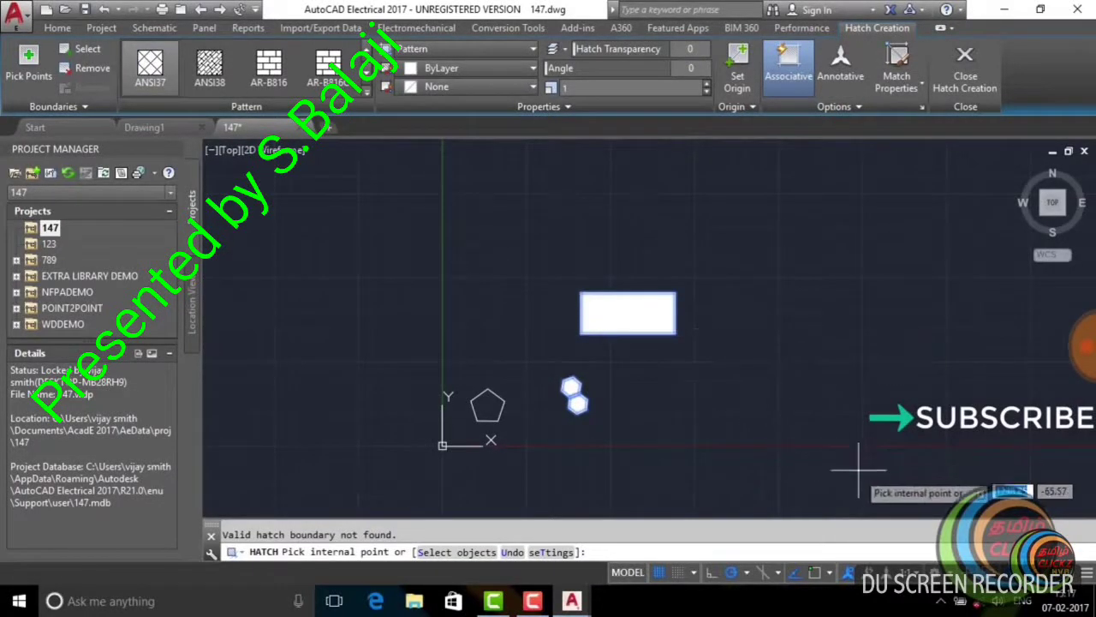
{"action": "key", "text": "Escape"}
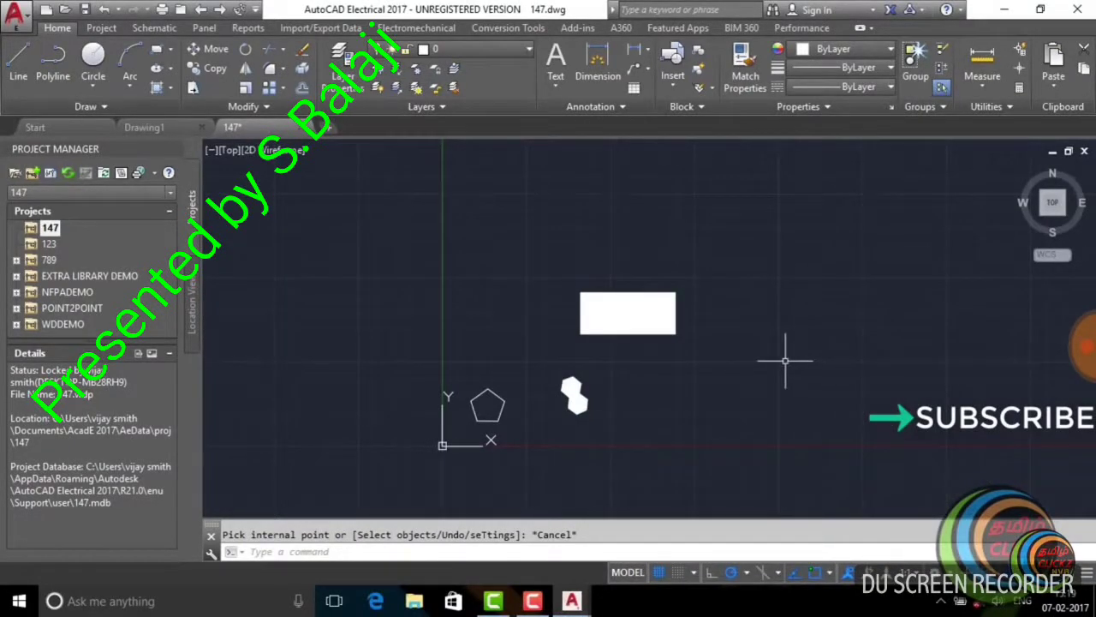
{"action": "type", "text": "C"}
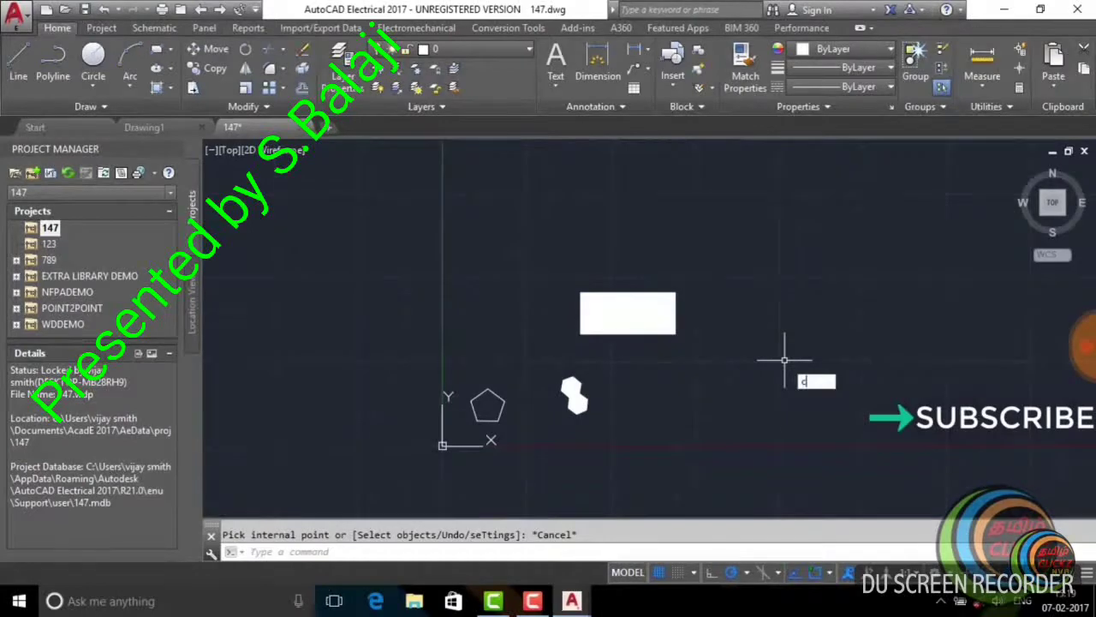
{"action": "type", "text": "O"}
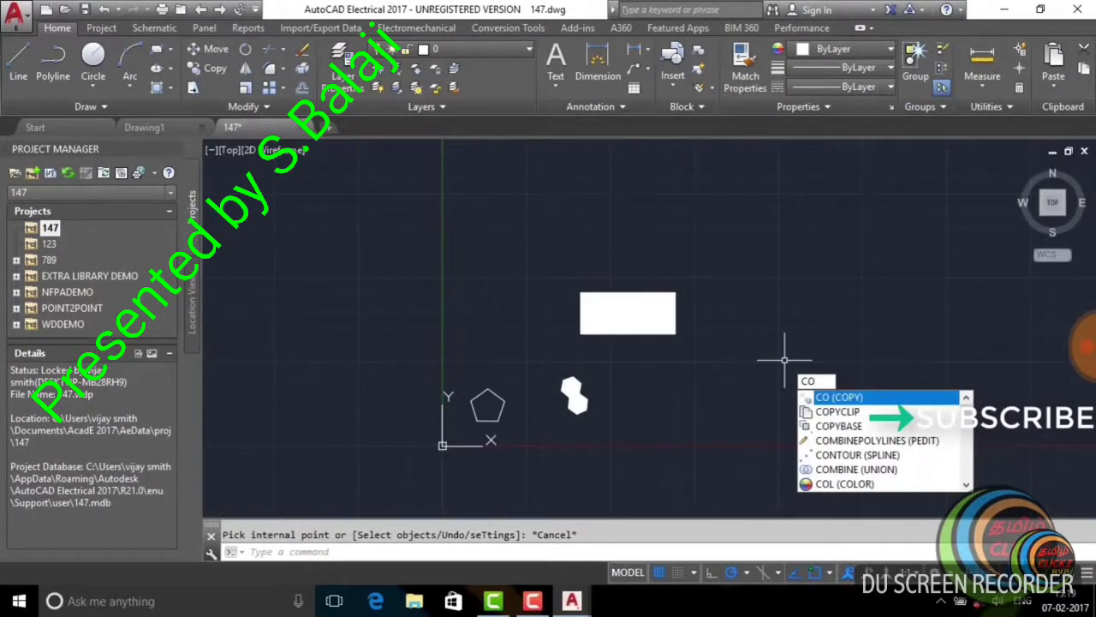
- Copy the pentagon to three positions on the right, then begin an arc
{"action": "key", "text": "Return"}
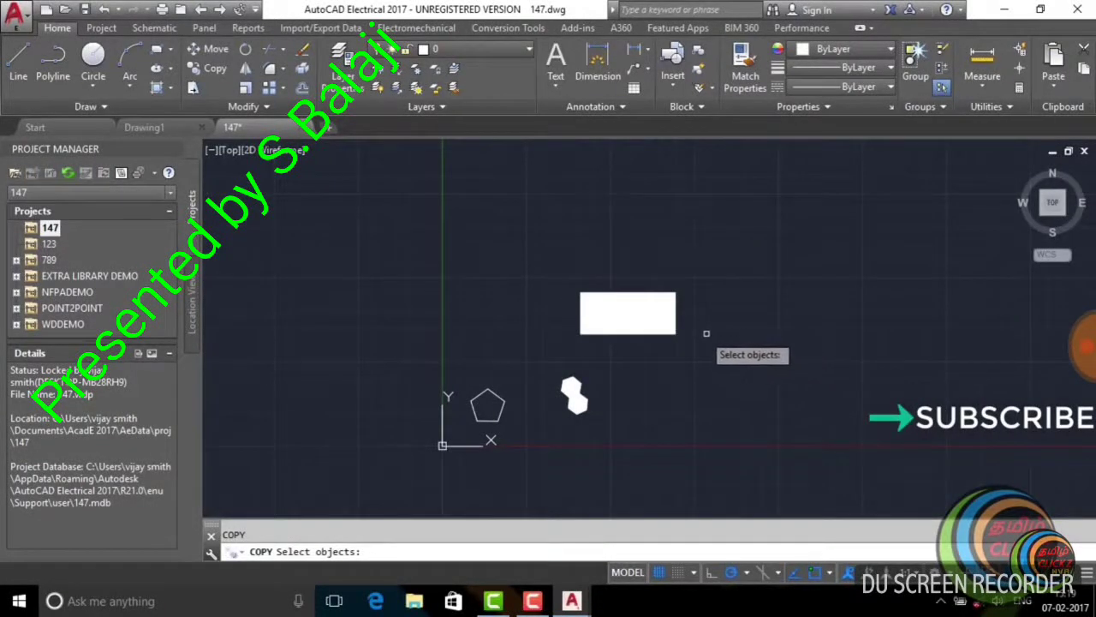
{"action": "left_click", "coordinate": [489, 392]}
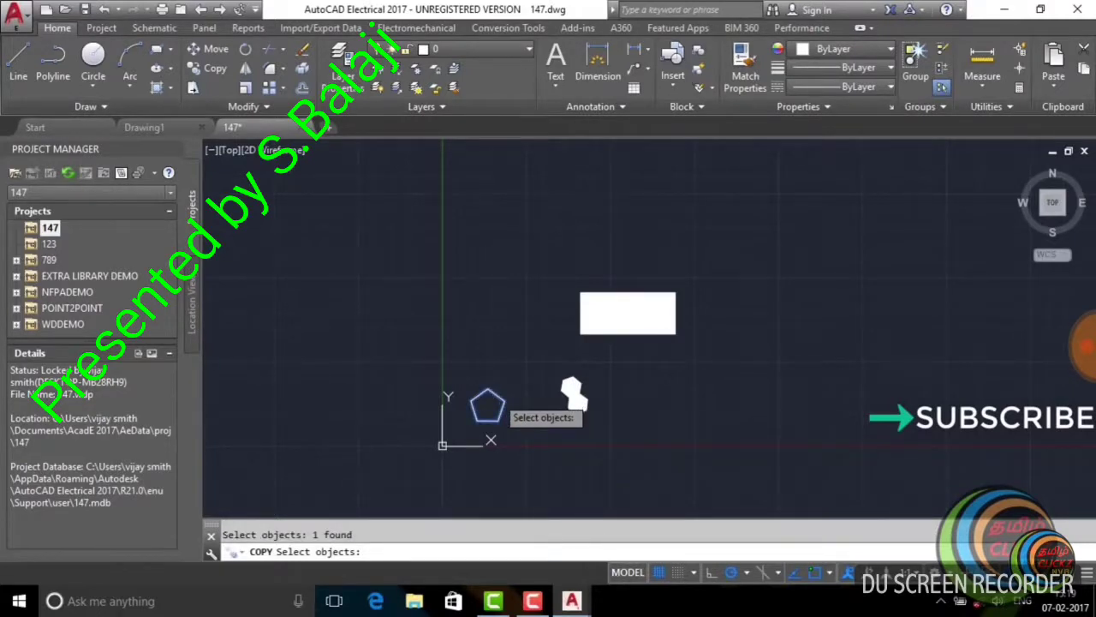
{"action": "key", "text": "Return"}
{"action": "left_click", "coordinate": [495, 395]}
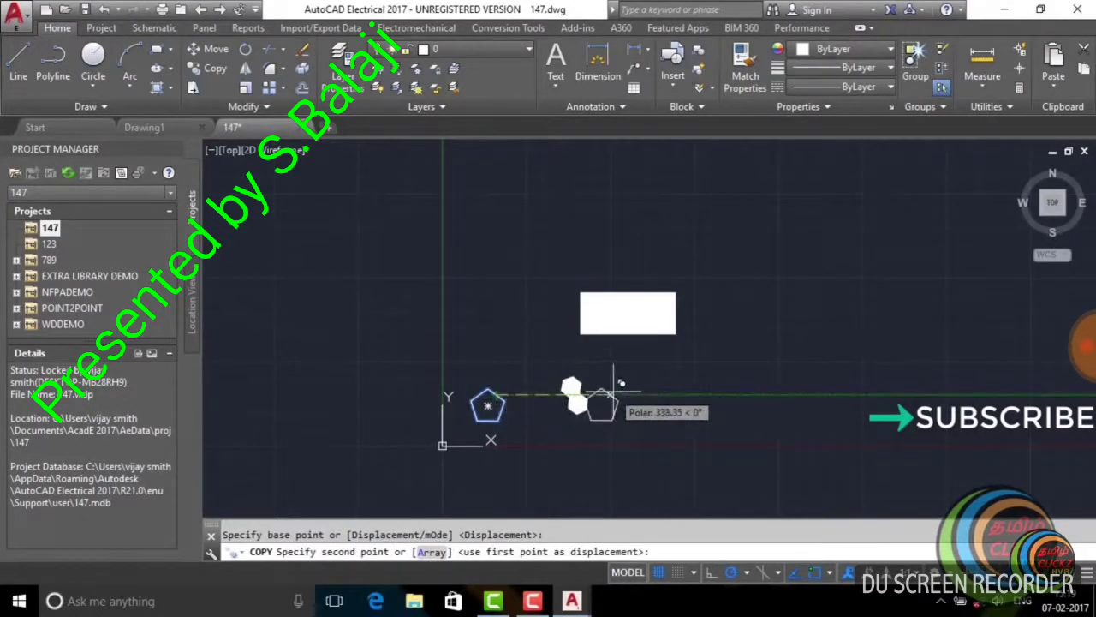
{"action": "left_click", "coordinate": [732, 394]}
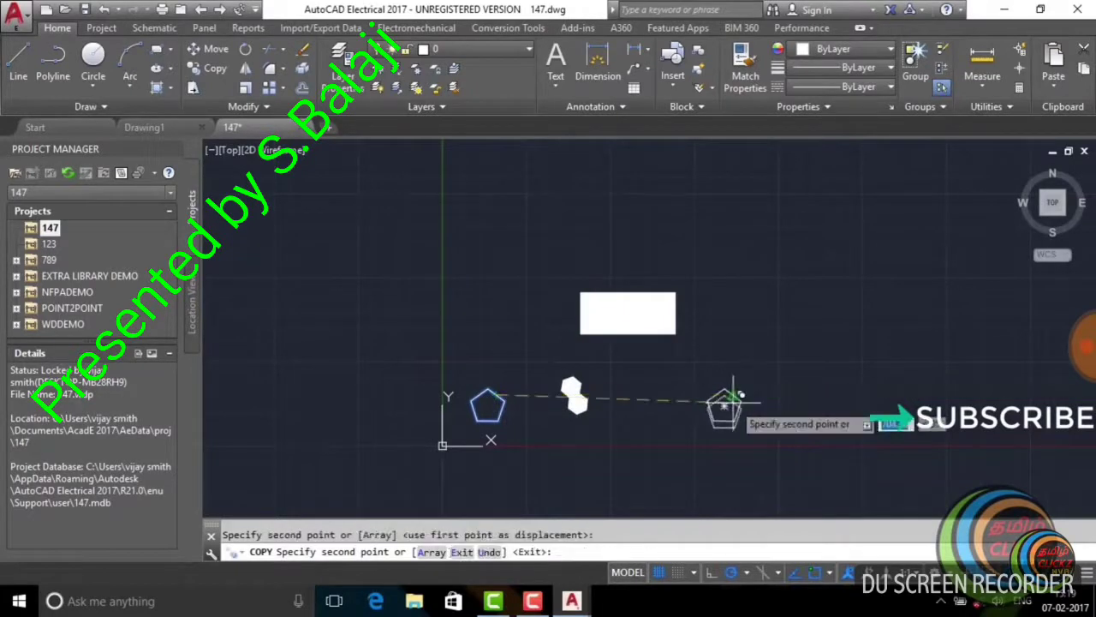
{"action": "left_click", "coordinate": [785, 323]}
{"action": "left_click", "coordinate": [817, 280]}
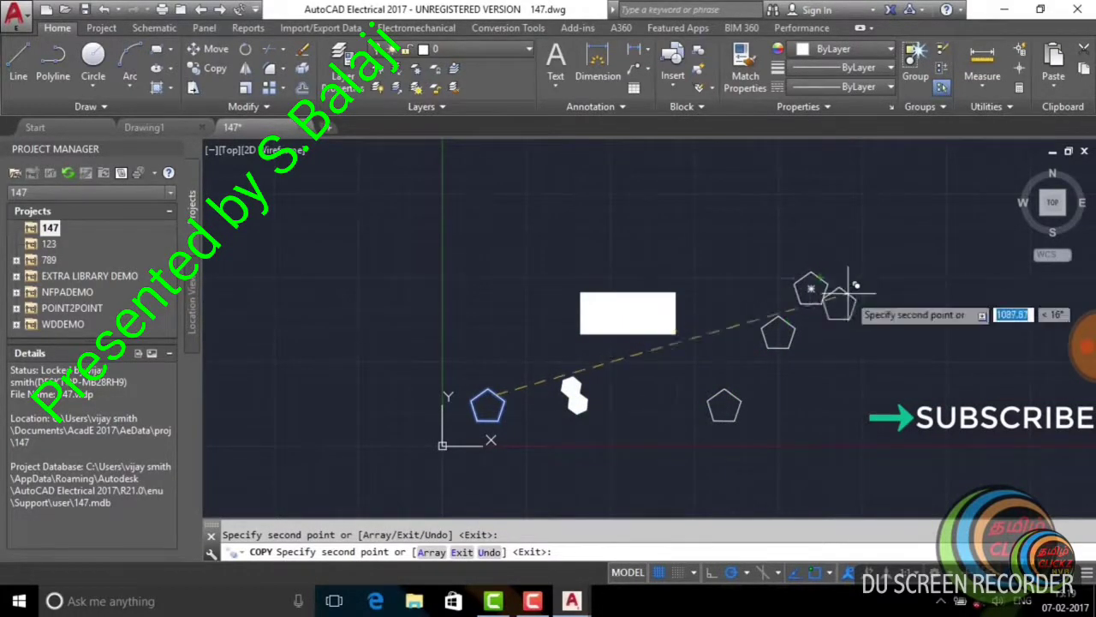
{"action": "right_click", "coordinate": [871, 345]}
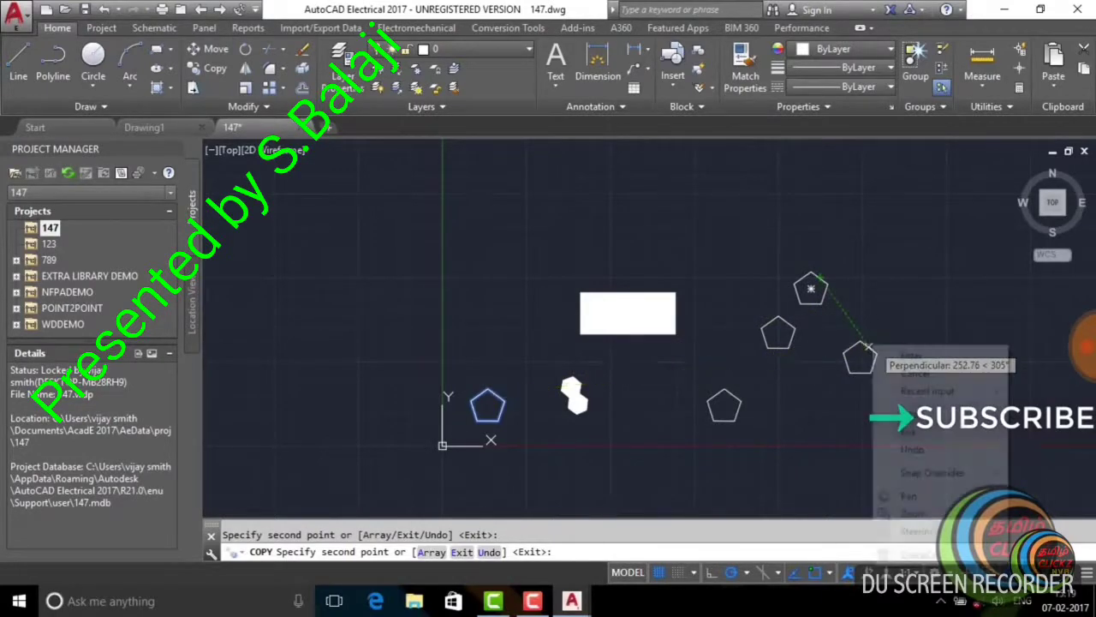
{"action": "left_click", "coordinate": [899, 368]}
{"action": "type", "text": "A"}
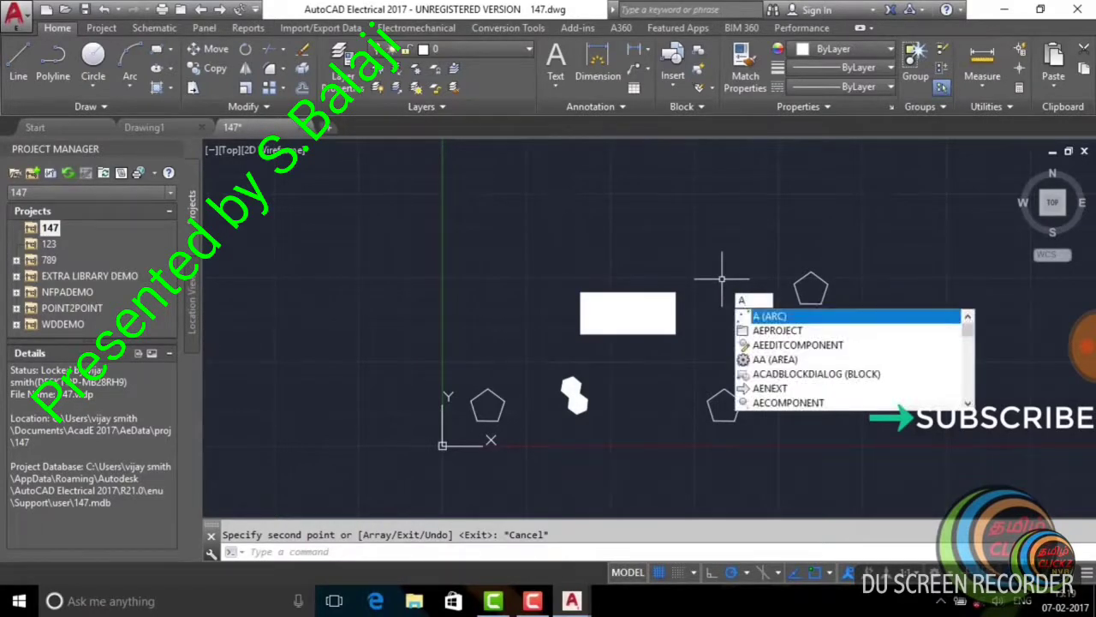
{"action": "key", "text": "Return"}
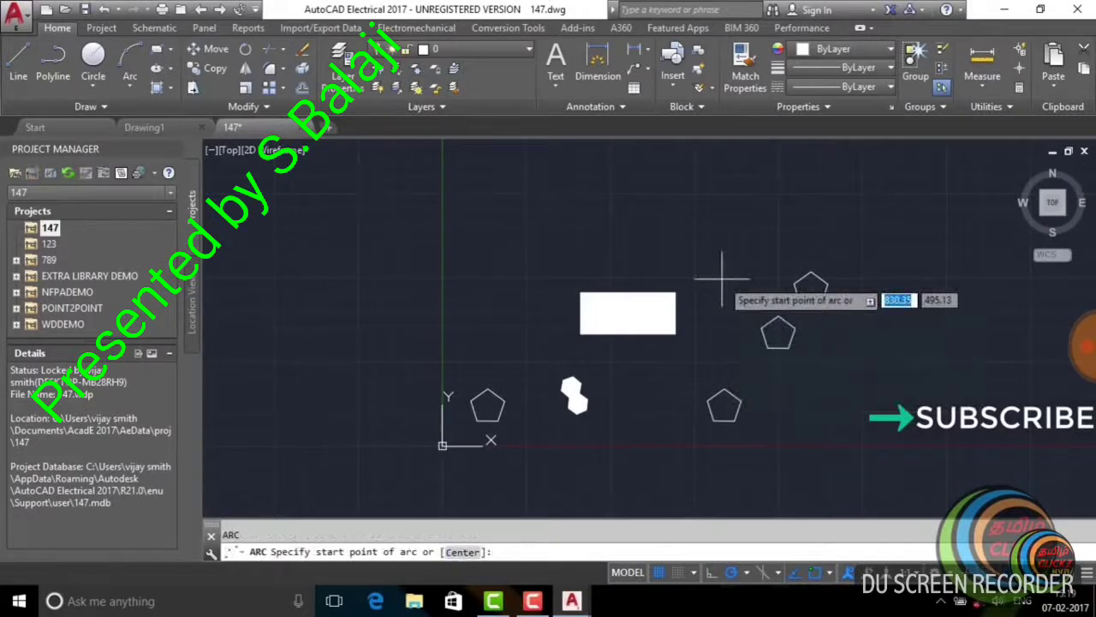